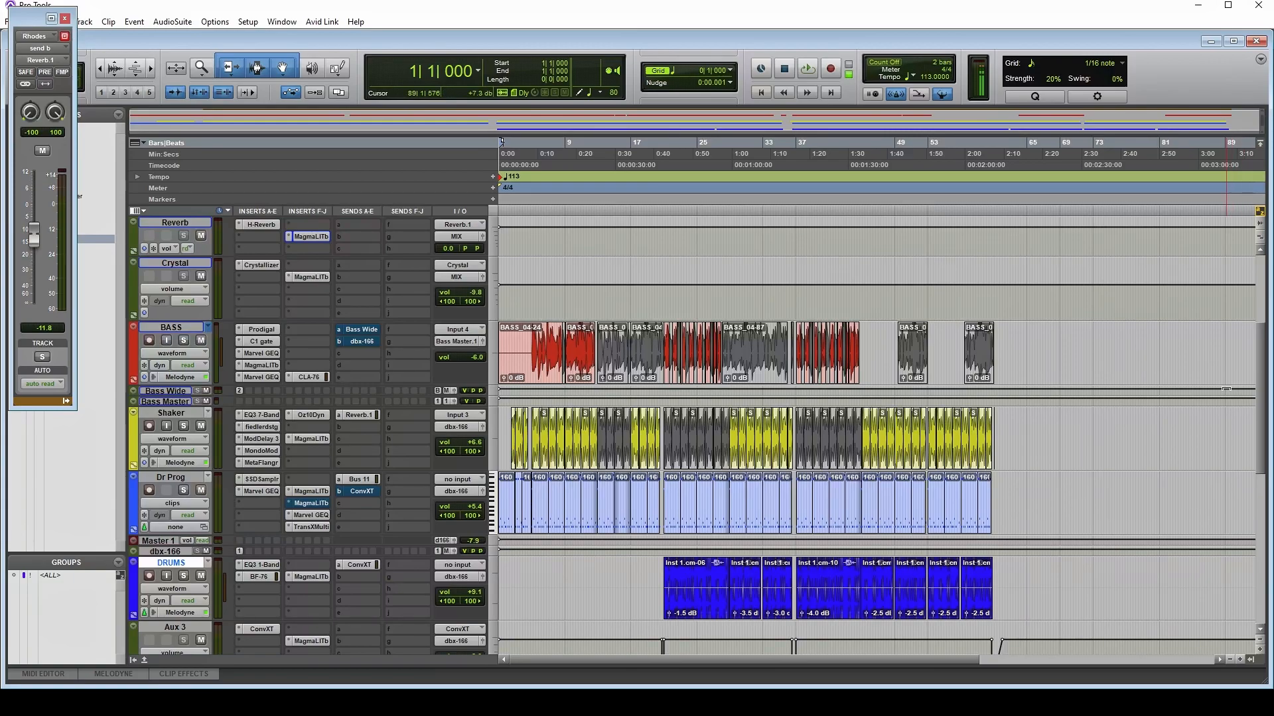
Step: Inspect the Magma Lil Tube settings on the Shaker and Reverb tracks, and close the plugin window
{"action": "left_click", "coordinate": [310, 438]}
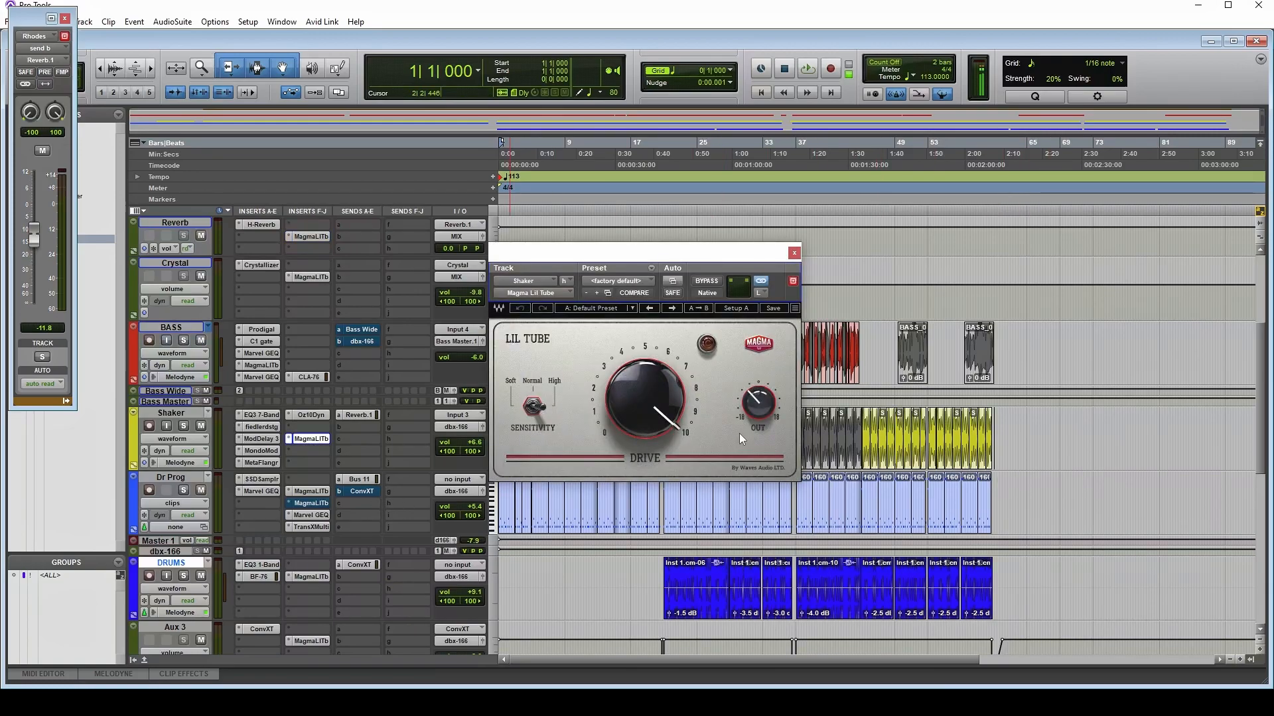
{"action": "mouse_move", "coordinate": [680, 410]}
{"action": "left_click", "coordinate": [309, 439]}
{"action": "left_click", "coordinate": [309, 438]}
{"action": "left_click", "coordinate": [309, 438]}
{"action": "left_click", "coordinate": [313, 237]}
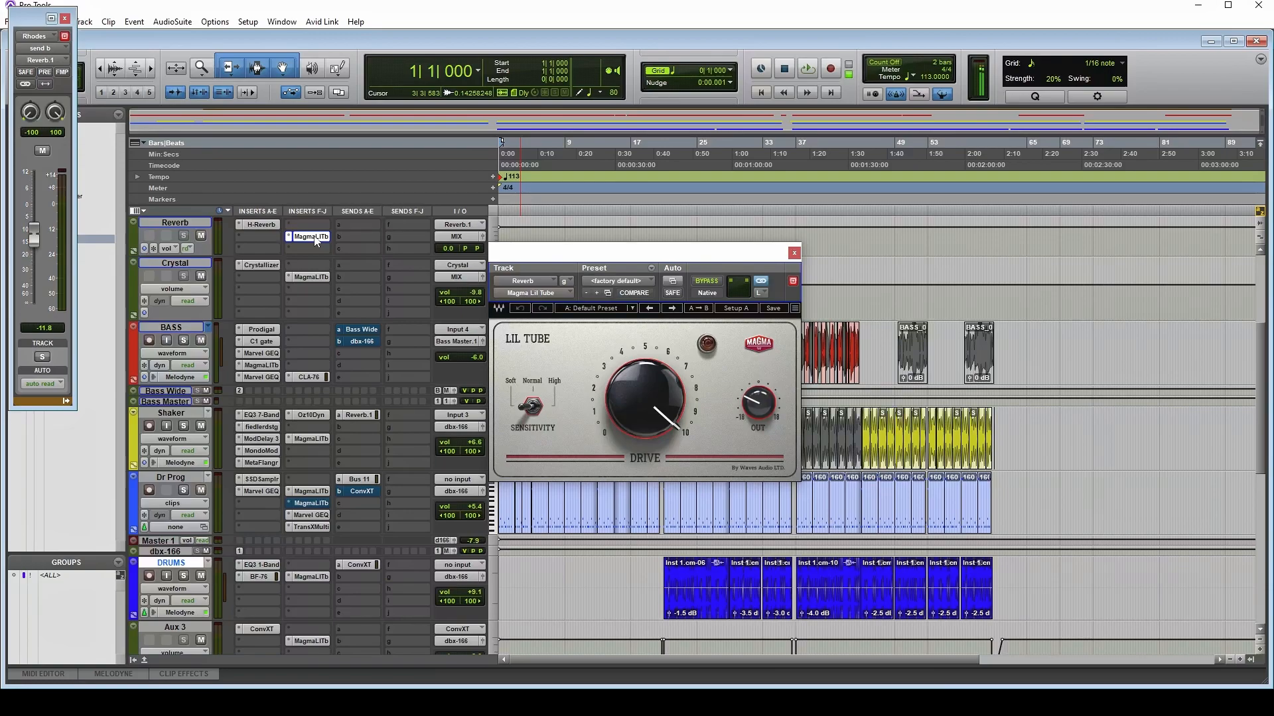
{"action": "left_click", "coordinate": [315, 237]}
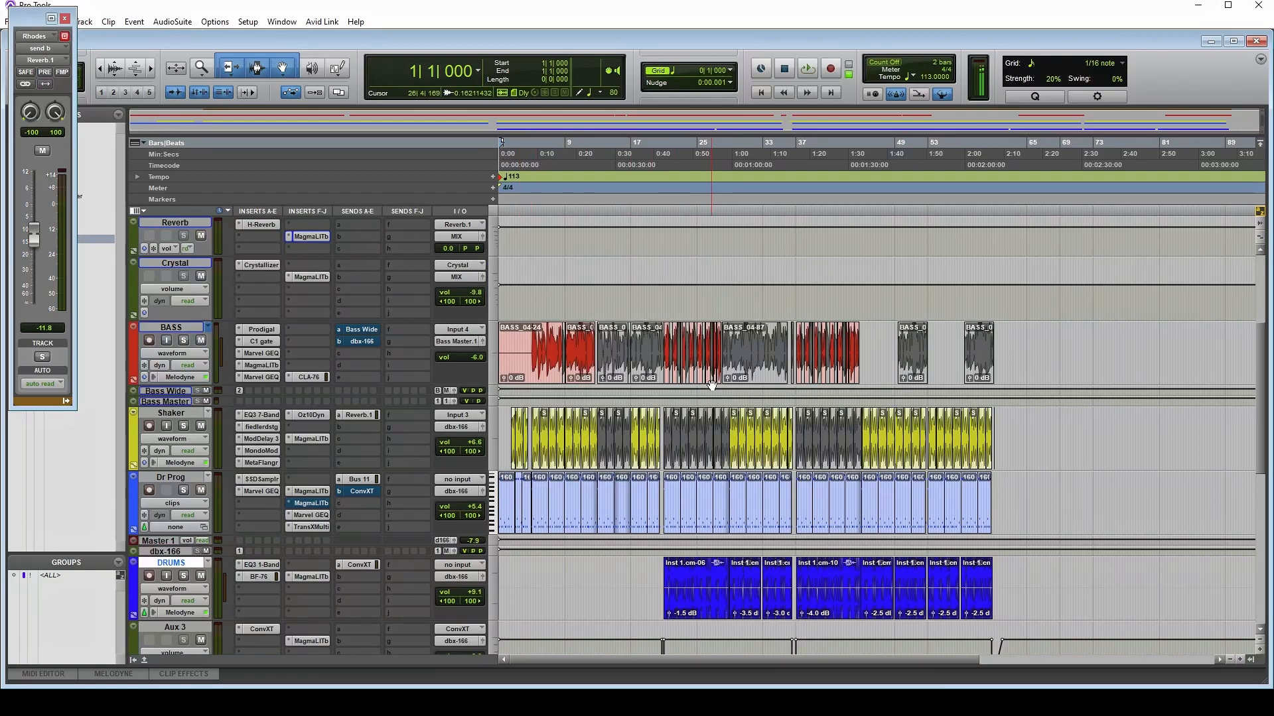
Step: Play the session while inspecting both Magma Lil Tube inserts on the Dr Prog track, and close the plugin window
{"action": "key", "text": "space"}
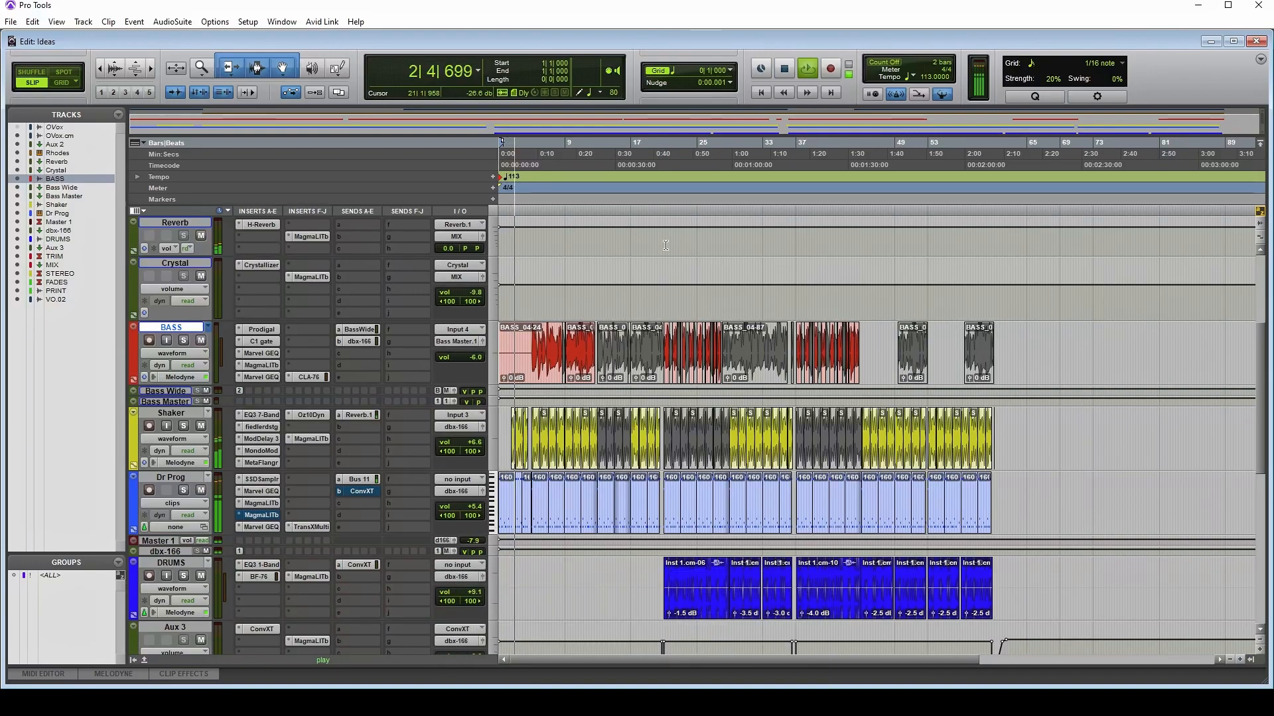
{"action": "left_click", "coordinate": [263, 504]}
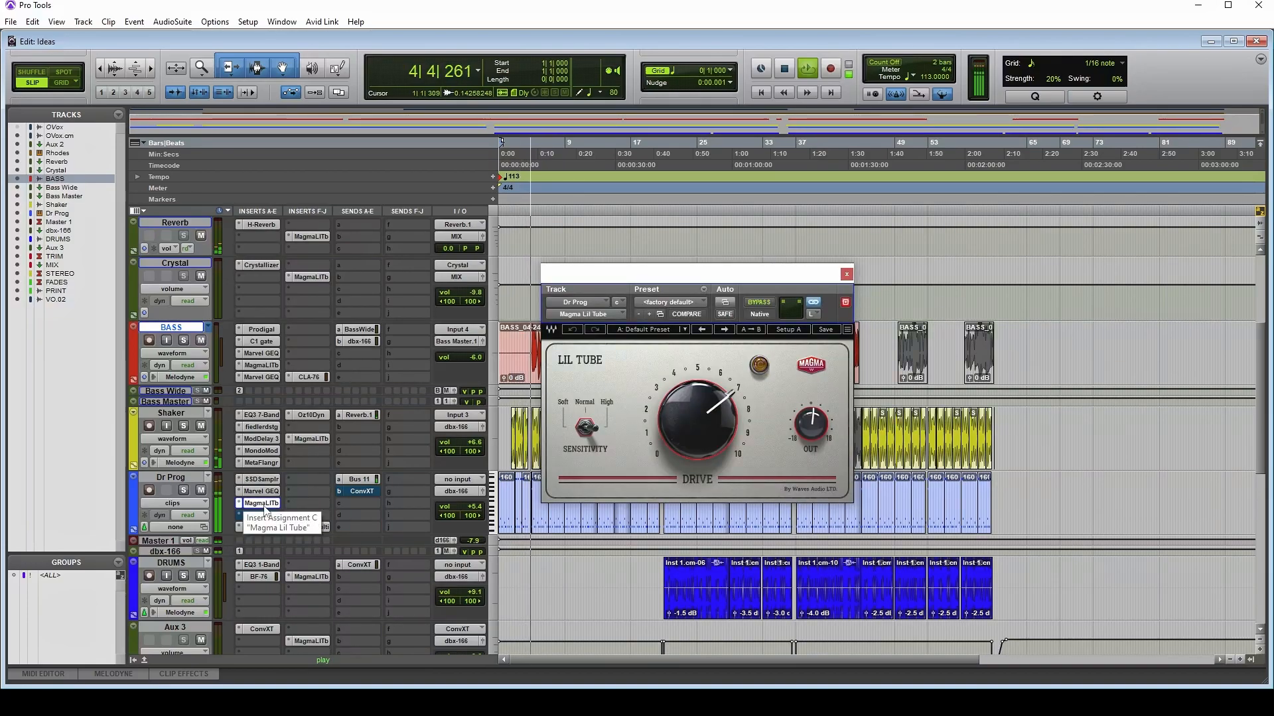
{"action": "left_click", "coordinate": [263, 516]}
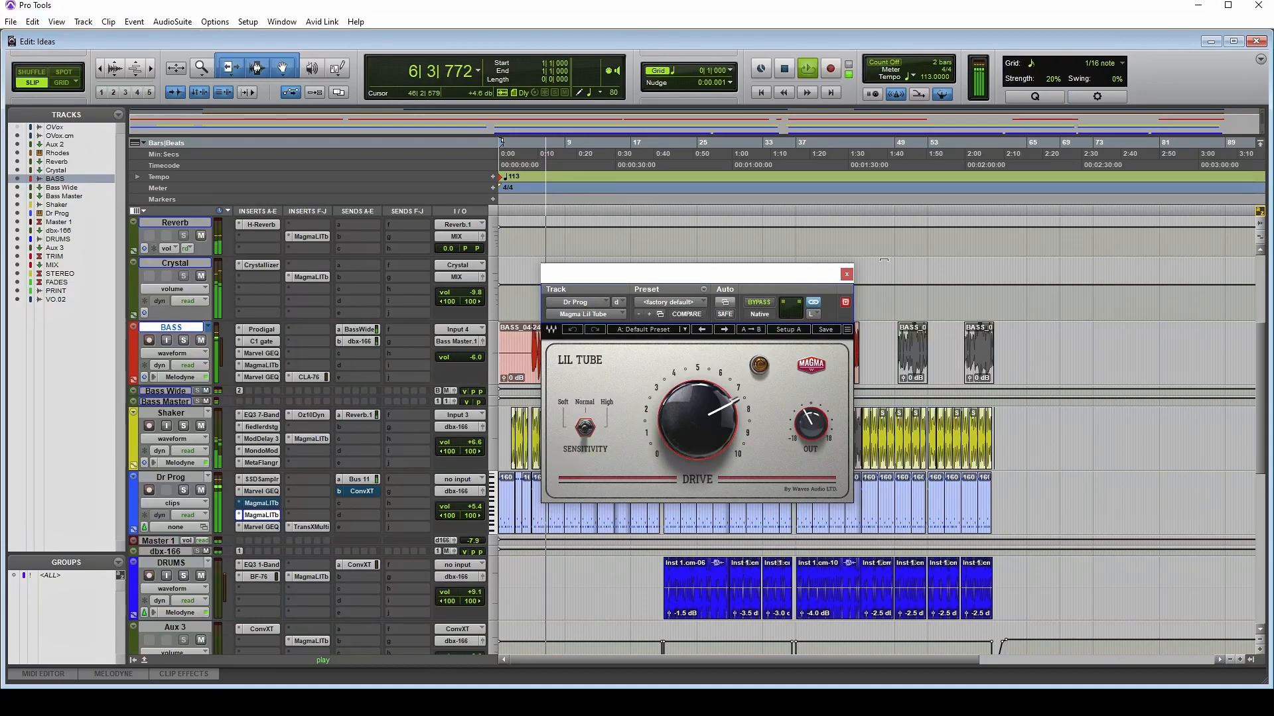
{"action": "left_click", "coordinate": [846, 274]}
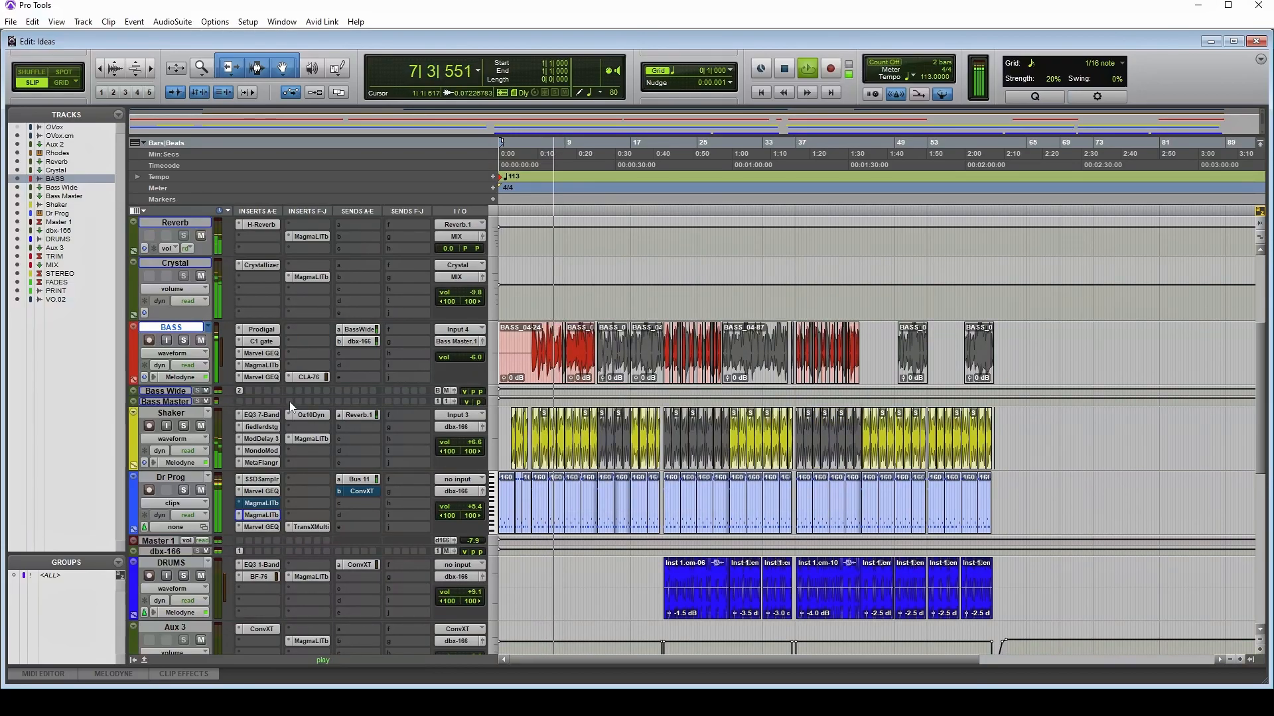
Step: Inspect the Magma Lil Tube settings on the BASS, Rhodes, Reverb and Crystal tracks during playback
{"action": "left_click", "coordinate": [262, 365]}
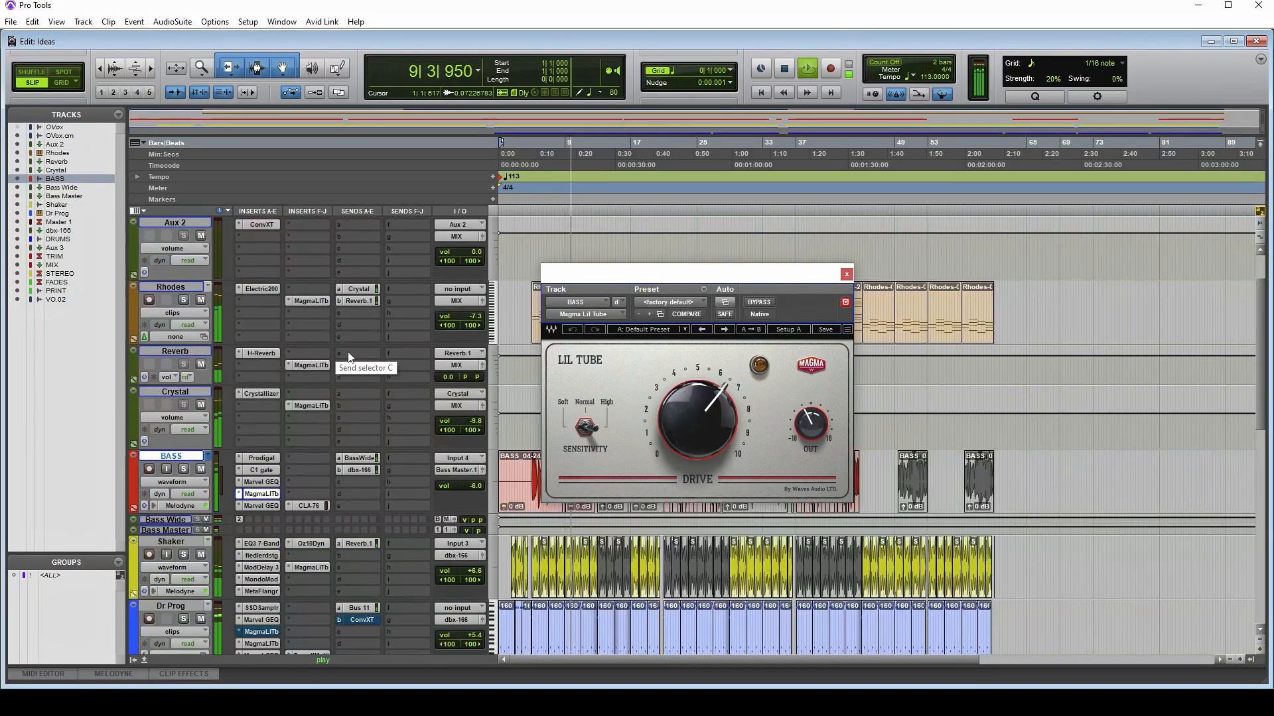
{"action": "scroll", "coordinate": [347, 364], "scroll_direction": "up", "scroll_amount": 3}
{"action": "left_click", "coordinate": [312, 300]}
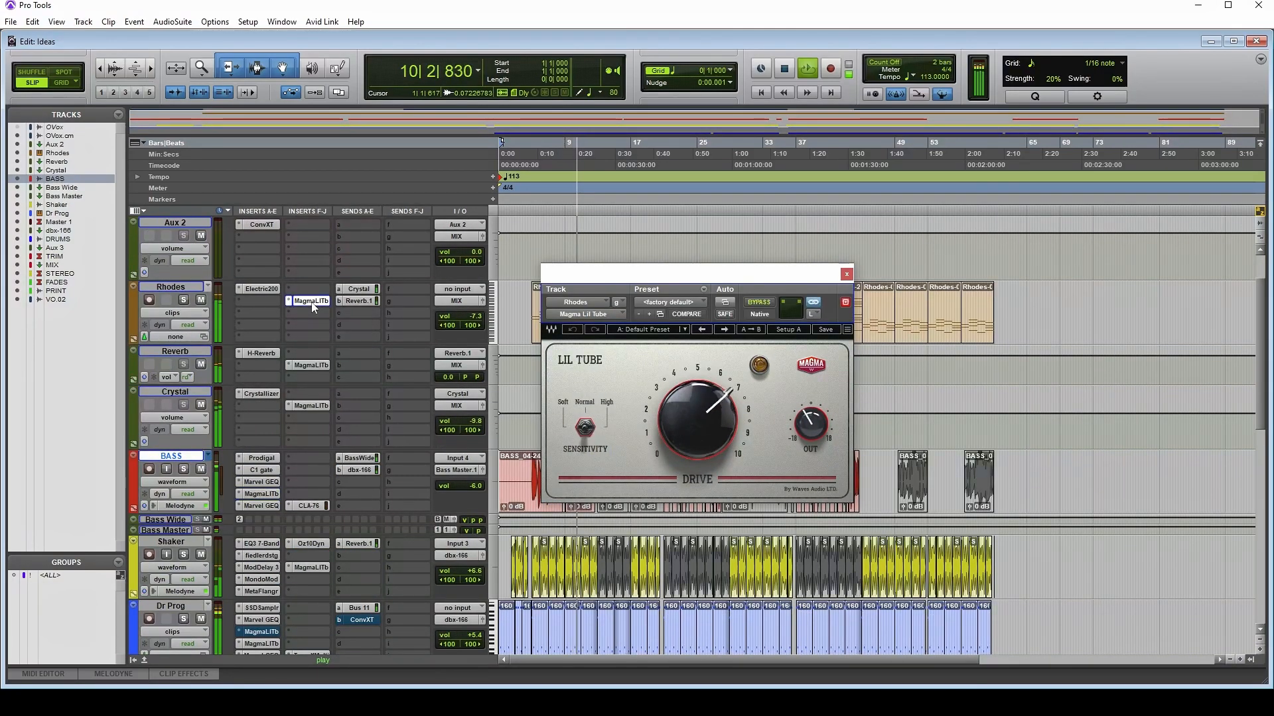
{"action": "left_click", "coordinate": [312, 366]}
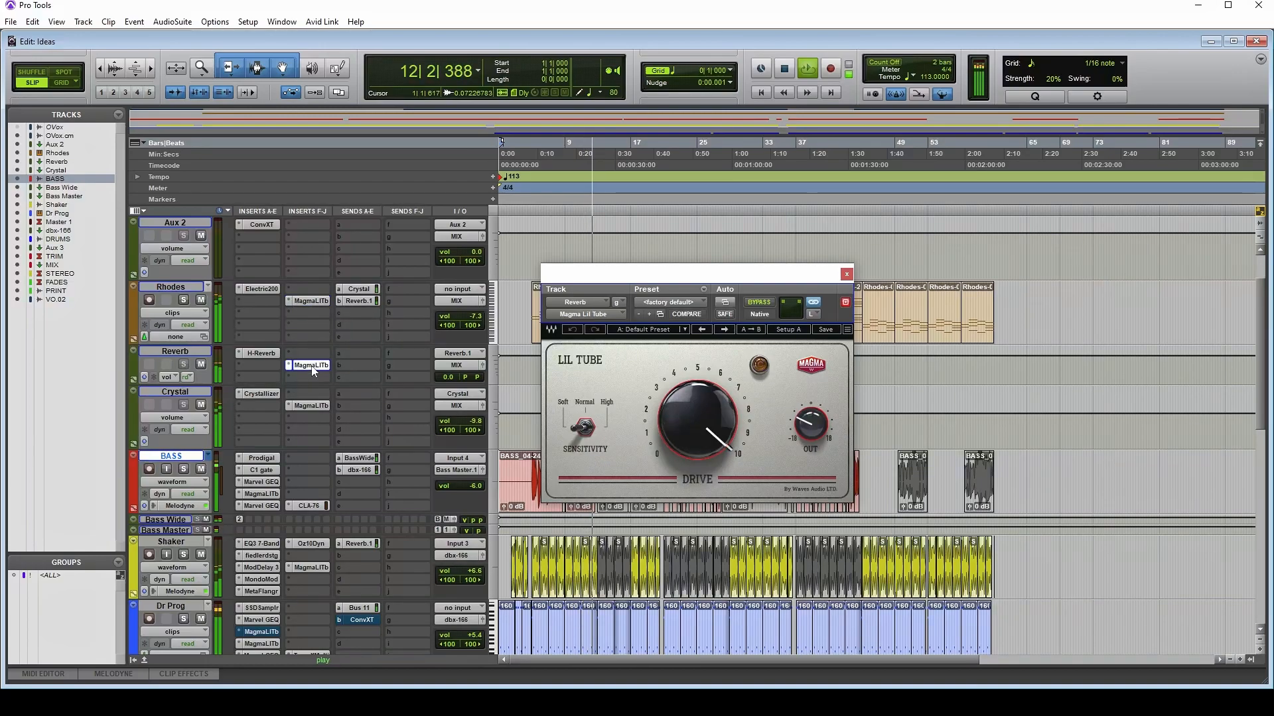
{"action": "left_click", "coordinate": [307, 405]}
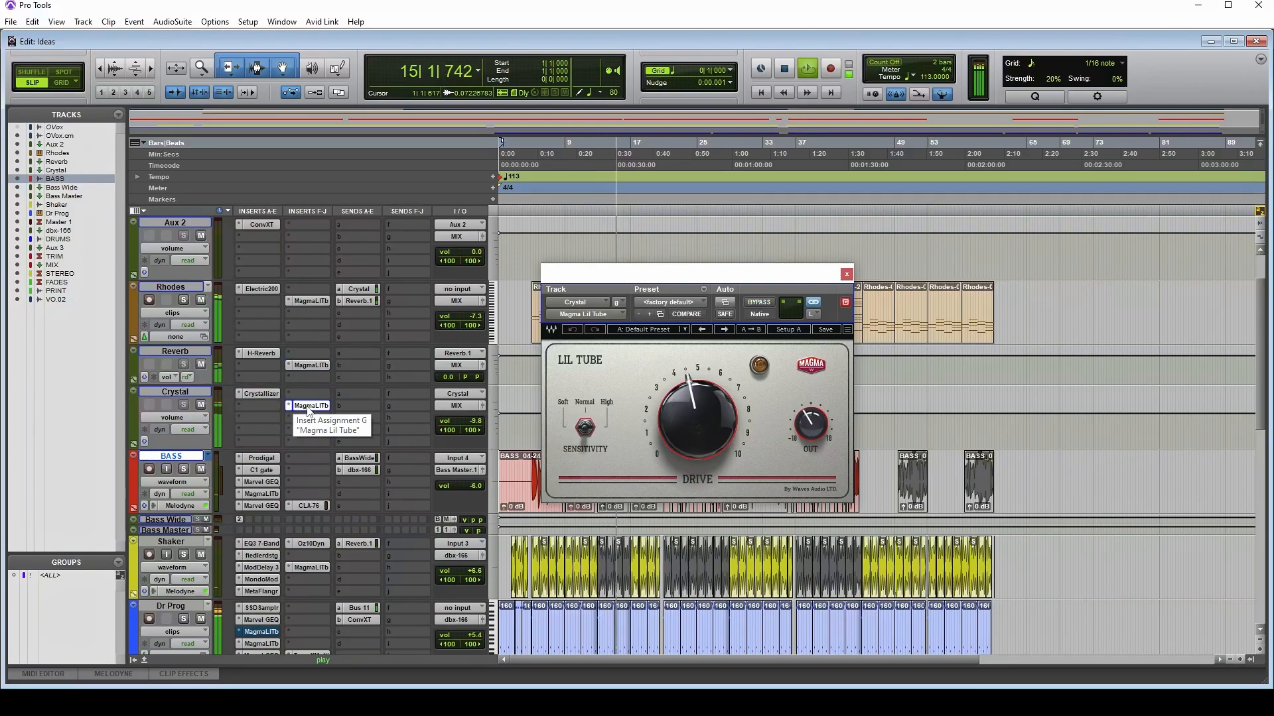
Step: Inspect the Magma Lil Tube settings on the Aux 3 and OVox.cm tracks, and close the plugin window
{"action": "scroll", "coordinate": [325, 438], "scroll_direction": "down", "scroll_amount": 10}
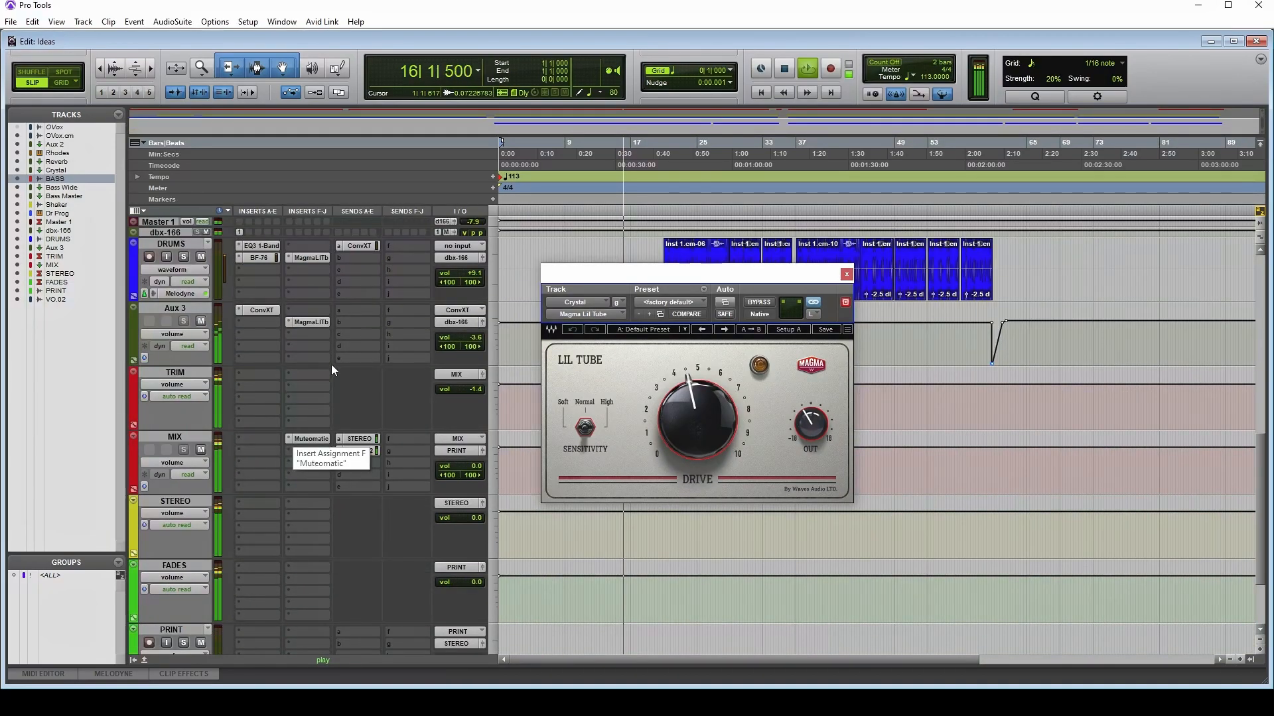
{"action": "left_click", "coordinate": [309, 325]}
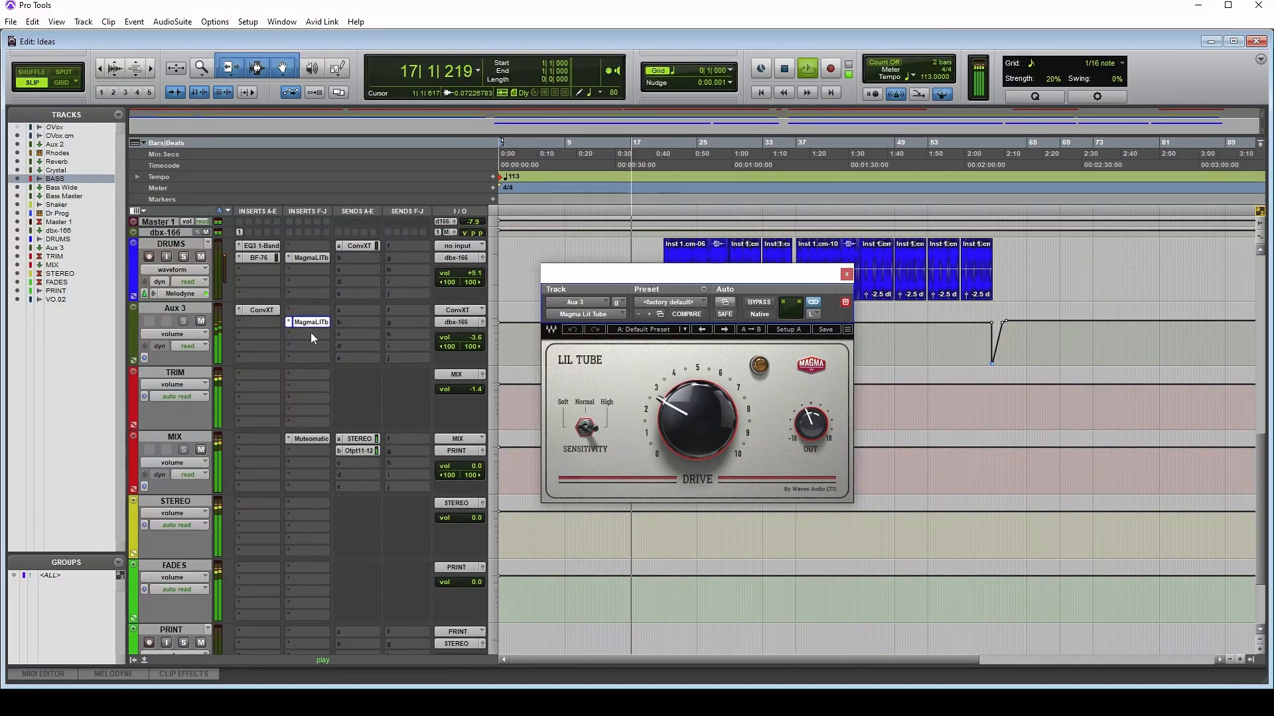
{"action": "scroll", "coordinate": [356, 373], "scroll_direction": "up", "scroll_amount": 10}
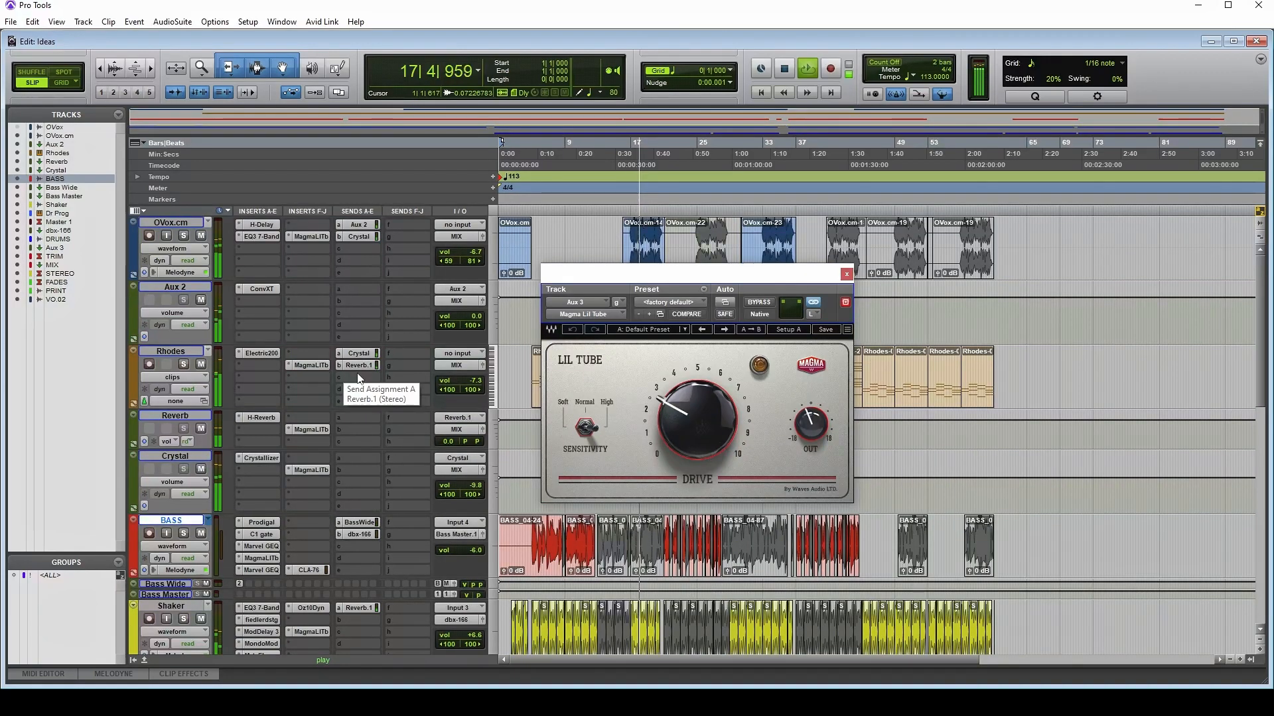
{"action": "left_click", "coordinate": [310, 238]}
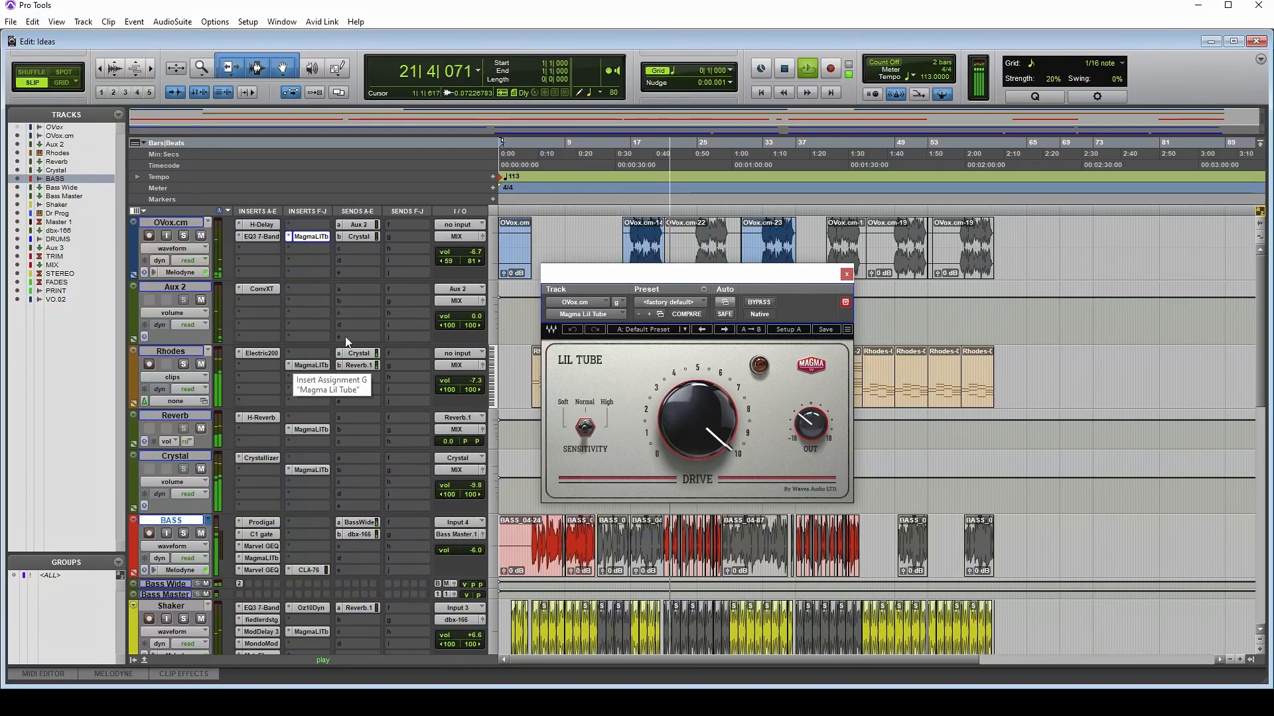
{"action": "left_click", "coordinate": [310, 236]}
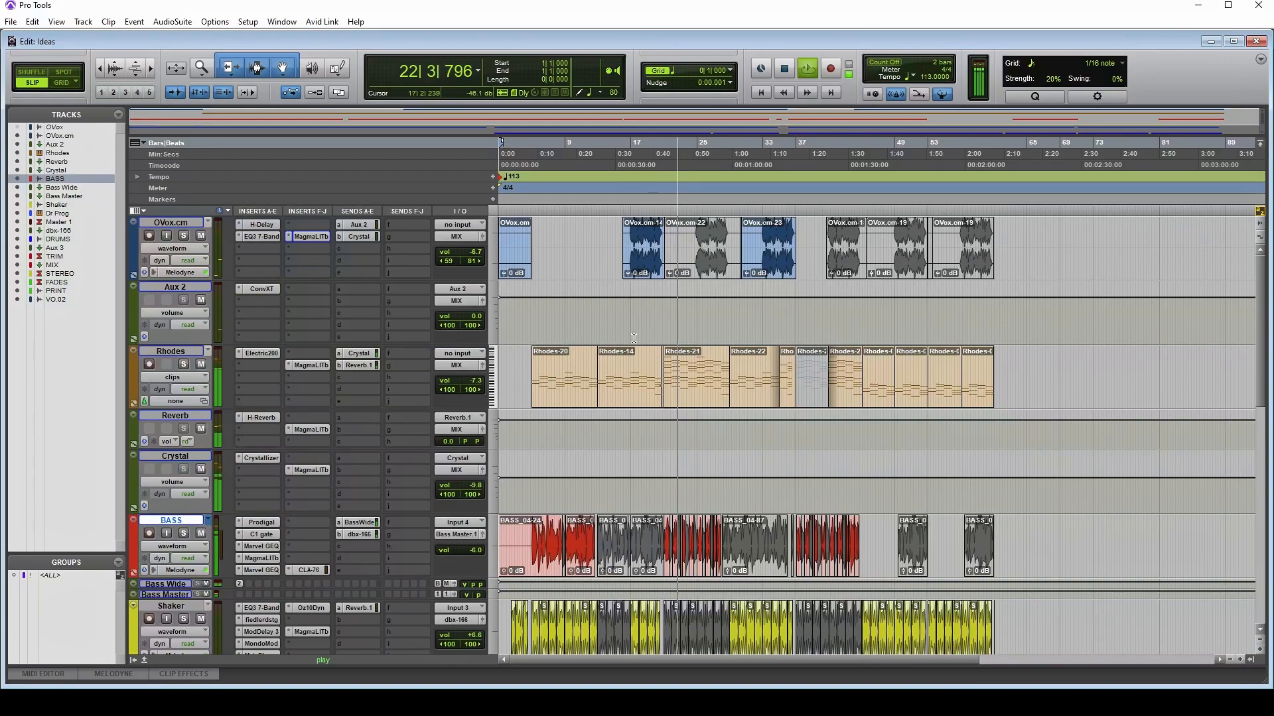
Step: Return the playhead to the session start and examine the Drive, Sensitivity and Out controls of the Shaker's Lil Tube
{"action": "scroll", "coordinate": [657, 348], "scroll_direction": "down", "scroll_amount": 3}
{"action": "scroll", "coordinate": [657, 347], "scroll_direction": "down", "scroll_amount": 2}
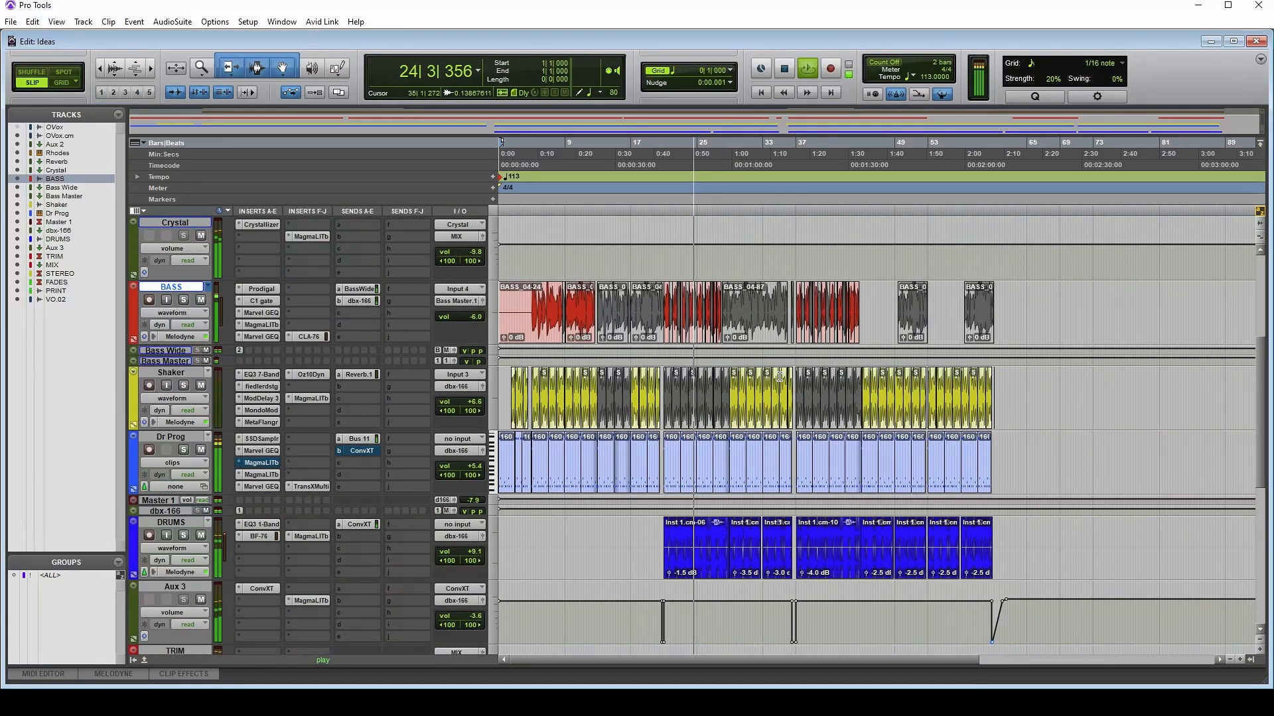
{"action": "scroll", "coordinate": [830, 419], "scroll_direction": "down", "scroll_amount": 2}
{"action": "scroll", "coordinate": [830, 419], "scroll_direction": "up", "scroll_amount": 2}
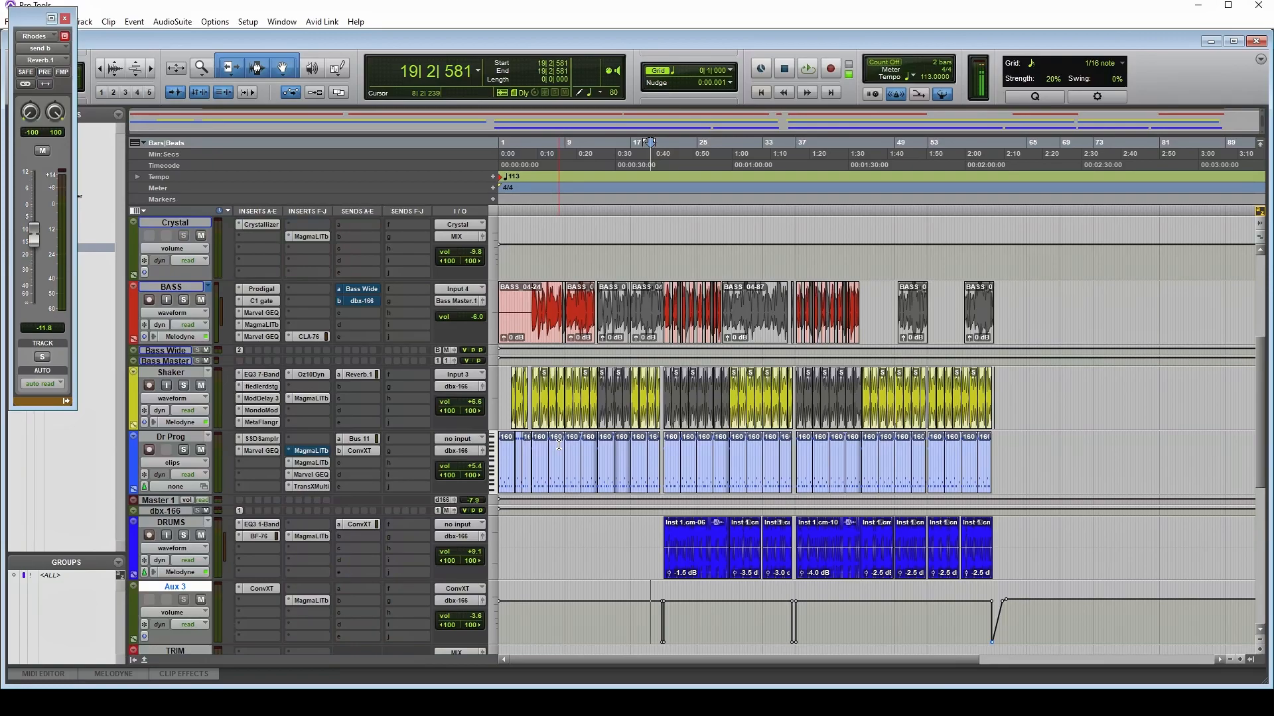
{"action": "key", "text": "Return"}
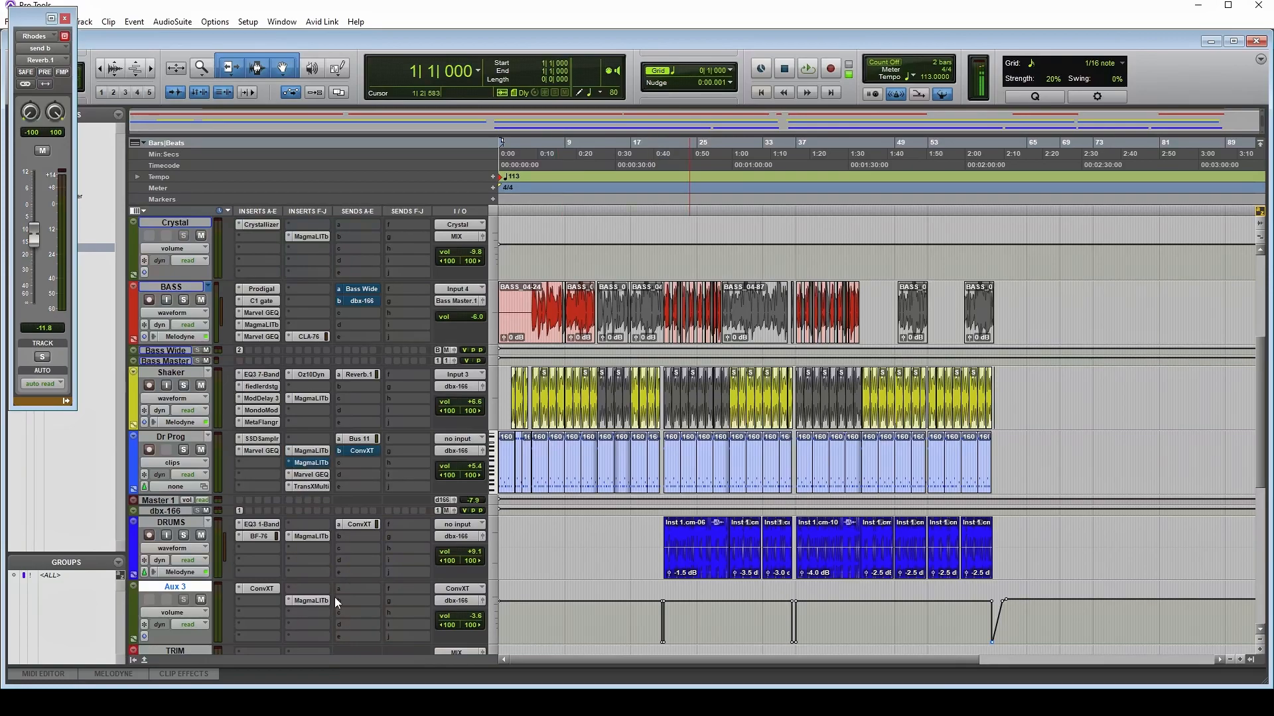
{"action": "left_click", "coordinate": [311, 399]}
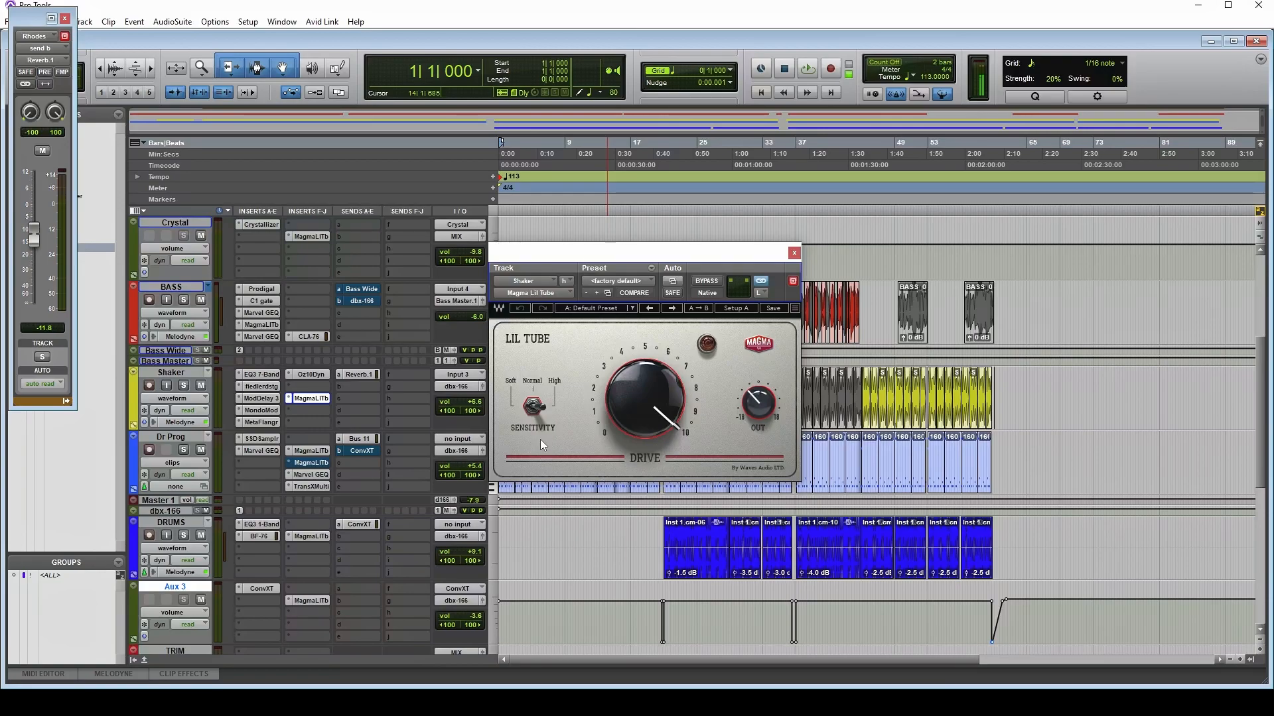
{"action": "mouse_move", "coordinate": [614, 407]}
{"action": "left_click", "coordinate": [516, 406]}
{"action": "left_click", "coordinate": [311, 399]}
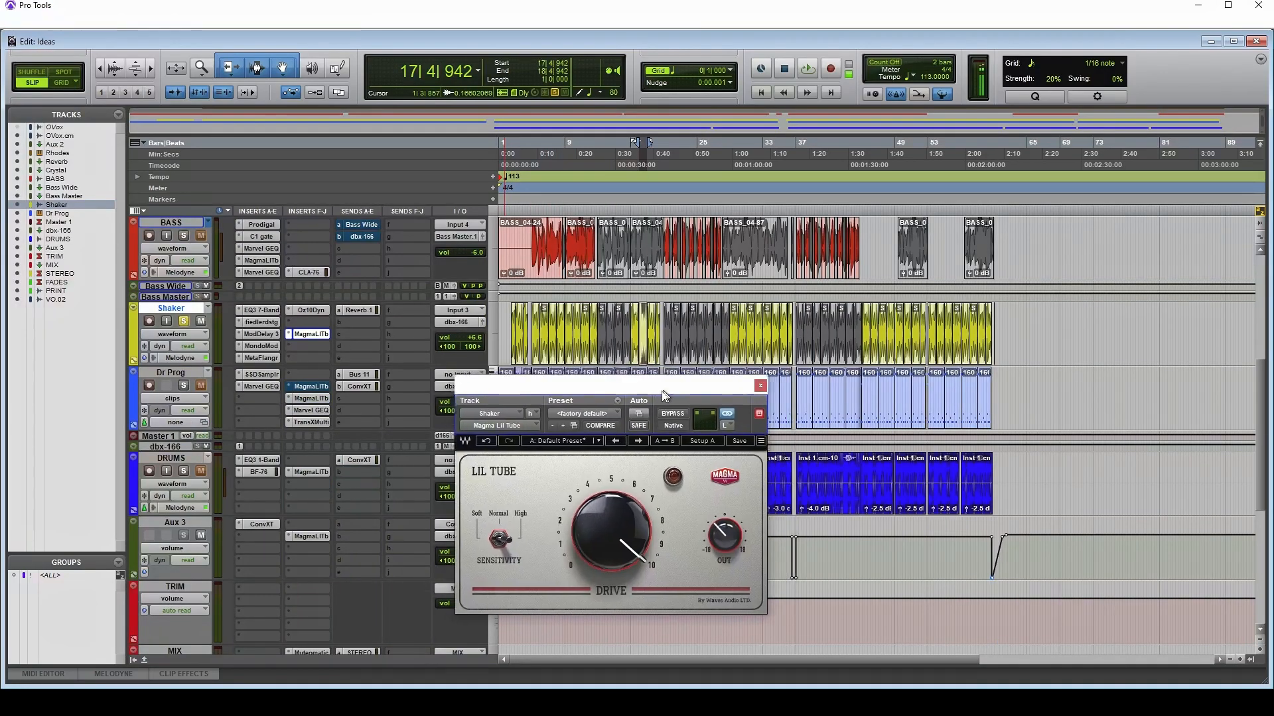
Step: Play the selected passage of the soloed Shaker, compare it with Lil Tube bypassed and active, and close the plugin
{"action": "left_click_drag", "start_coordinate": [663, 392], "coordinate": [649, 396]}
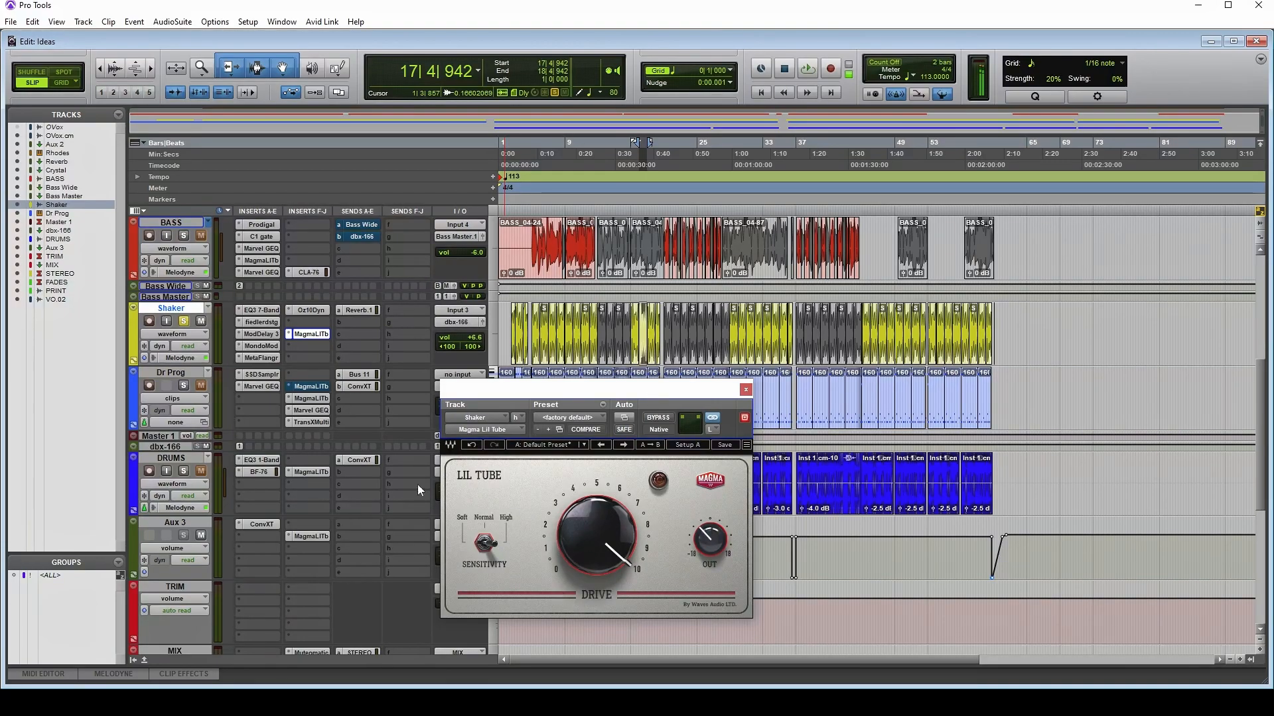
{"action": "left_click", "coordinate": [656, 418]}
{"action": "key", "text": "space"}
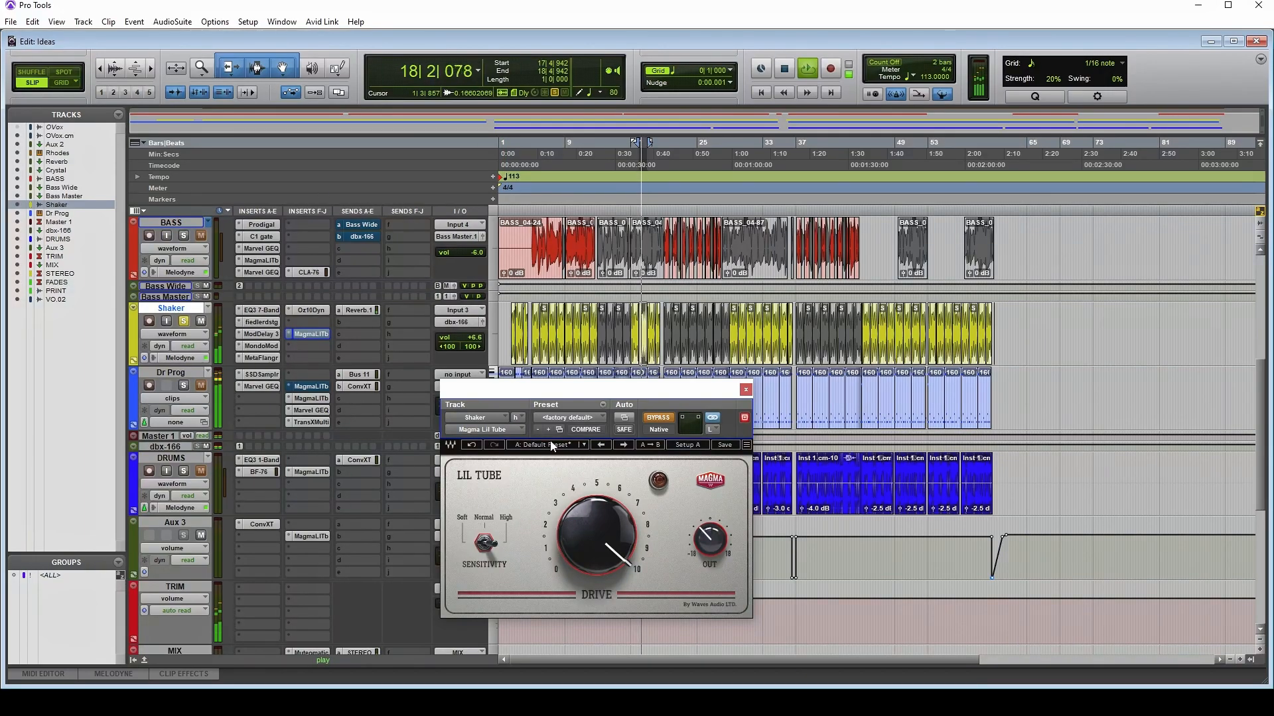
{"action": "left_click_drag", "start_coordinate": [614, 389], "coordinate": [608, 383]}
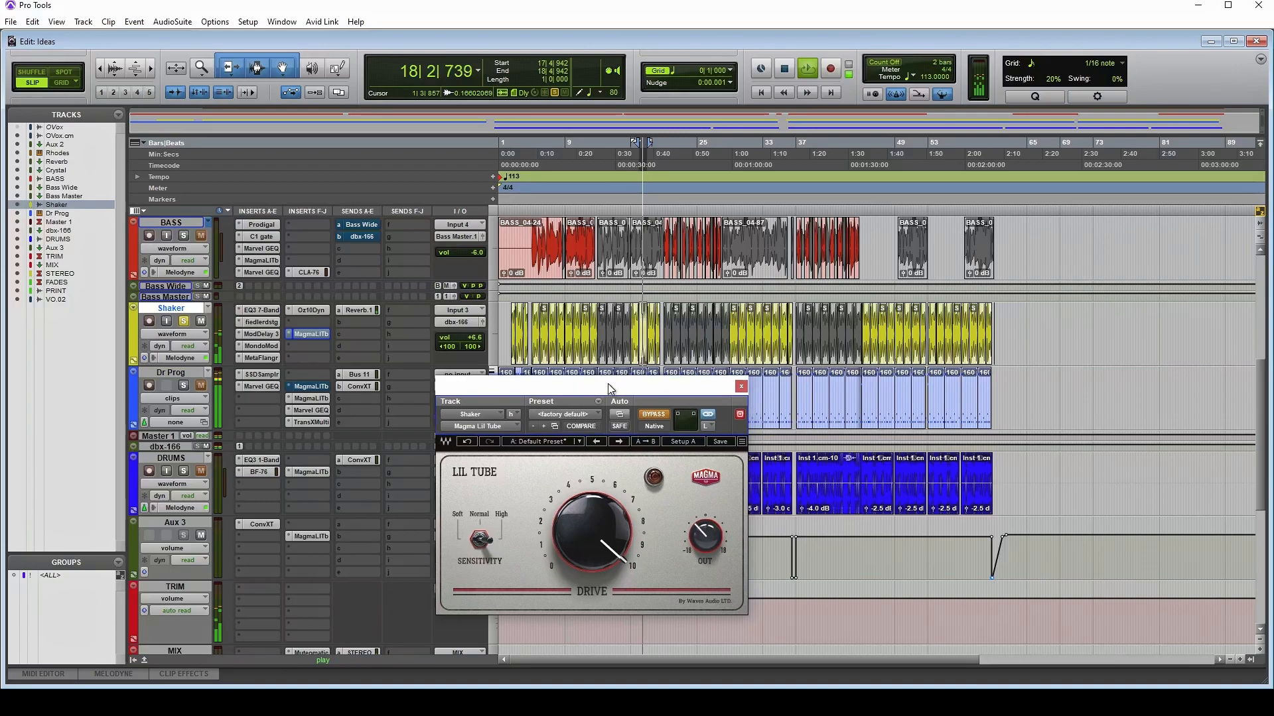
{"action": "left_click", "coordinate": [649, 411]}
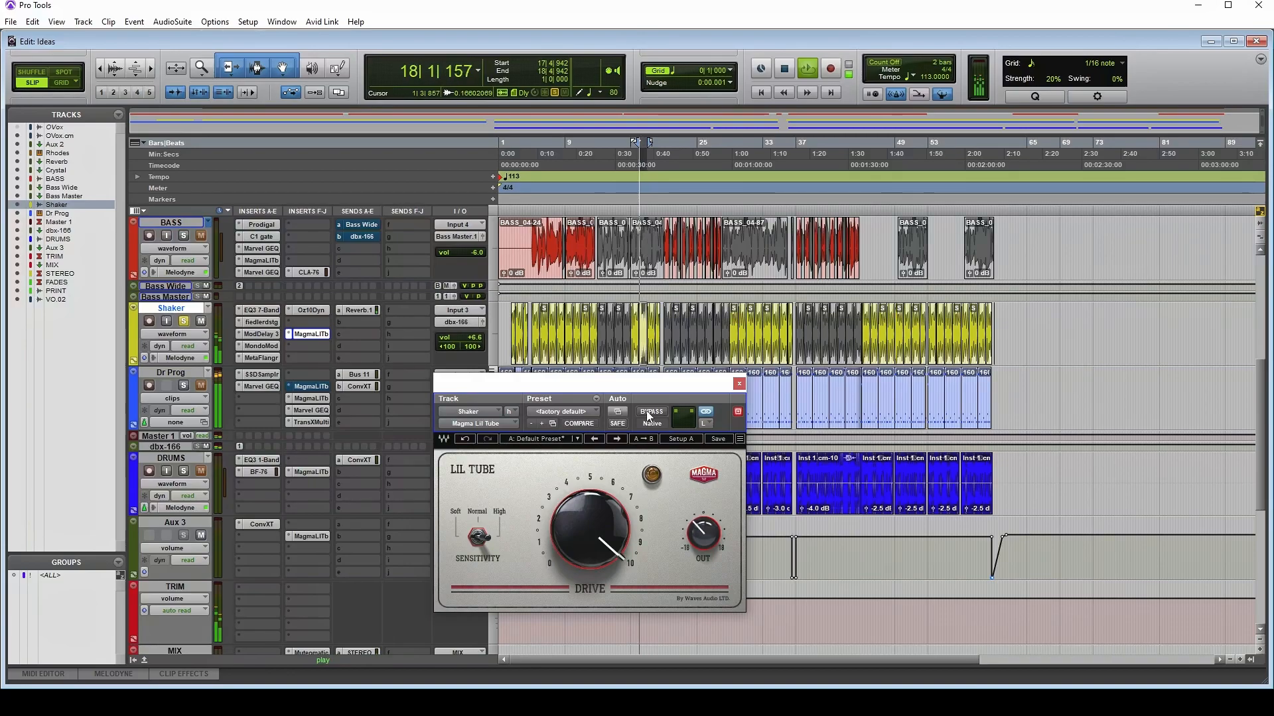
{"action": "left_click", "coordinate": [649, 413]}
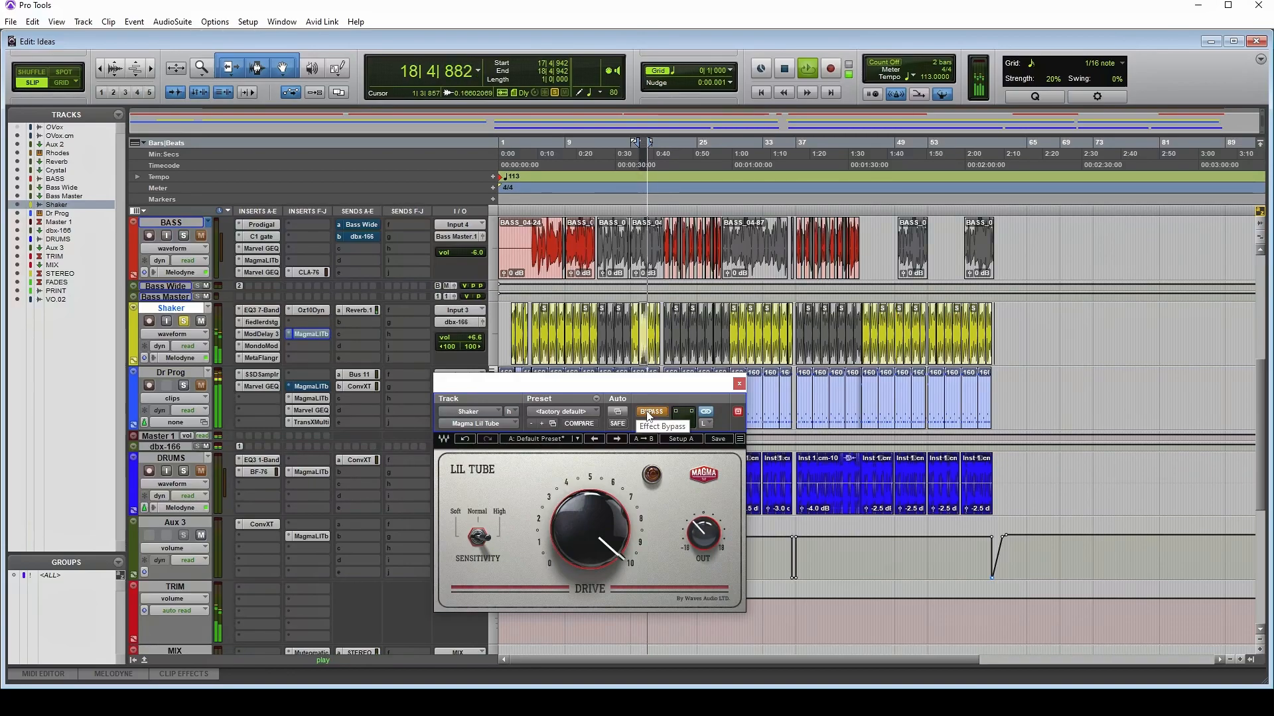
{"action": "left_click", "coordinate": [648, 412]}
{"action": "key", "text": "space"}
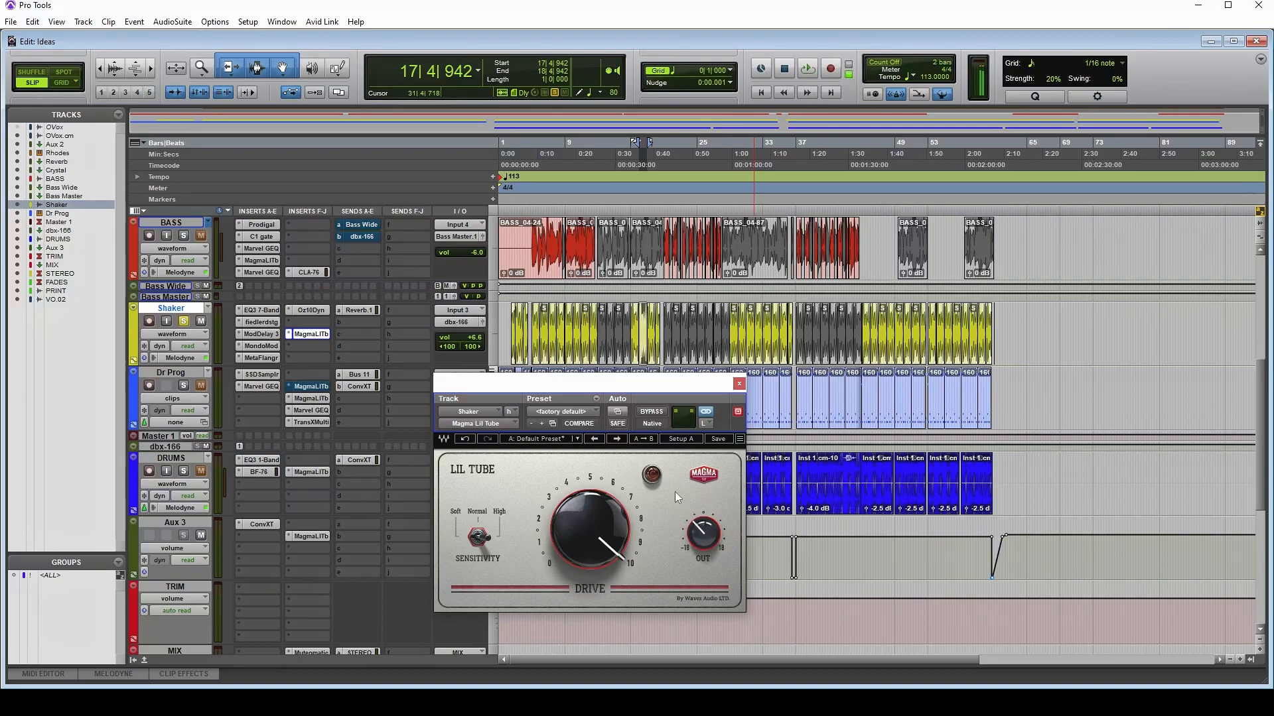
{"action": "left_click", "coordinate": [739, 384]}
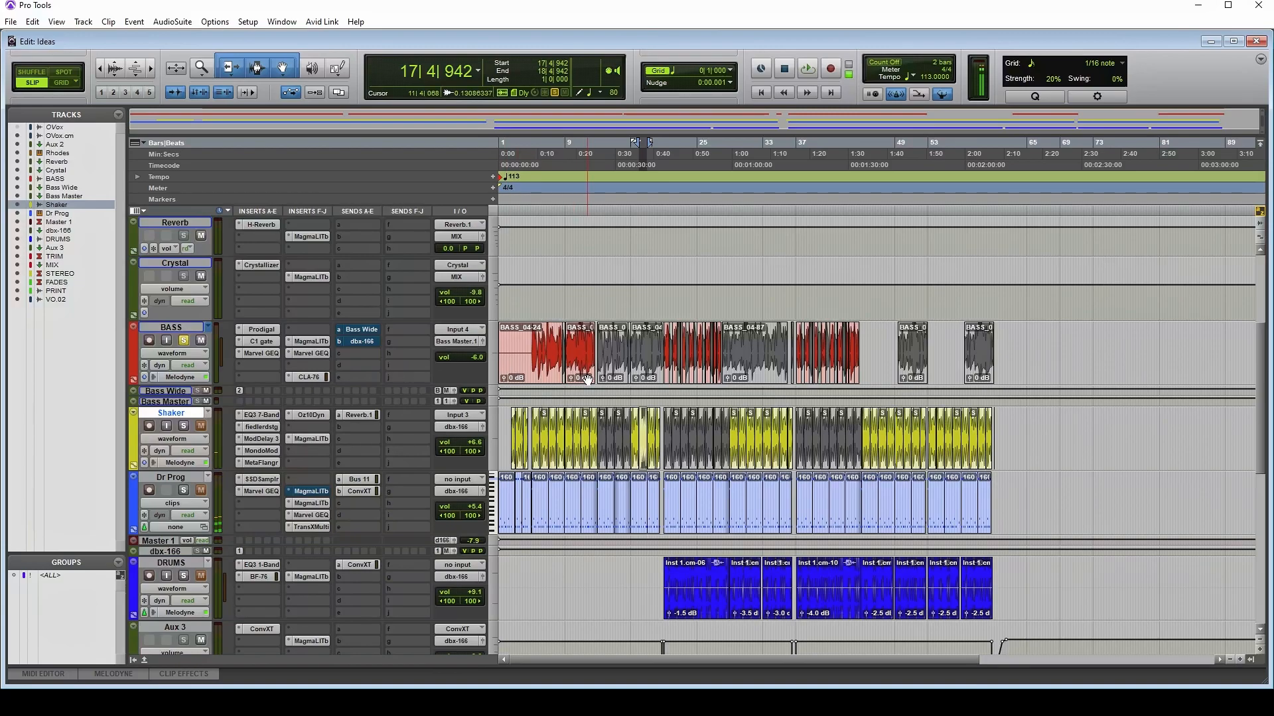
Step: Compare the soloed BASS track with its Lil Tube bypassed and active during playback, and close the plugin
{"action": "left_click", "coordinate": [310, 341]}
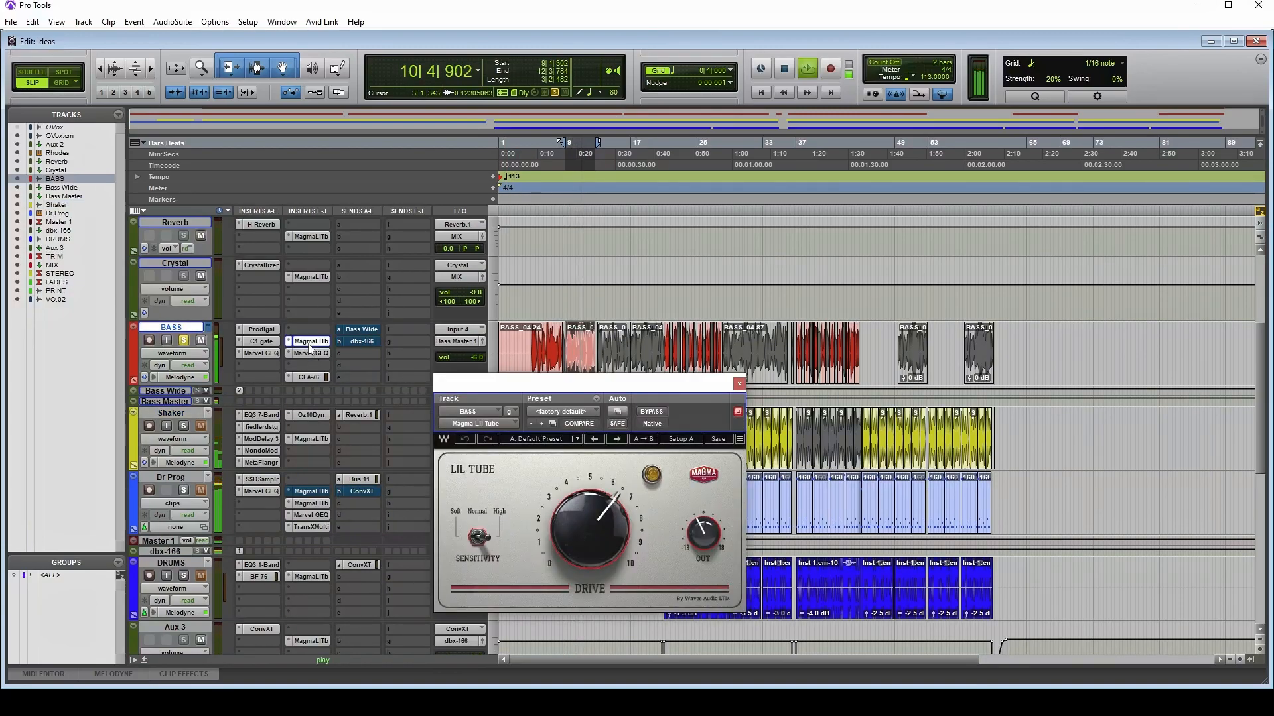
{"action": "left_click", "coordinate": [653, 412]}
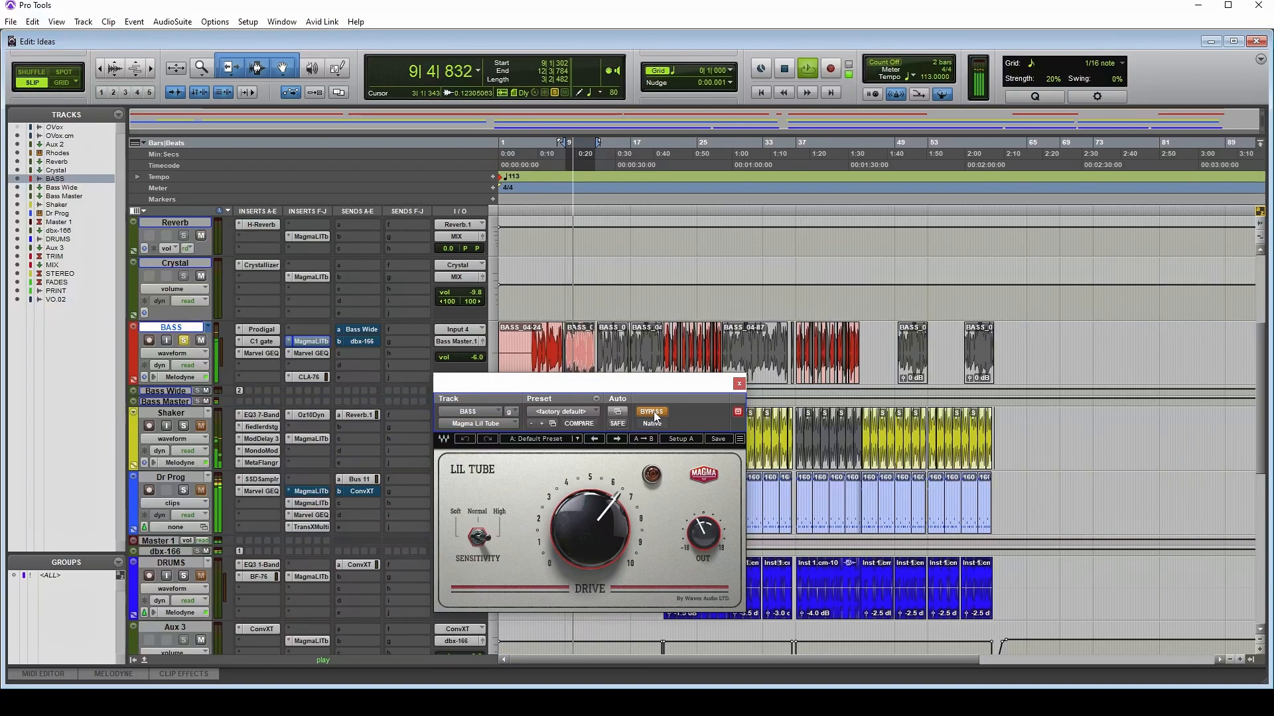
{"action": "left_click", "coordinate": [652, 412]}
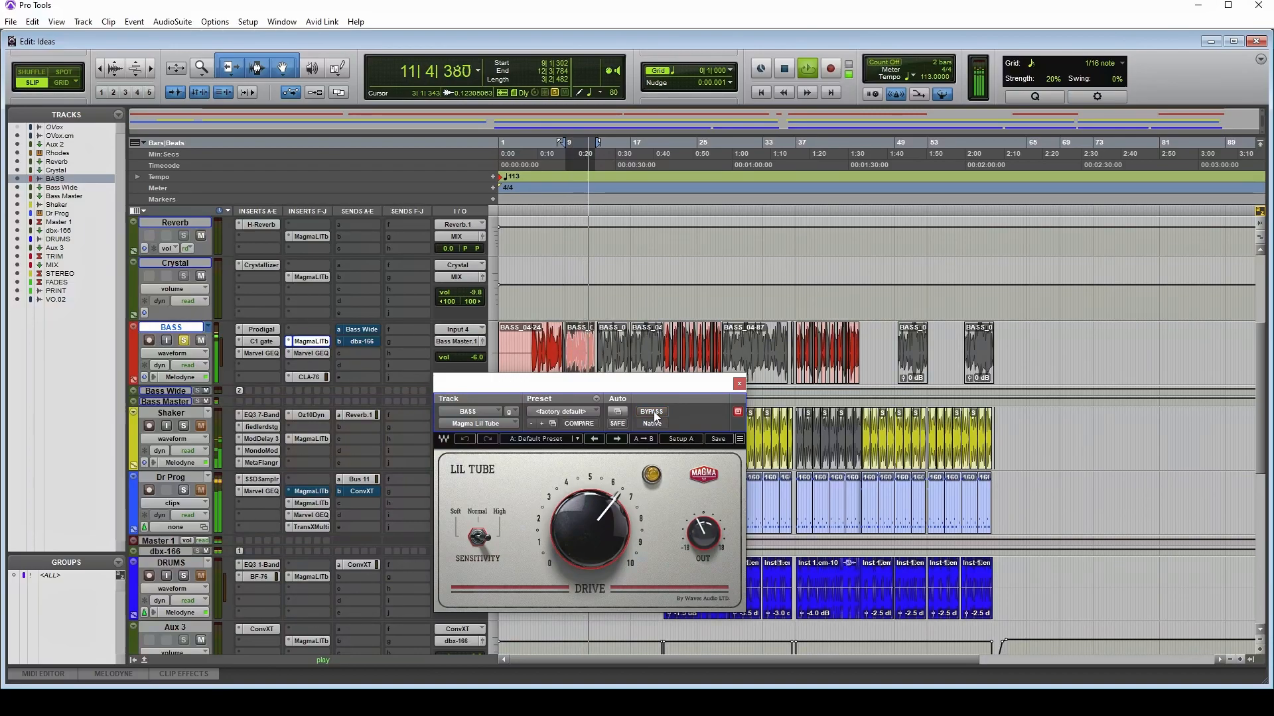
{"action": "left_click", "coordinate": [653, 412]}
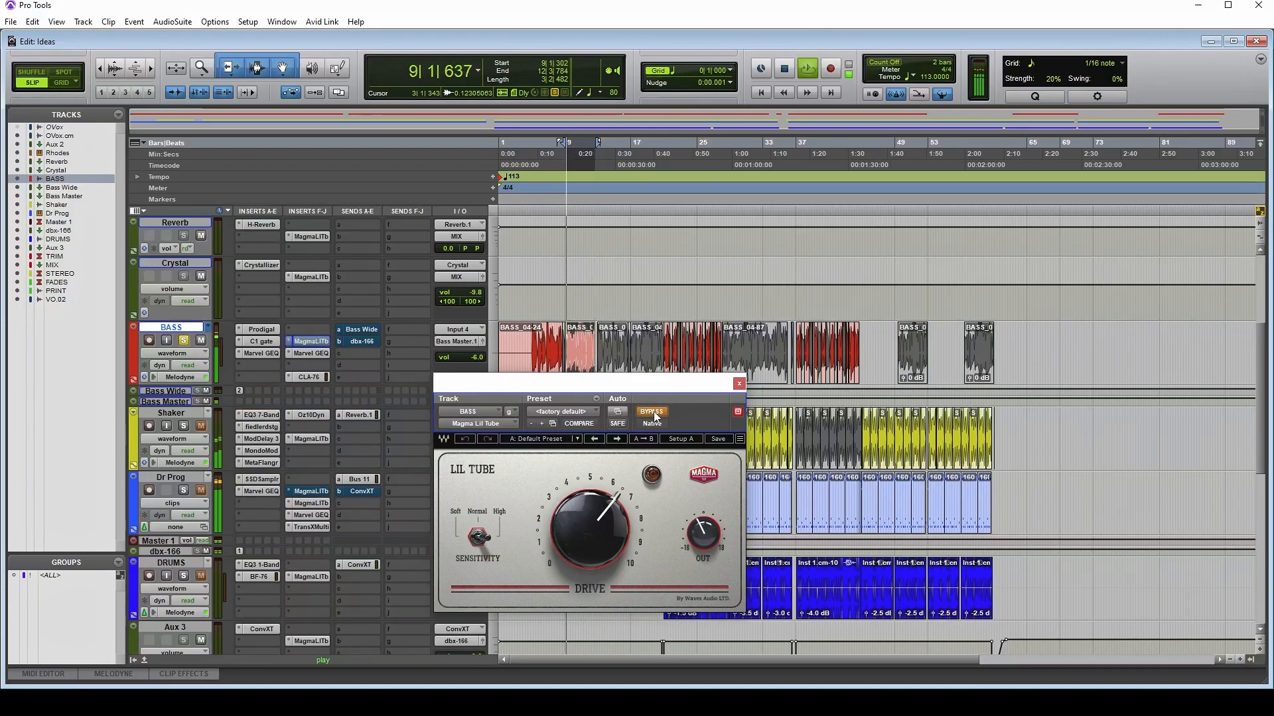
{"action": "left_click", "coordinate": [653, 412]}
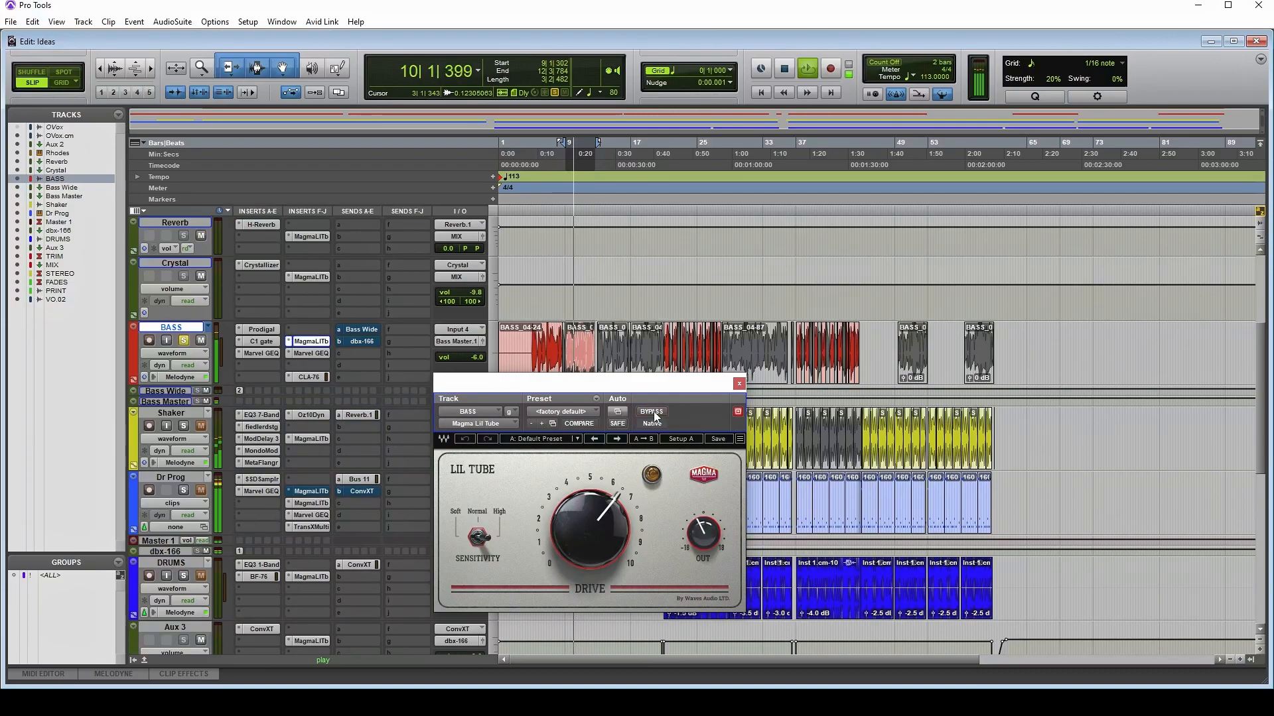
{"action": "key", "text": "space"}
{"action": "left_click", "coordinate": [739, 384]}
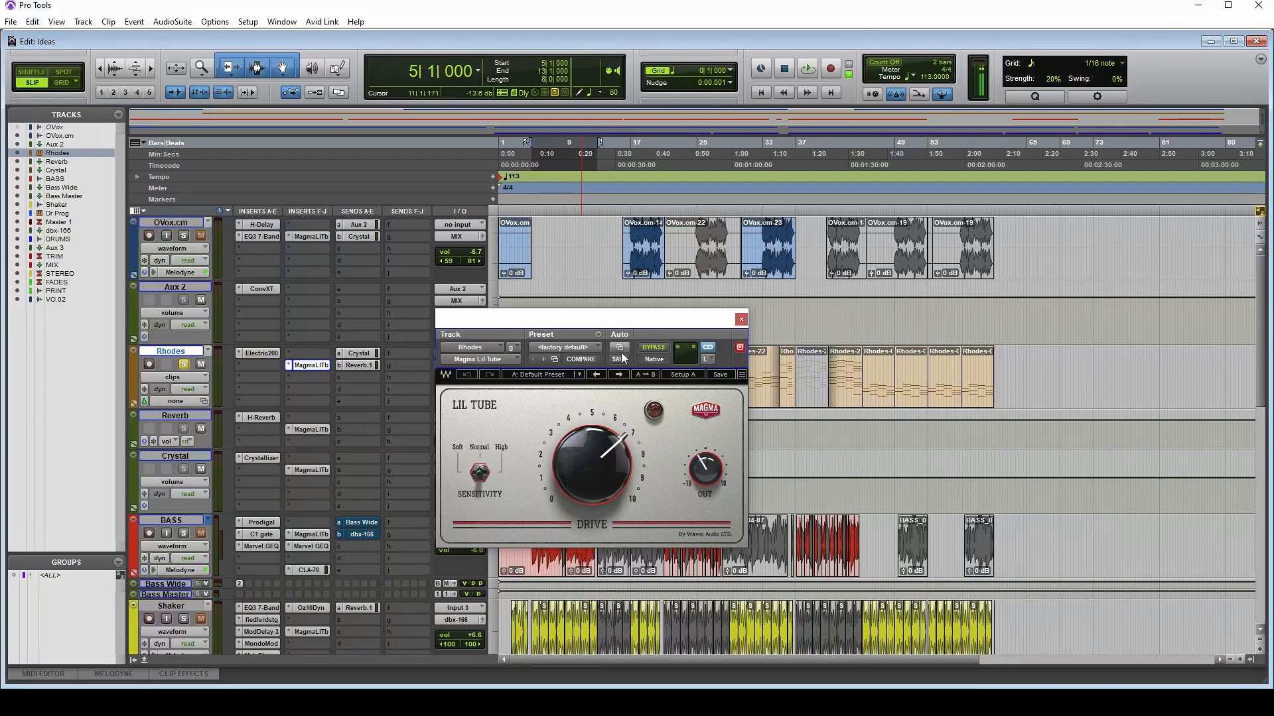
Step: Play the soloed Rhodes track and compare its Lil Tube bypassed and active
{"action": "key", "text": "space"}
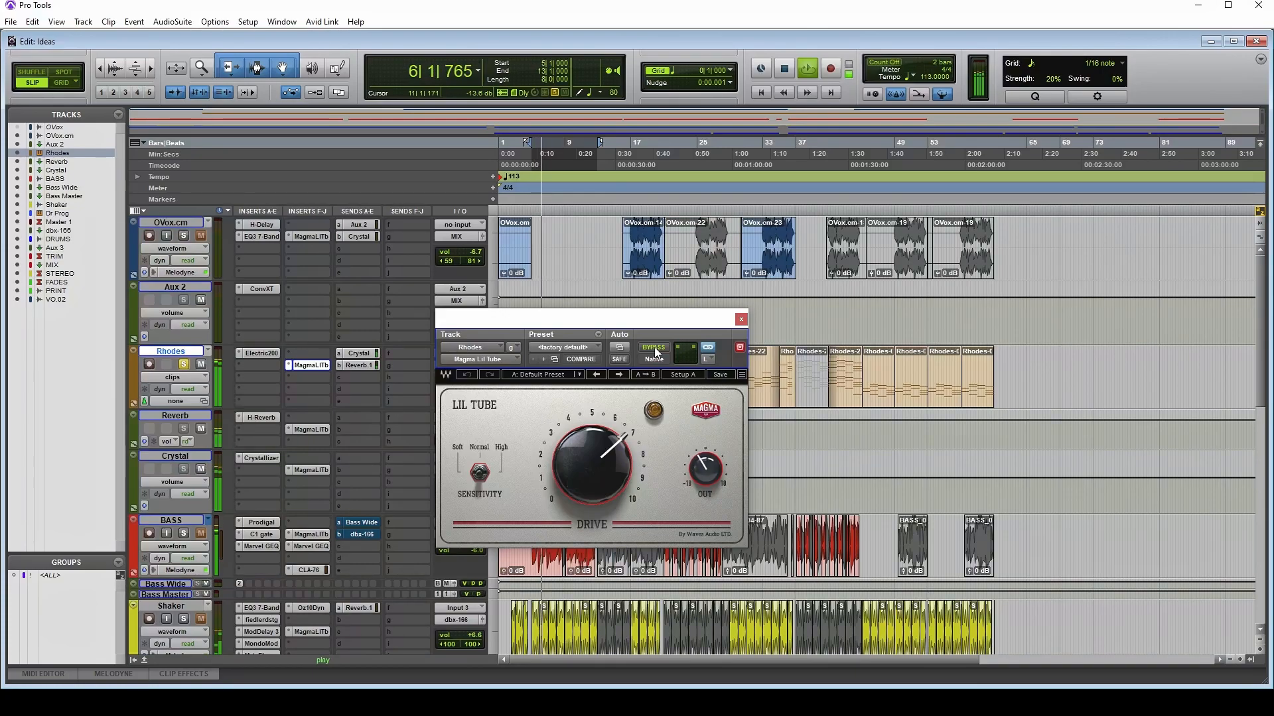
{"action": "left_click", "coordinate": [653, 348]}
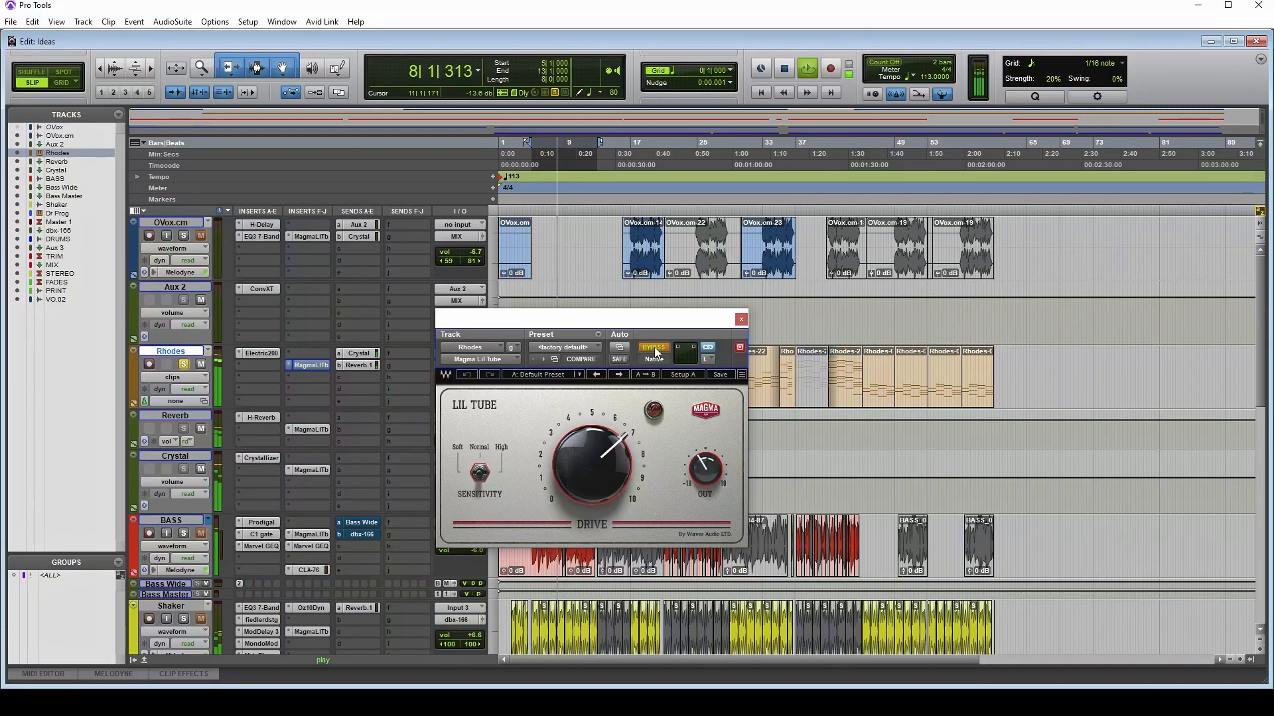
{"action": "left_click", "coordinate": [653, 348]}
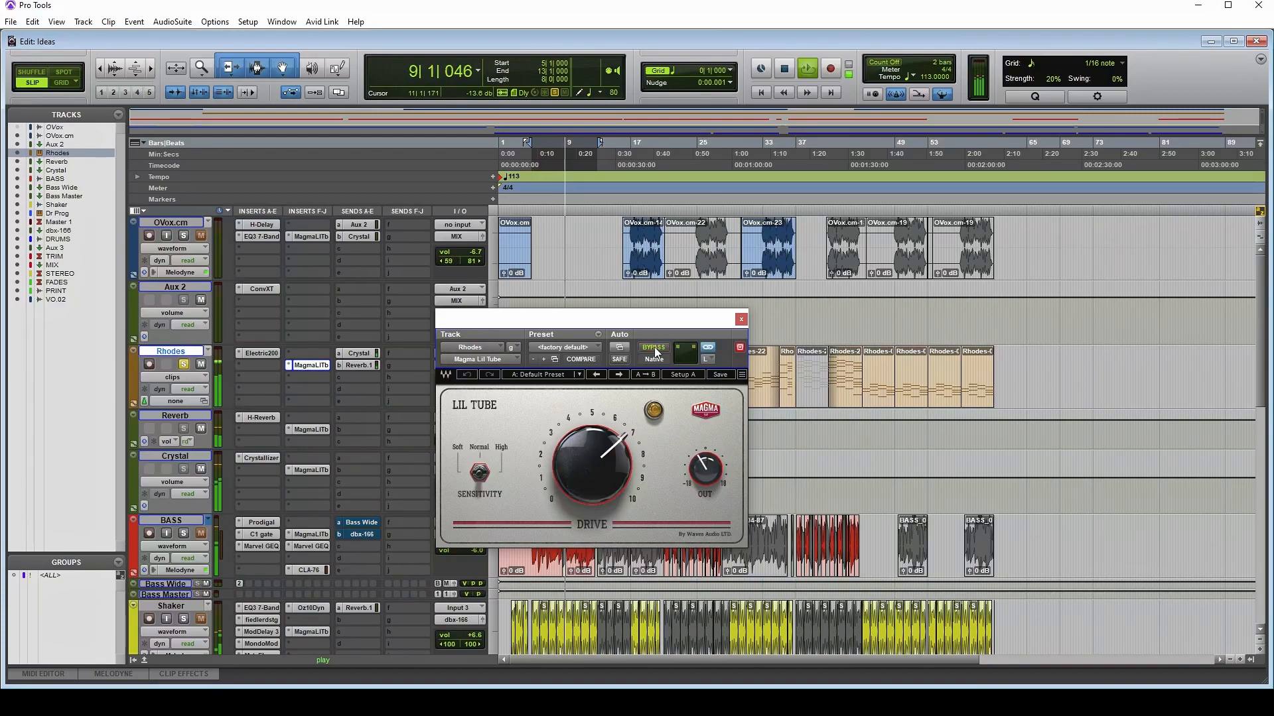
Step: Mute the Rhodes sends to Crystal and Reverb.1, compare Lil Tube bypassed and active during playback, and close the plugin
{"action": "left_click", "coordinate": [360, 364], "text": "ctrl"}
{"action": "left_click", "coordinate": [360, 354], "text": "ctrl"}
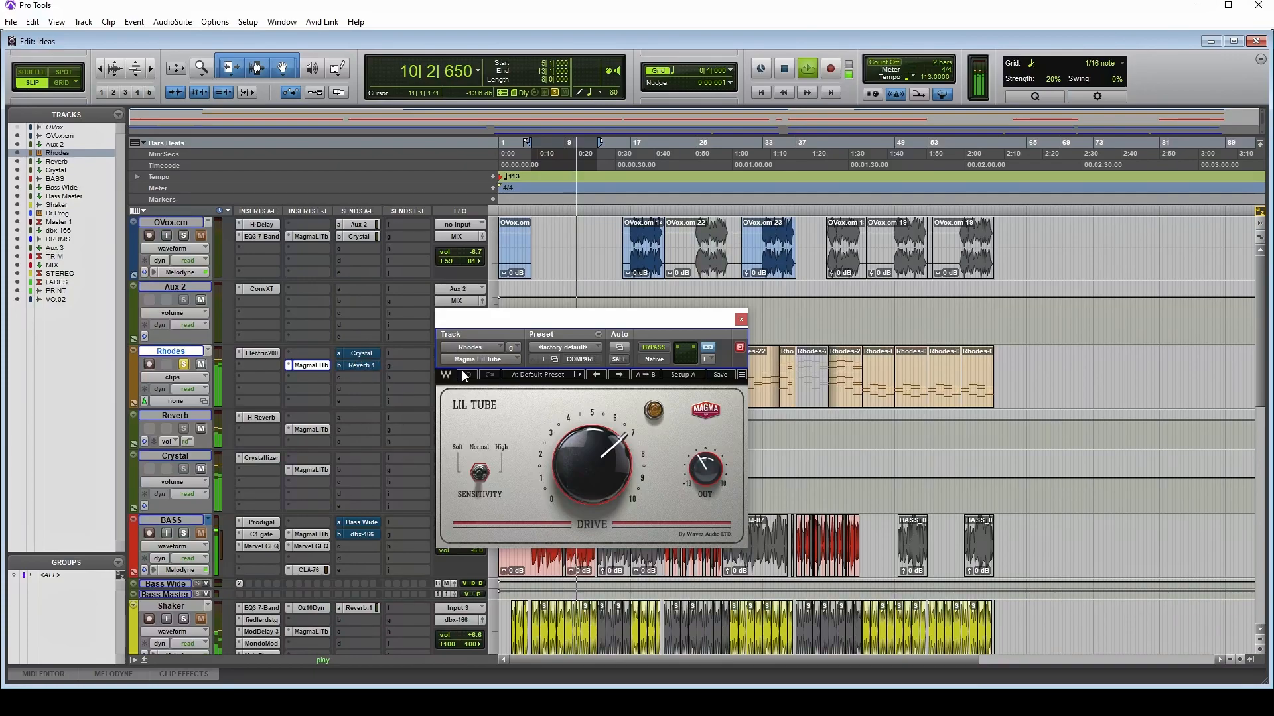
{"action": "left_click", "coordinate": [653, 347]}
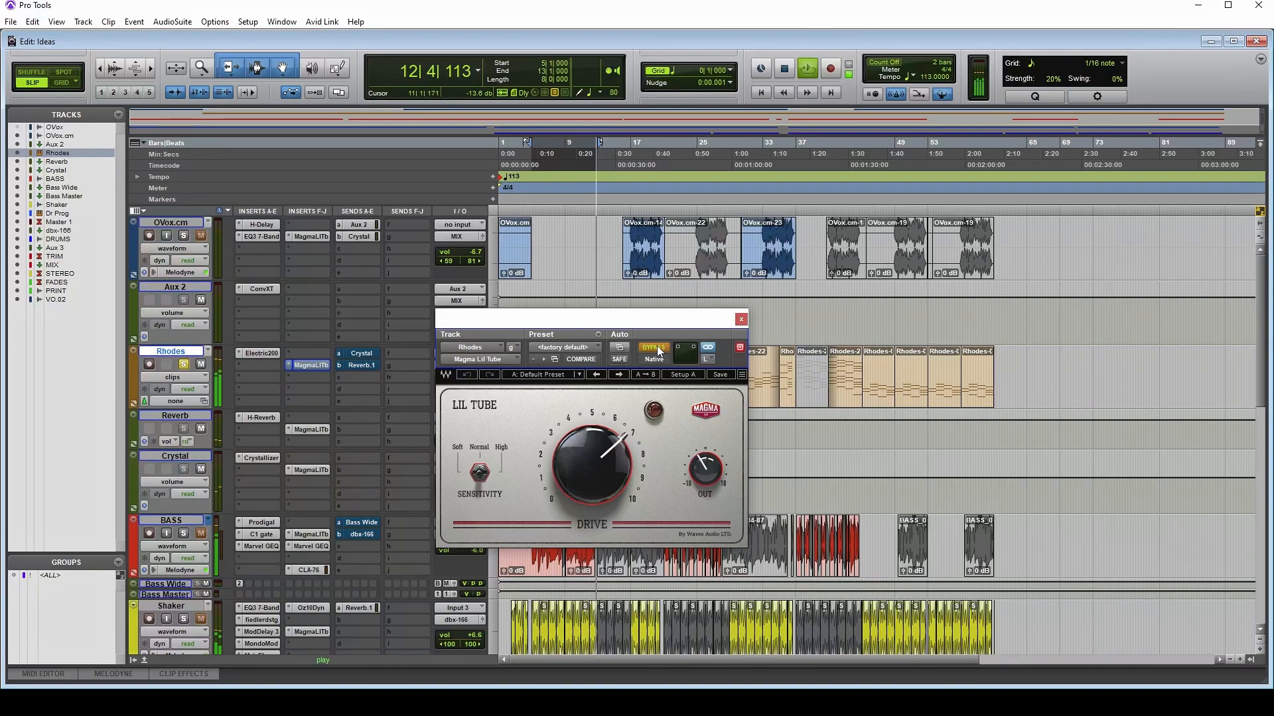
{"action": "left_click", "coordinate": [659, 352]}
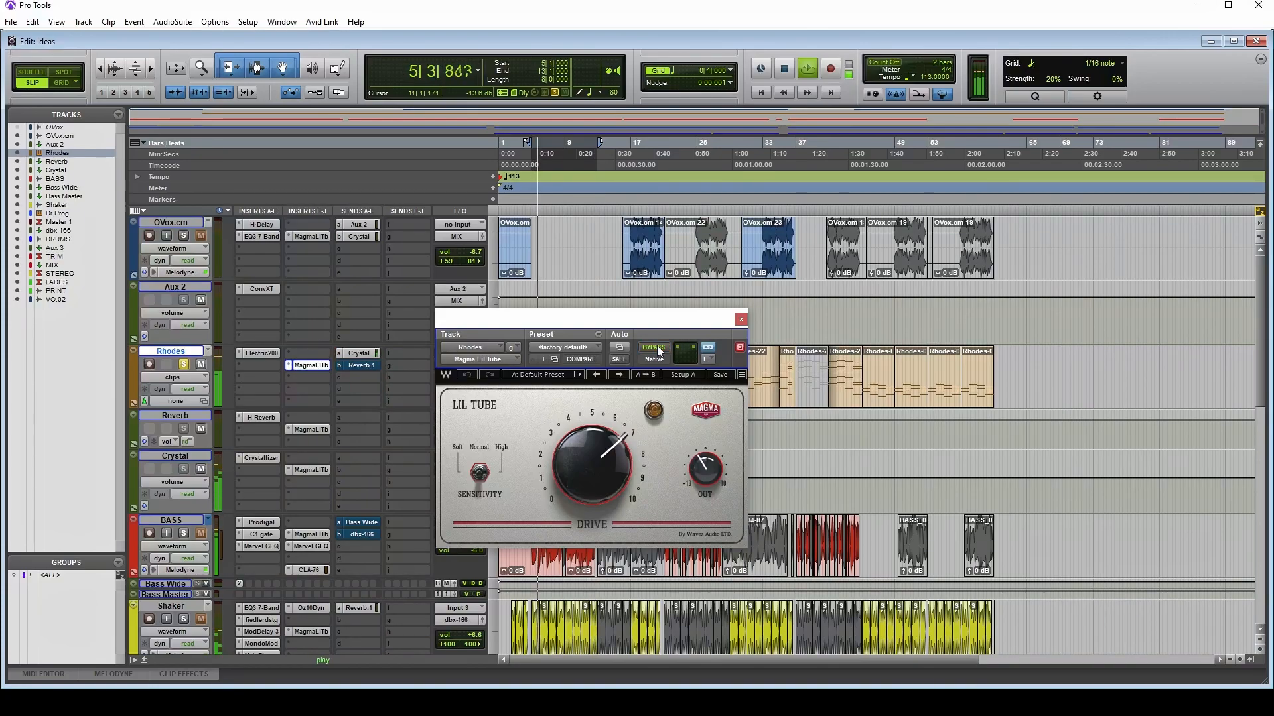
{"action": "left_click", "coordinate": [659, 351]}
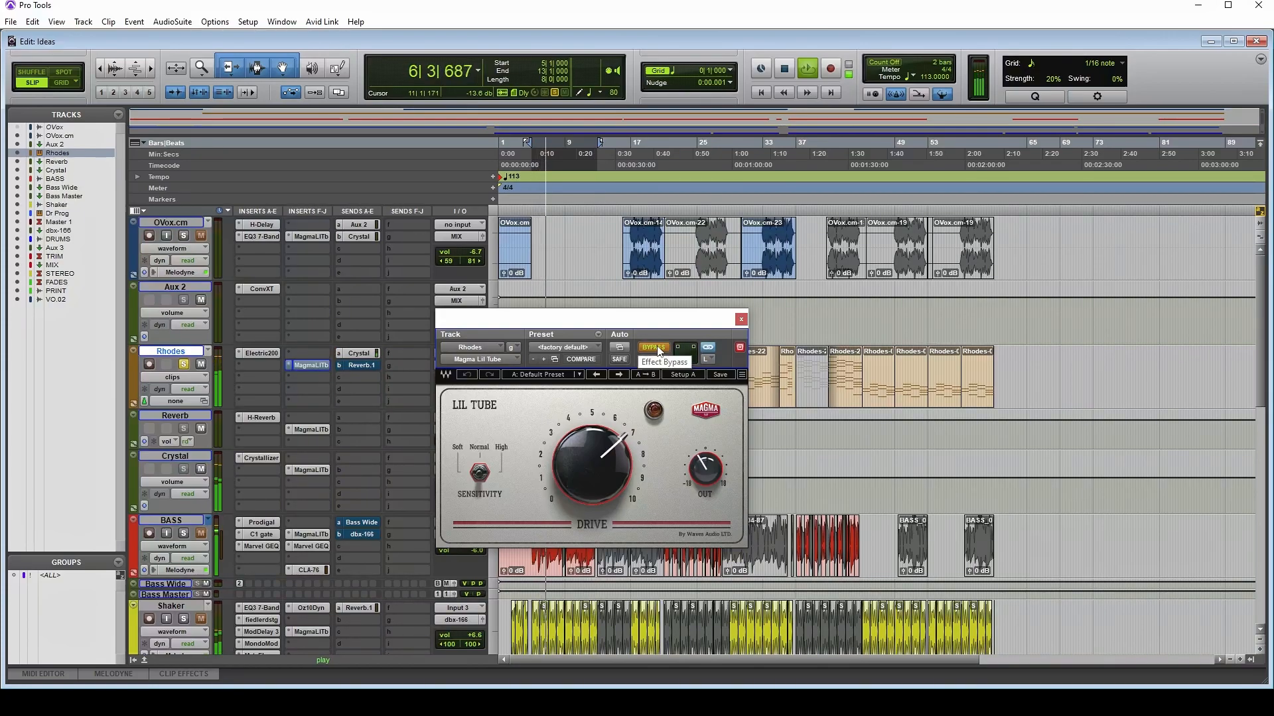
{"action": "left_click", "coordinate": [659, 351]}
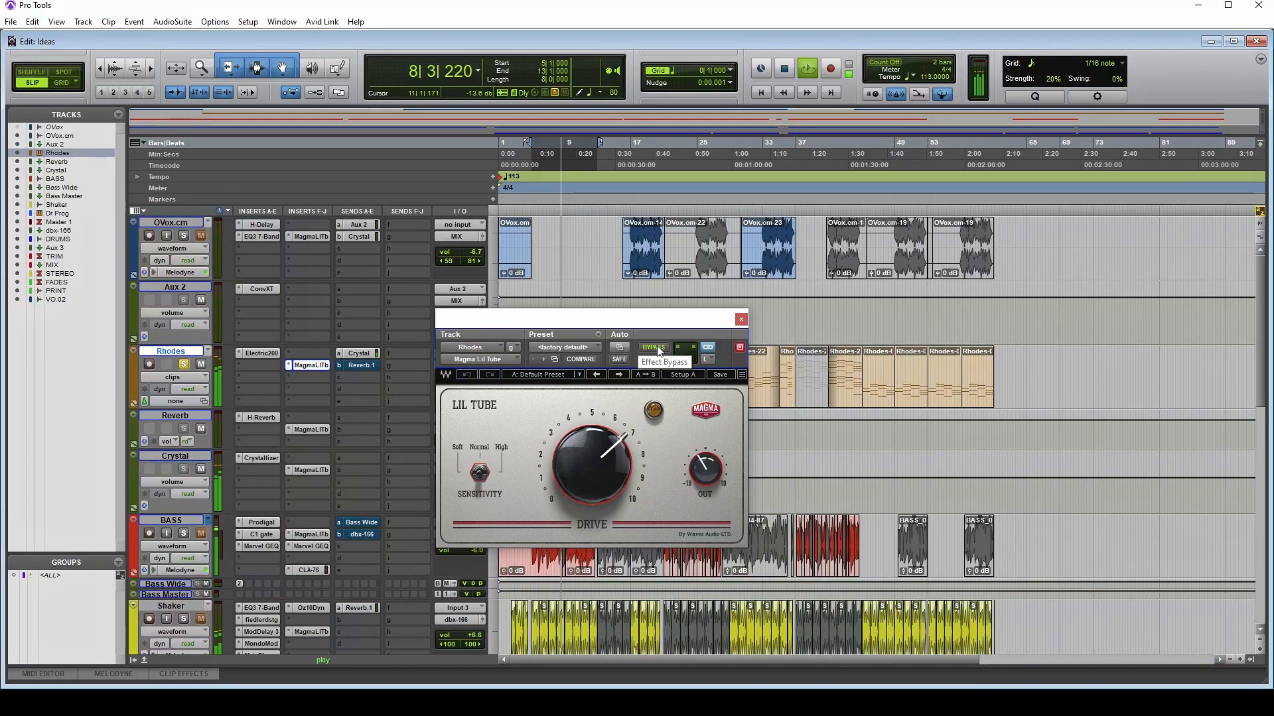
{"action": "key", "text": "space"}
{"action": "left_click", "coordinate": [741, 319]}
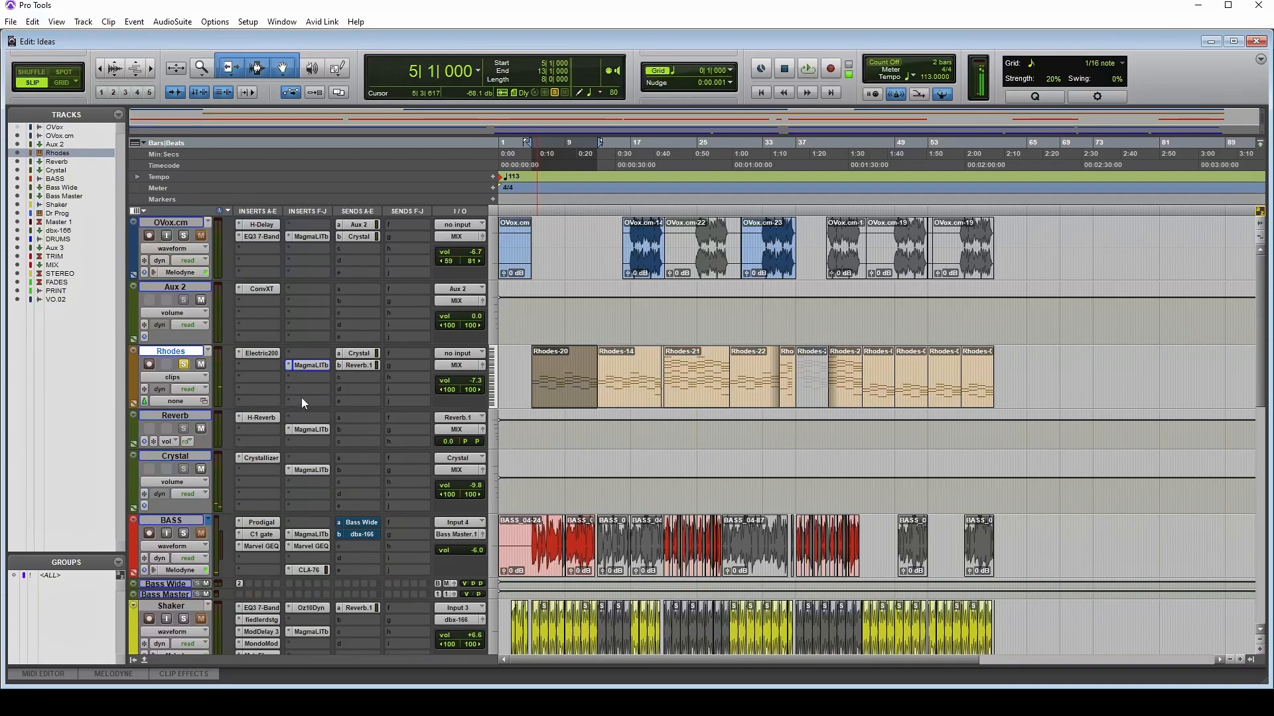
Step: Compare the soloed Rhodes with the Lil Tube inserts on Rhodes, Reverb and Crystal made inactive and reactivated during playback
{"action": "left_click", "coordinate": [321, 430]}
{"action": "left_click", "coordinate": [309, 470]}
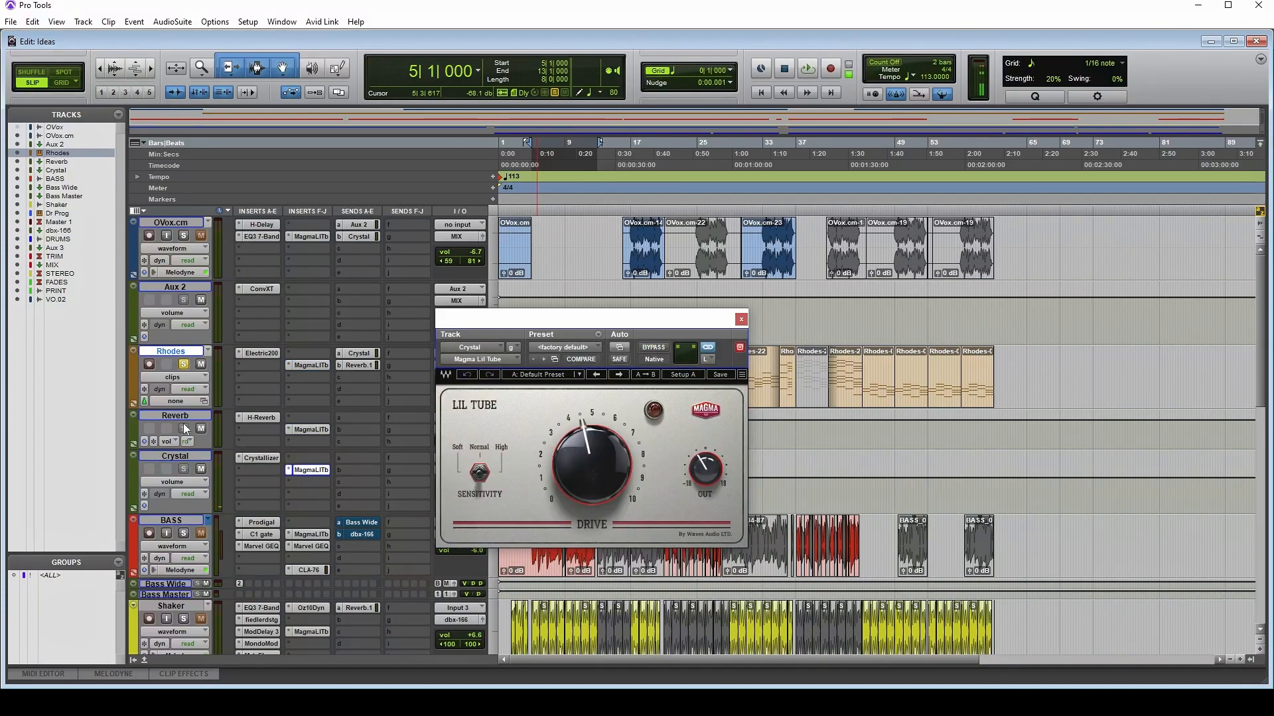
{"action": "left_click", "coordinate": [309, 470], "text": "ctrl+alt+super"}
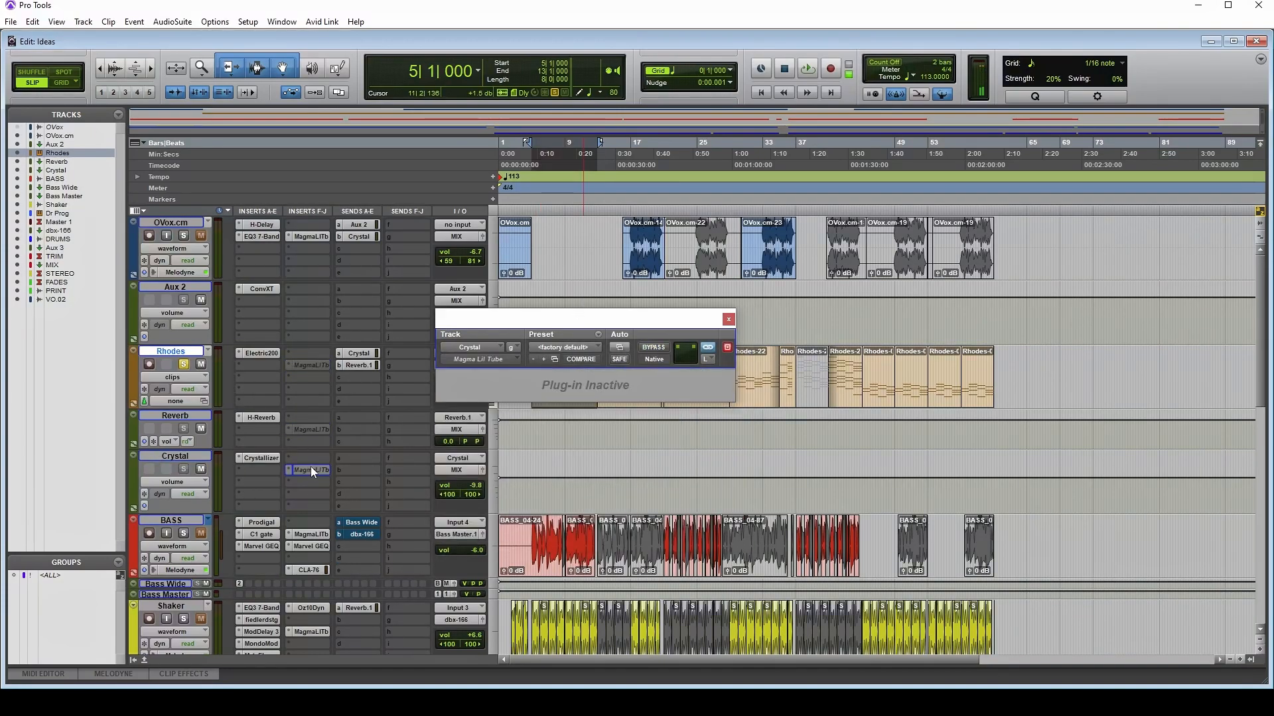
{"action": "key", "text": "space"}
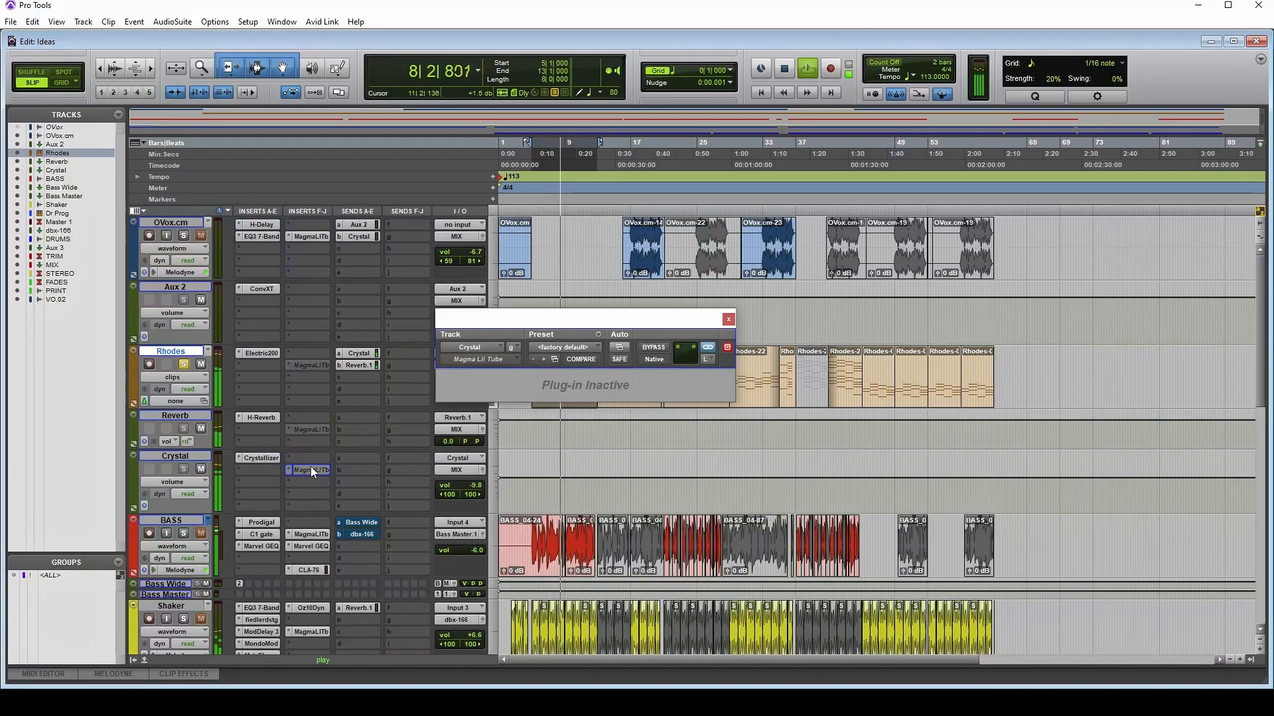
{"action": "left_click", "coordinate": [311, 468], "text": "ctrl+super"}
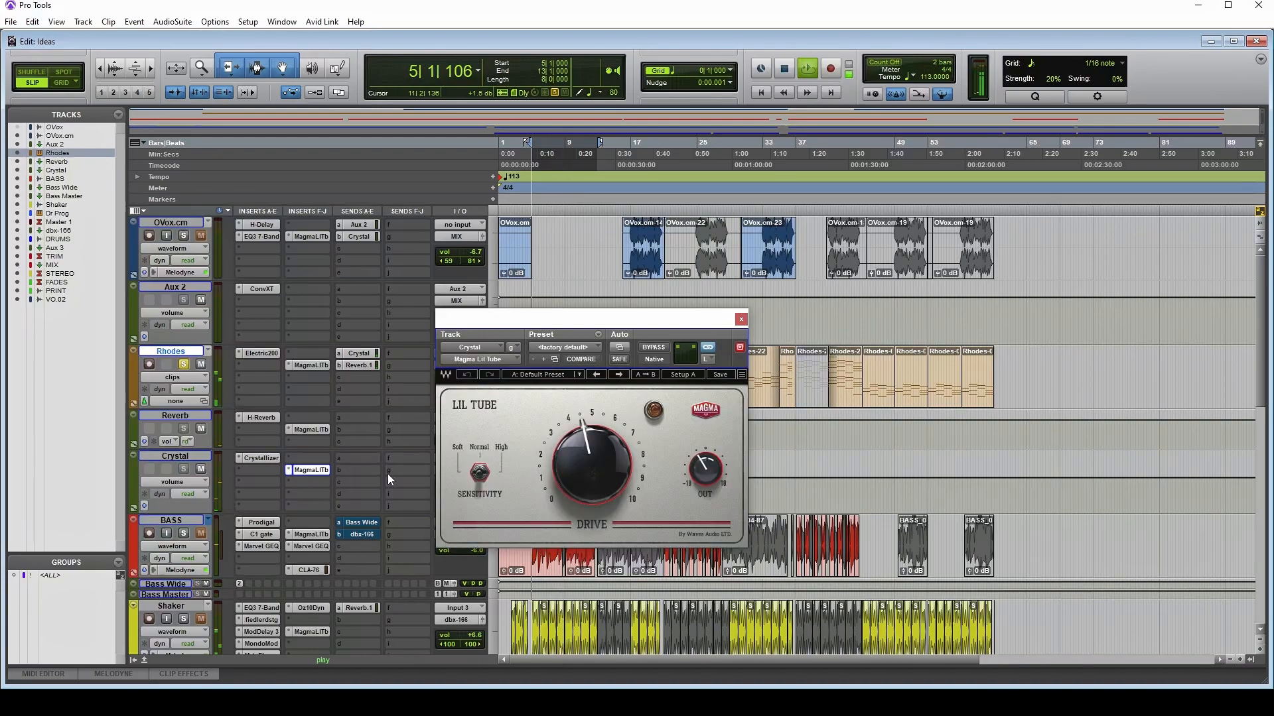
Step: Examine the Lil Tube settings on the Reverb and Rhodes tracks, and stop playback
{"action": "left_click", "coordinate": [316, 430]}
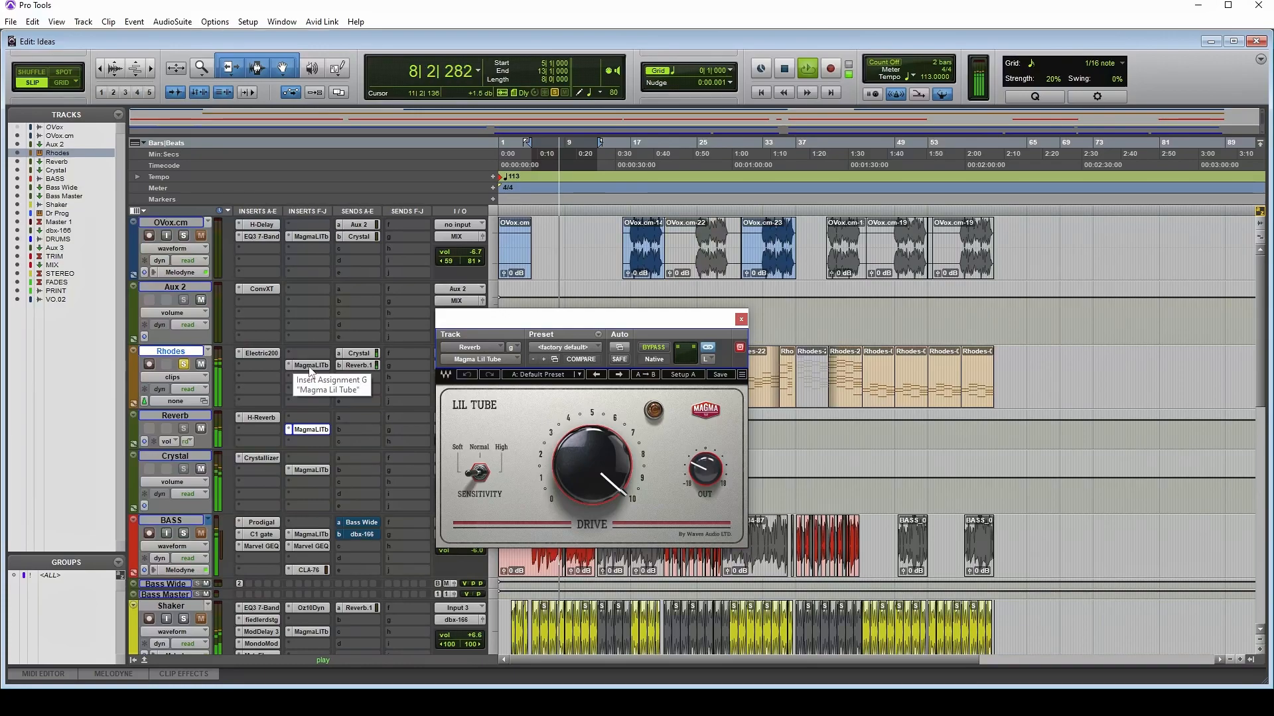
{"action": "left_click", "coordinate": [309, 365]}
{"action": "left_click", "coordinate": [309, 429]}
{"action": "key", "text": "space"}
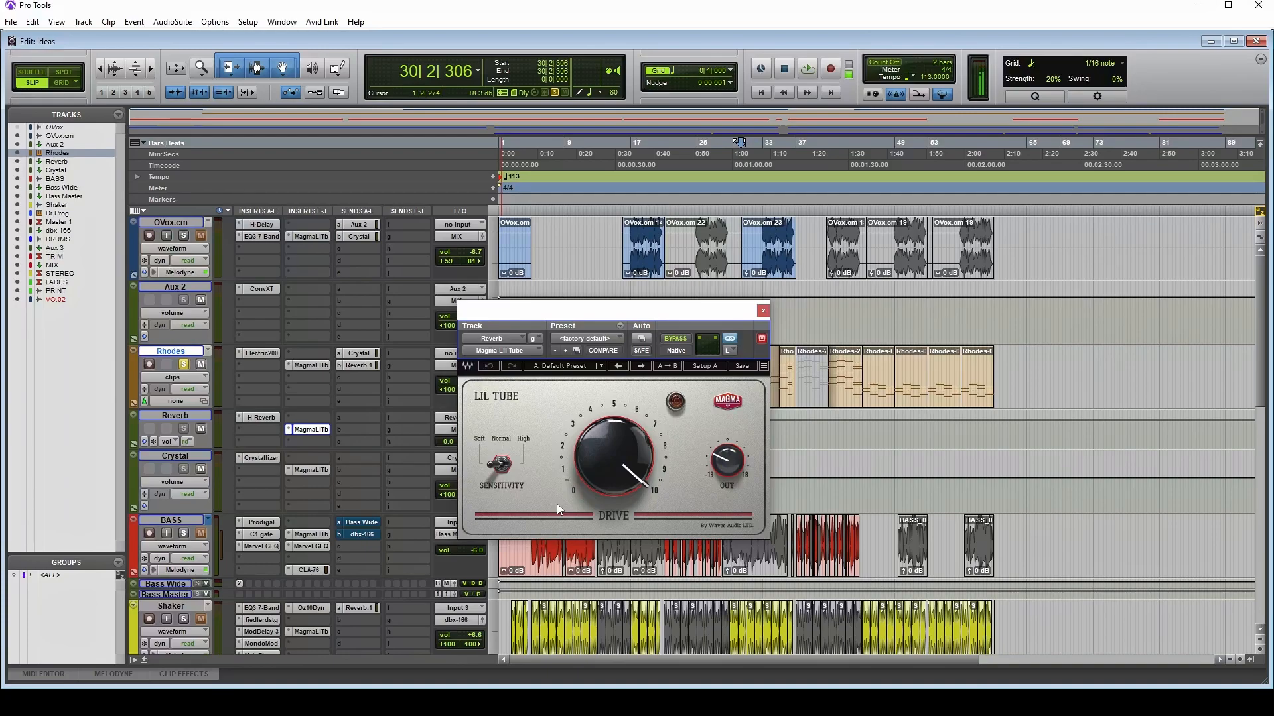
{"action": "mouse_move", "coordinate": [654, 481]}
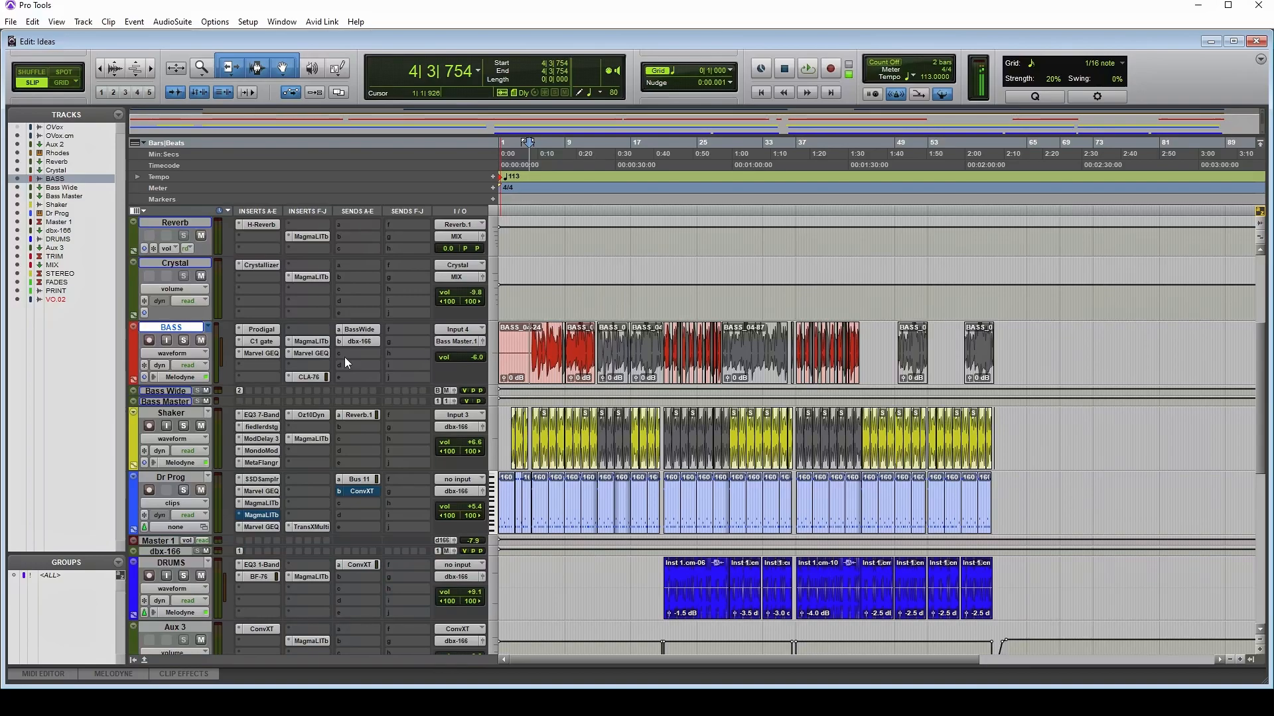
Step: Inspect the opposing EQ curves of the two Marvel GEQ inserts on the BASS track
{"action": "left_click", "coordinate": [262, 354]}
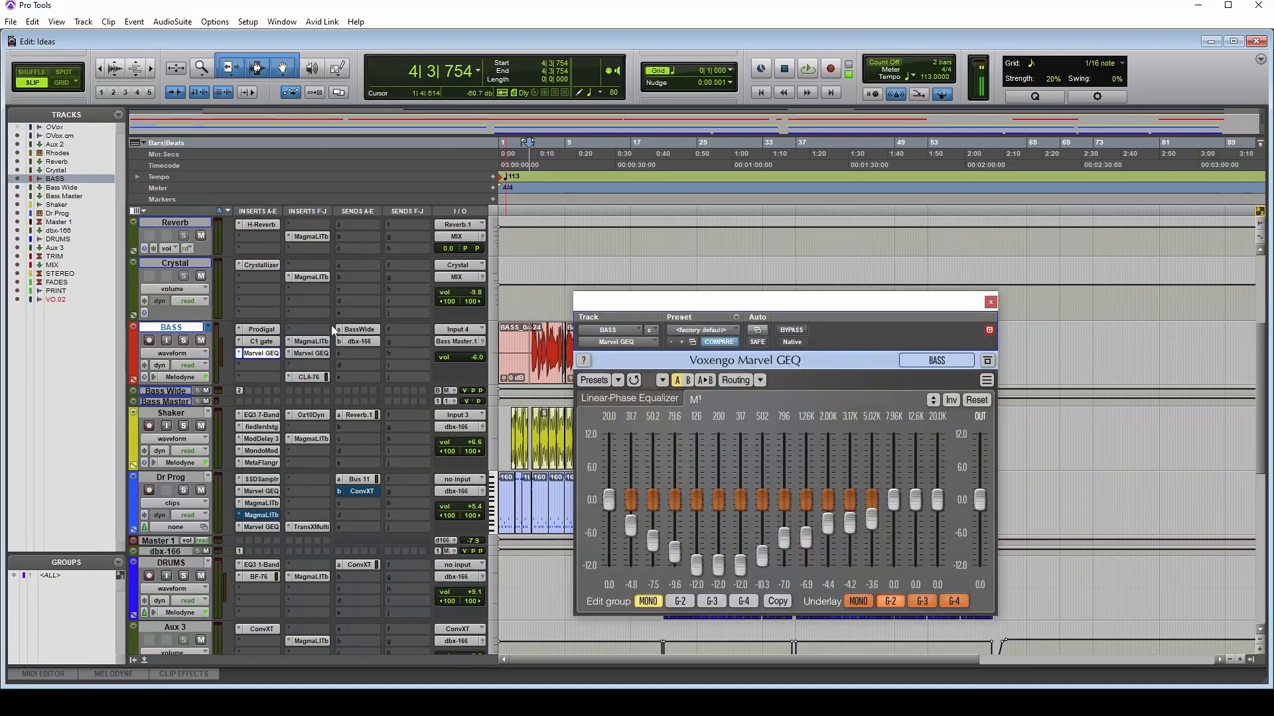
{"action": "left_click", "coordinate": [308, 355]}
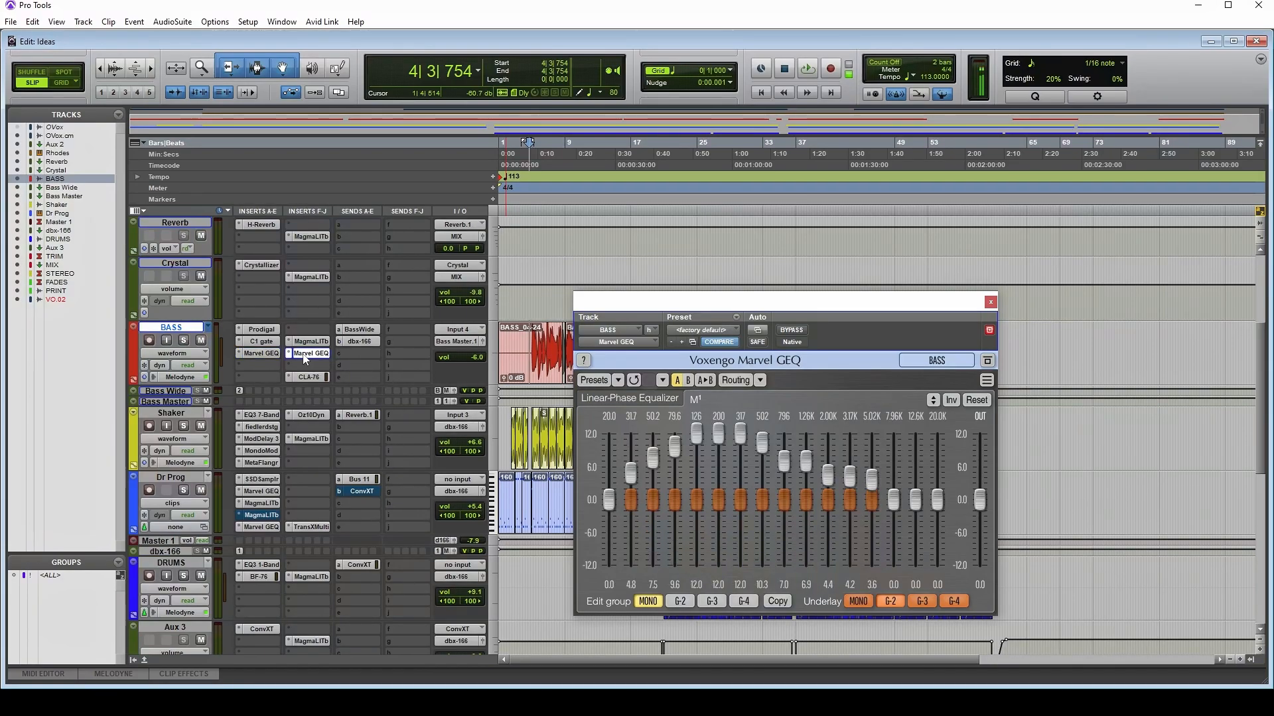
{"action": "left_click", "coordinate": [268, 354]}
Step: Move the BASS Lil Tube and second Marvel GEQ directly after the first Marvel GEQ, and open the Lil Tube window
{"action": "left_click_drag", "start_coordinate": [325, 341], "coordinate": [262, 377]}
{"action": "left_click", "coordinate": [261, 364]}
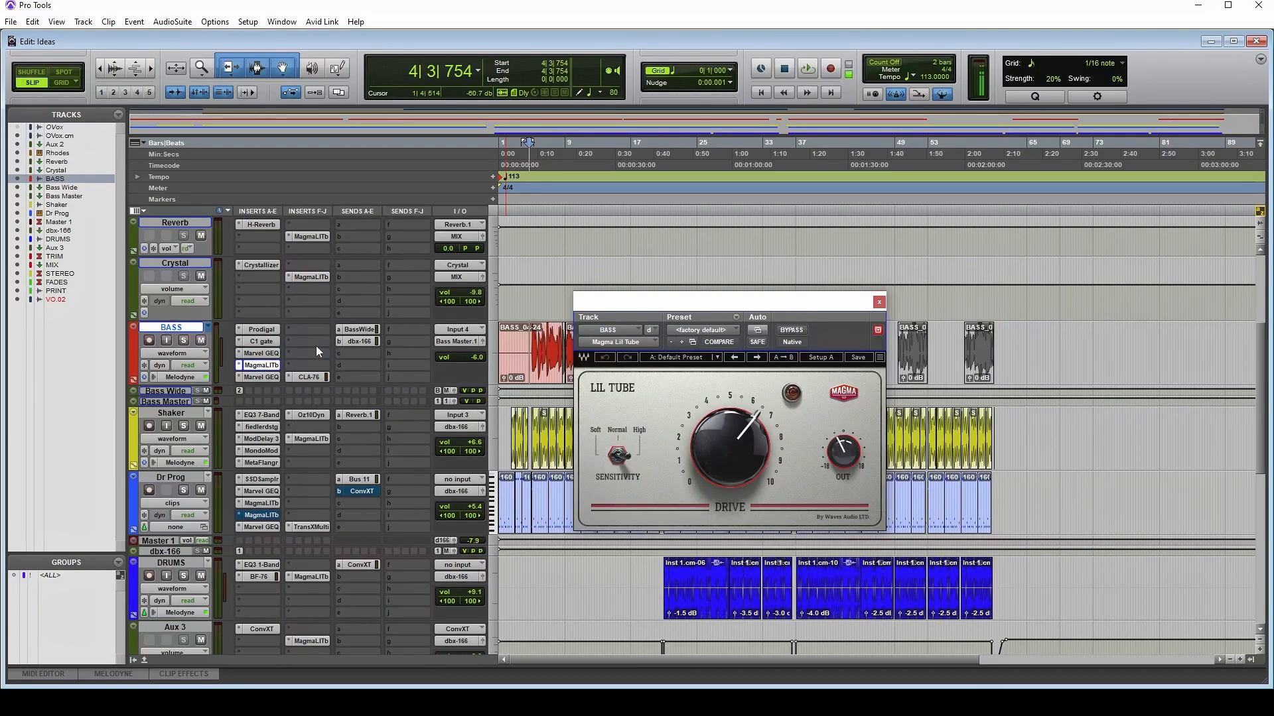
{"action": "left_click_drag", "start_coordinate": [696, 306], "coordinate": [773, 296]}
Step: Select the second BASS clip and play it with the full mix, comparing the BASS Lil Tube bypassed and active
{"action": "left_click", "coordinate": [580, 366]}
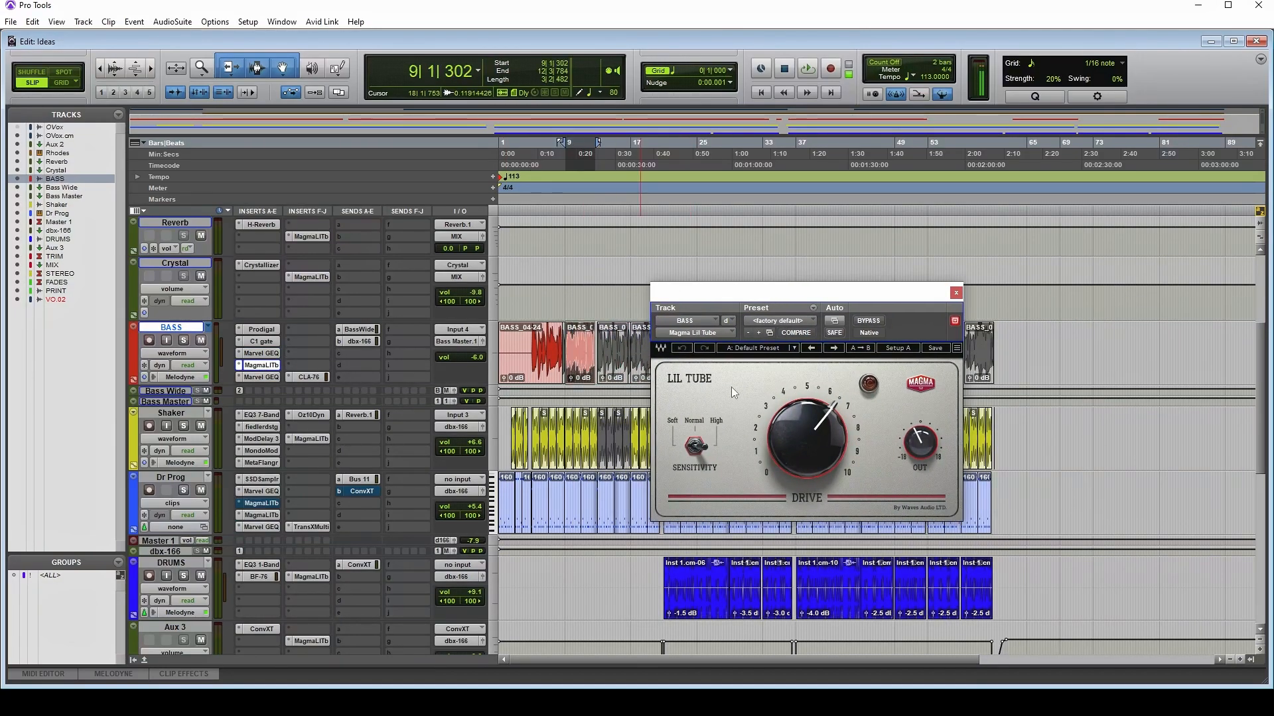
{"action": "left_click", "coordinate": [865, 323]}
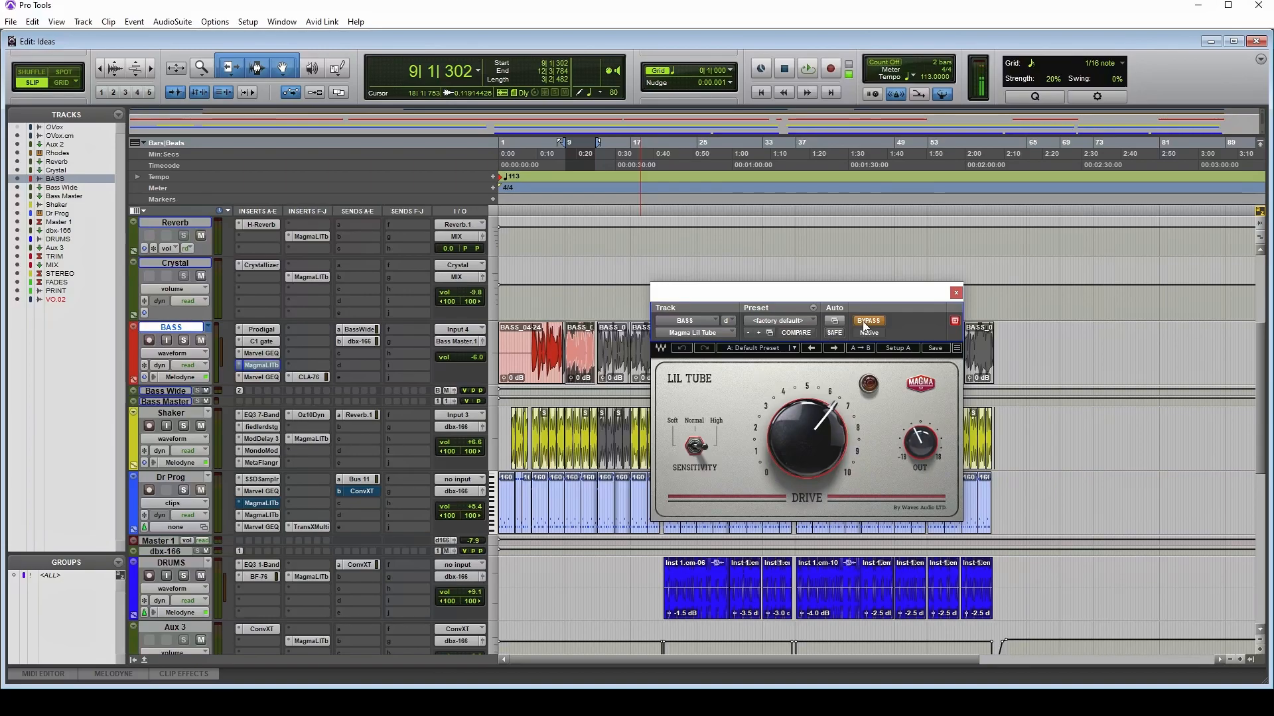
{"action": "key", "text": "space"}
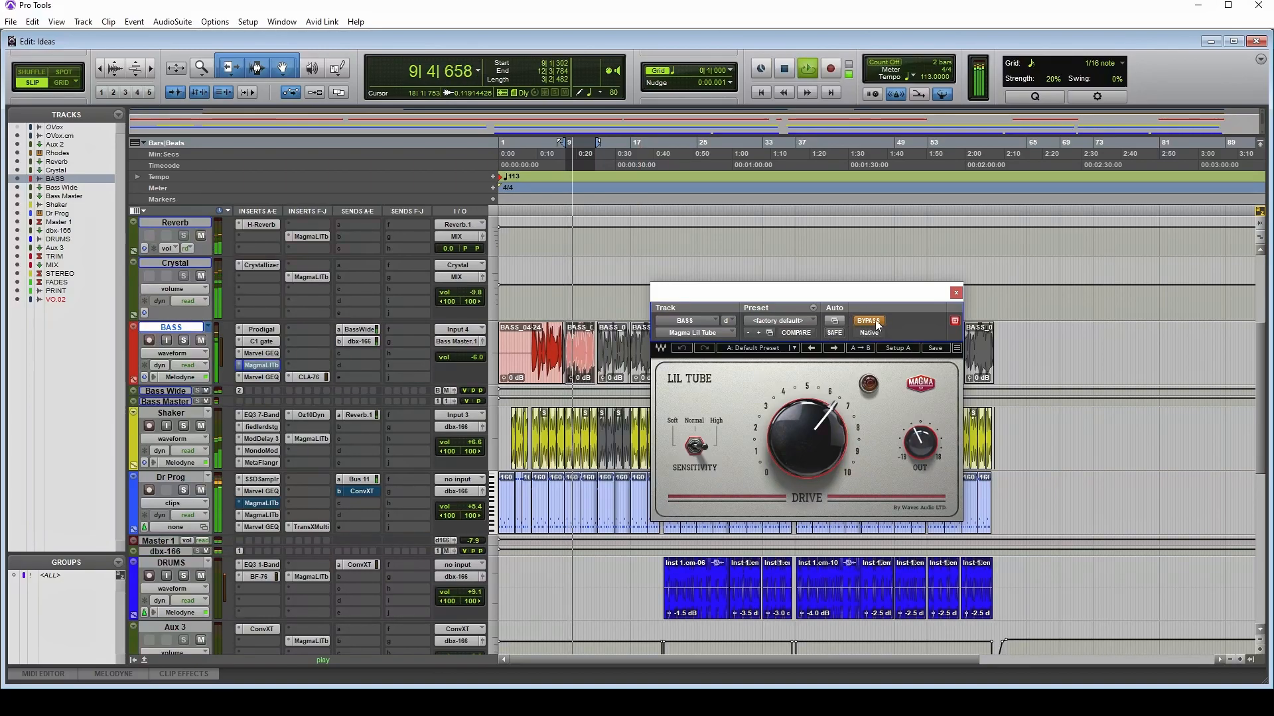
{"action": "left_click", "coordinate": [874, 323]}
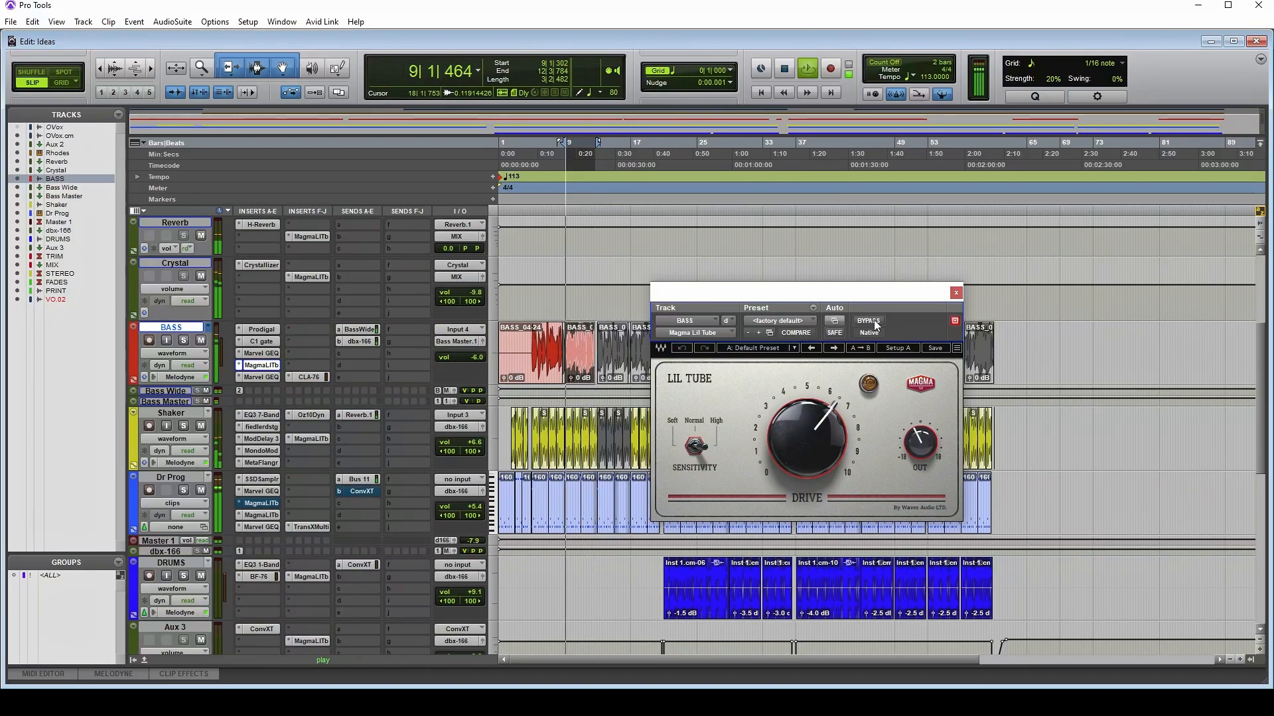
{"action": "left_click", "coordinate": [874, 323]}
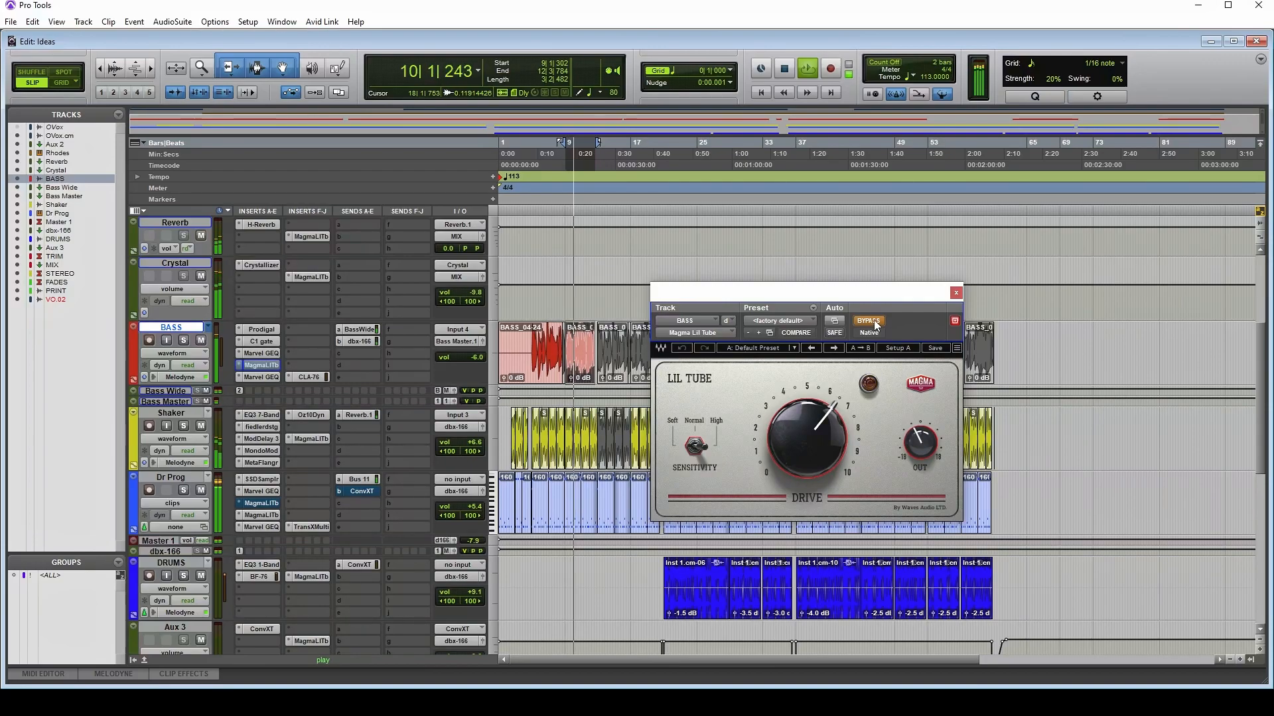
{"action": "left_click", "coordinate": [874, 323]}
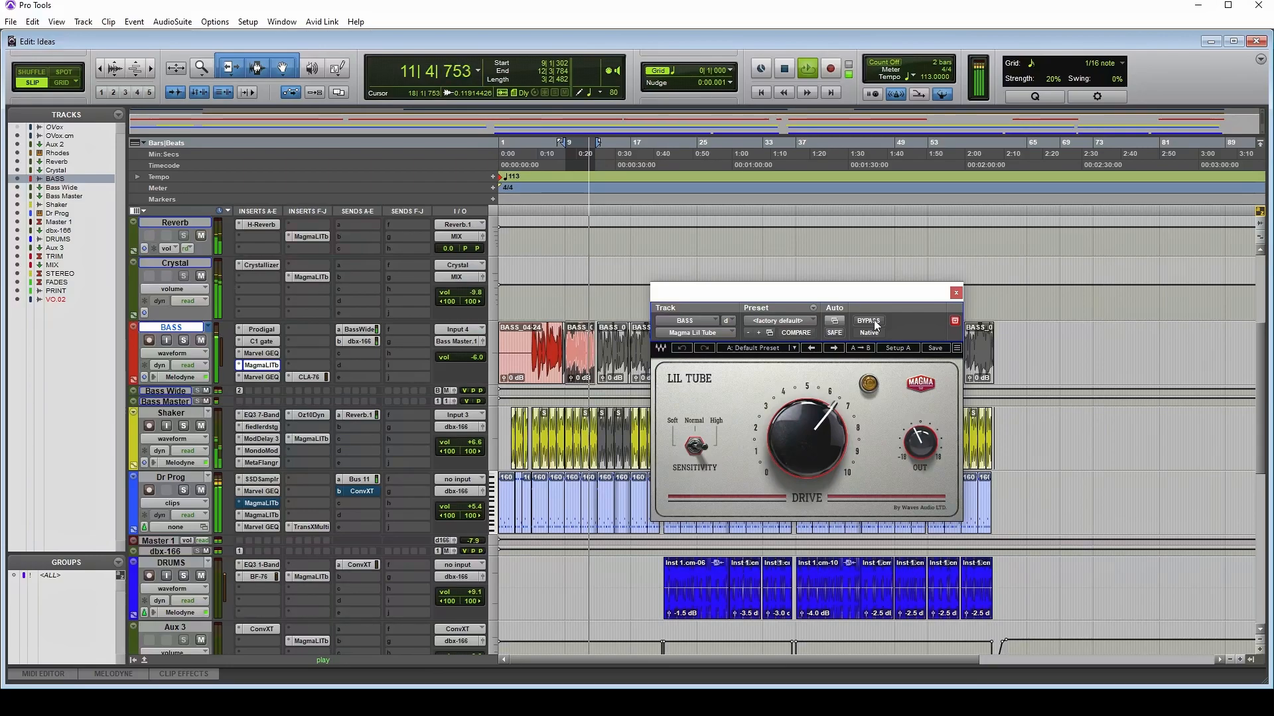
{"action": "key", "text": "space"}
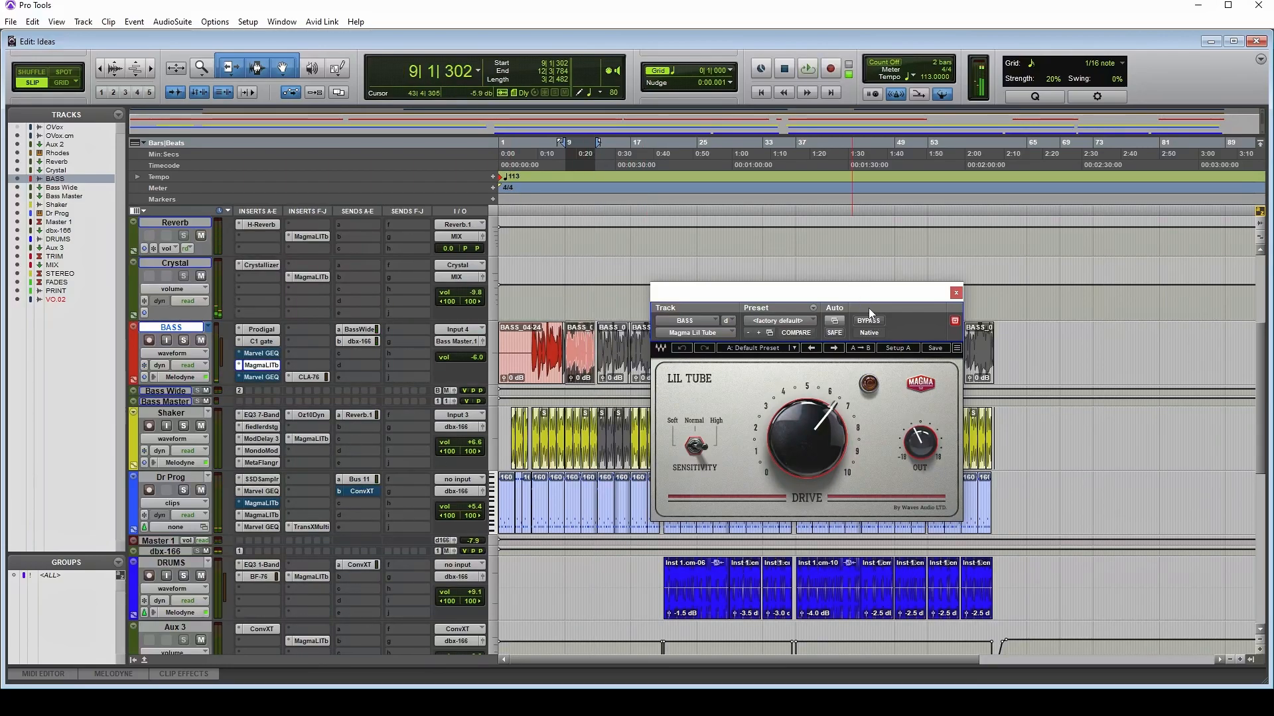
Step: Solo the BASS track and compare its sound with both Marvel GEQ inserts active and bypassed
{"action": "key", "text": "space"}
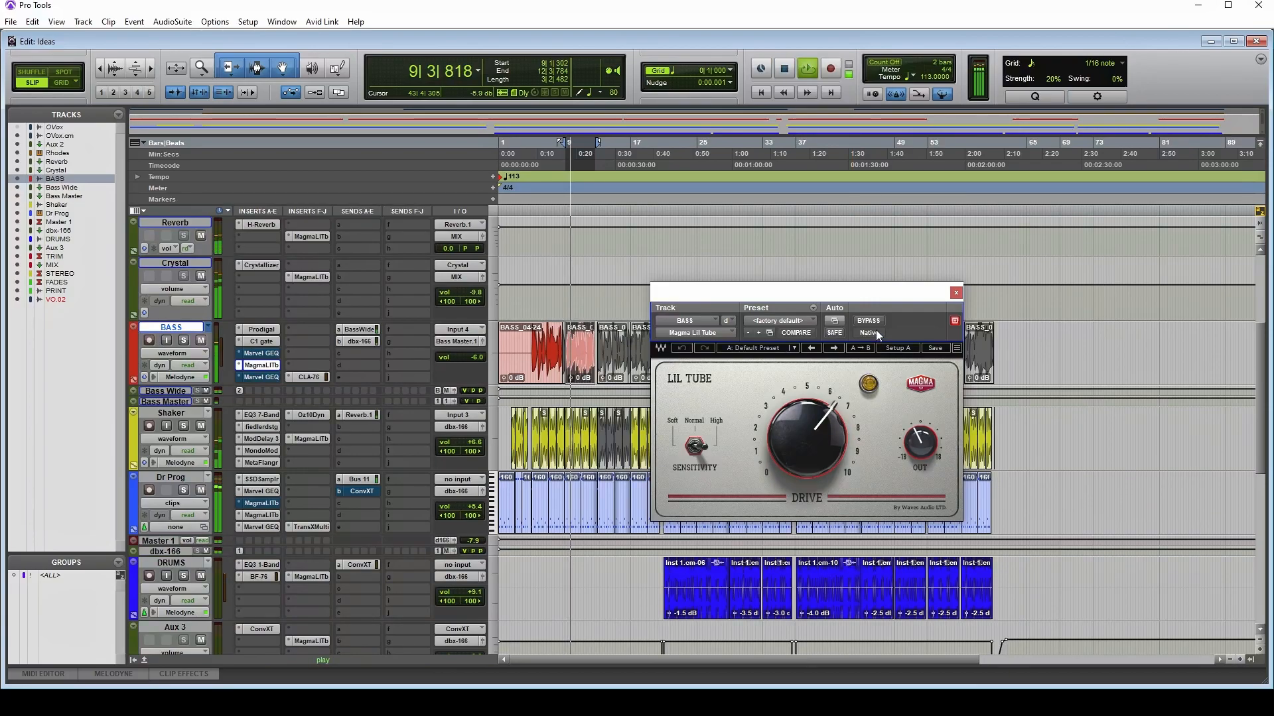
{"action": "left_click", "coordinate": [184, 341]}
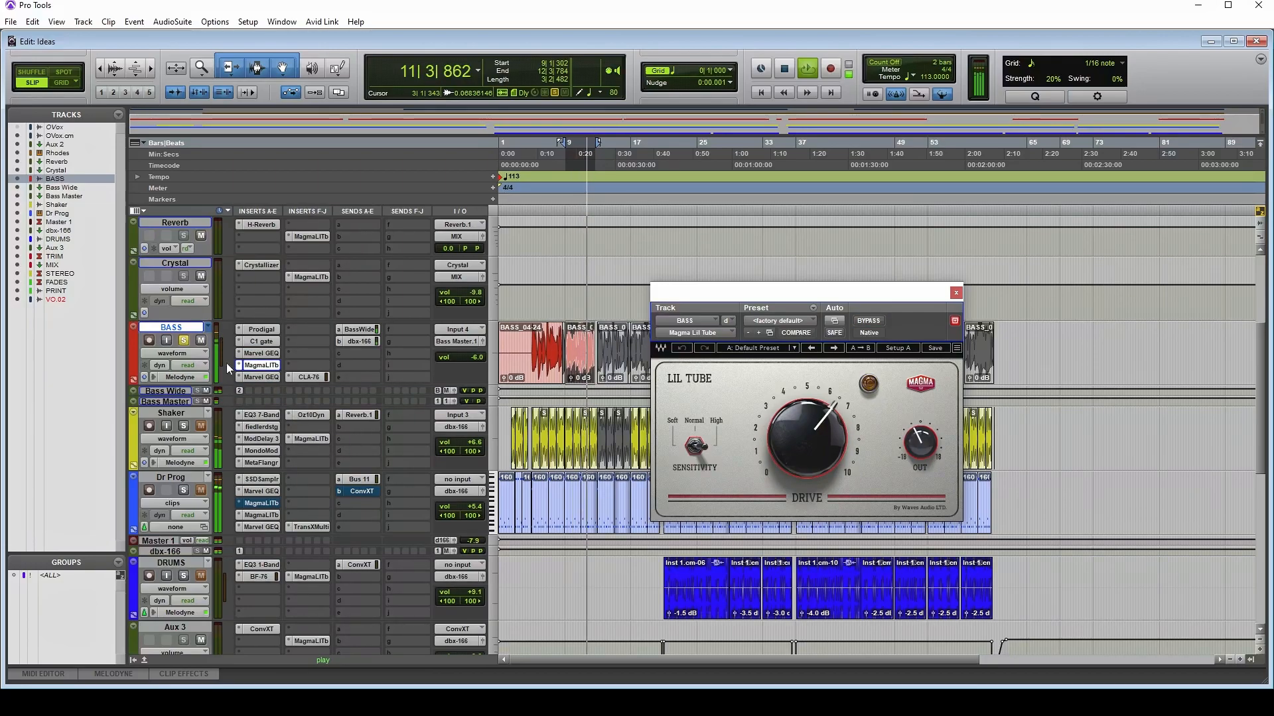
{"action": "key", "text": "space"}
{"action": "left_click", "coordinate": [260, 377], "text": "ctrl"}
{"action": "left_click", "coordinate": [261, 354], "text": "ctrl"}
{"action": "key", "text": "space"}
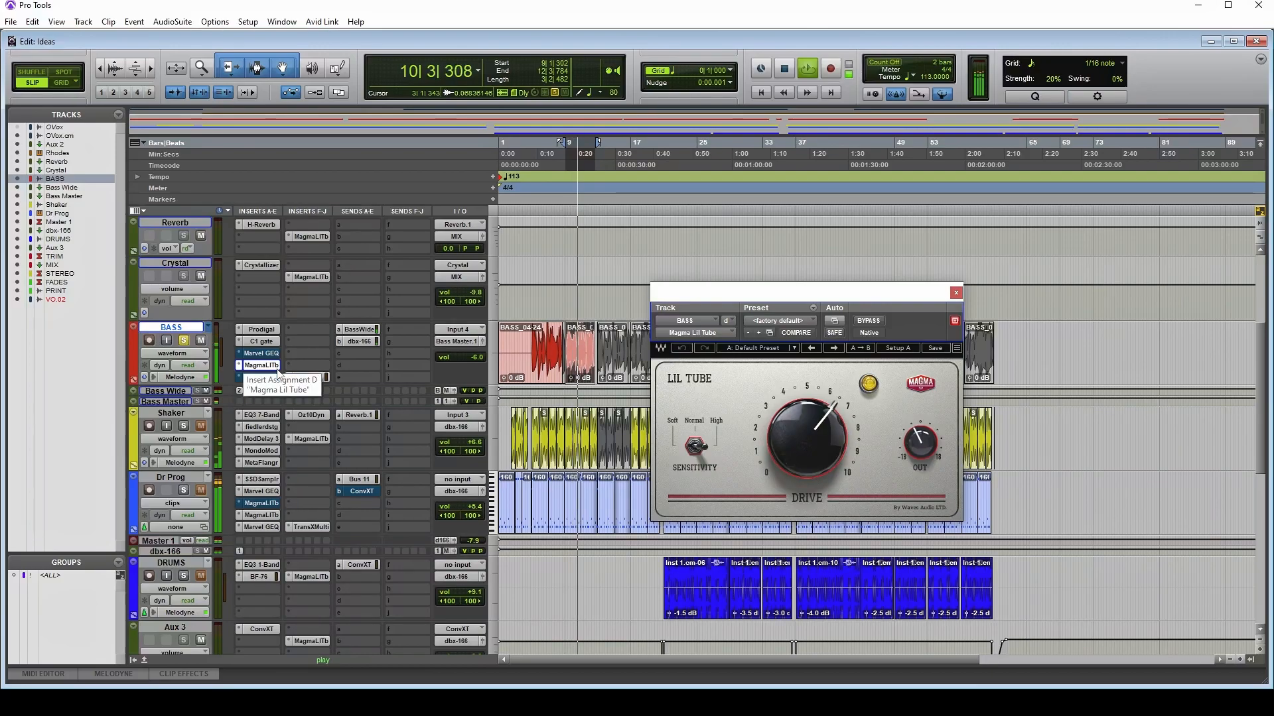
{"action": "key", "text": "space"}
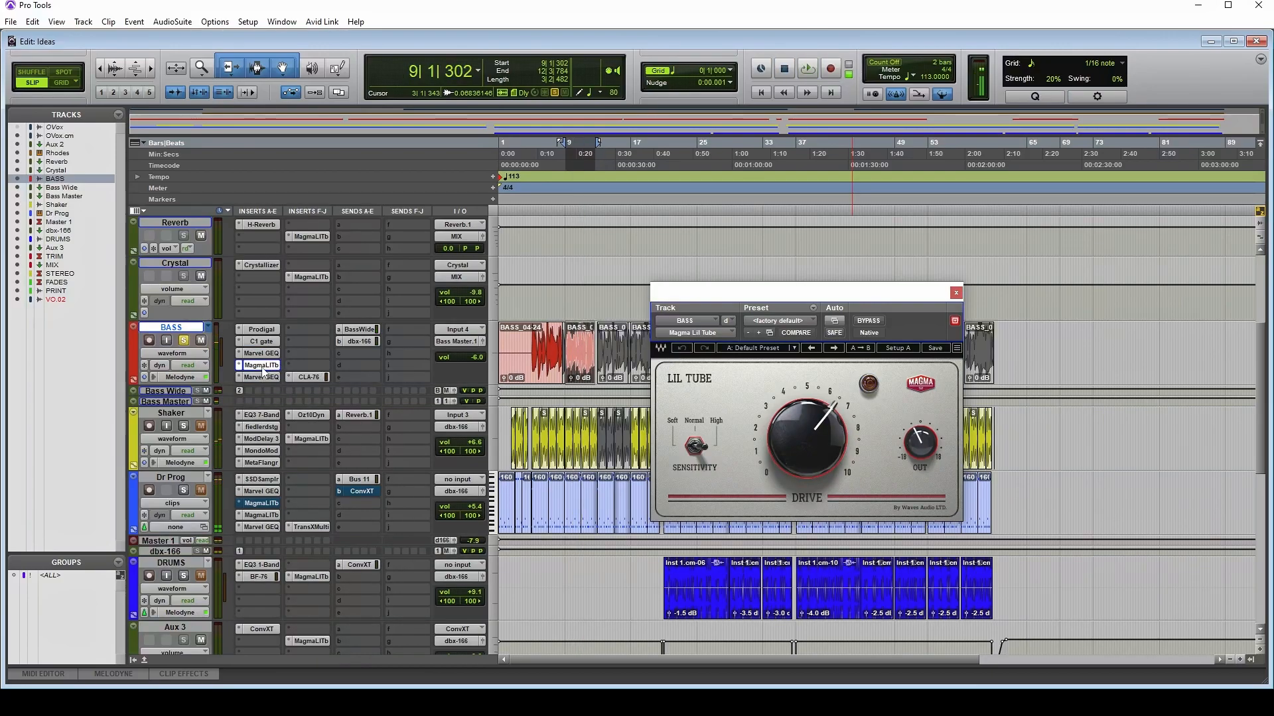
Step: Move the BASS Lil Tube into the second insert bank with a flat Marvel GEQ before it, and open that equalizer
{"action": "left_click_drag", "start_coordinate": [264, 379], "coordinate": [314, 335]}
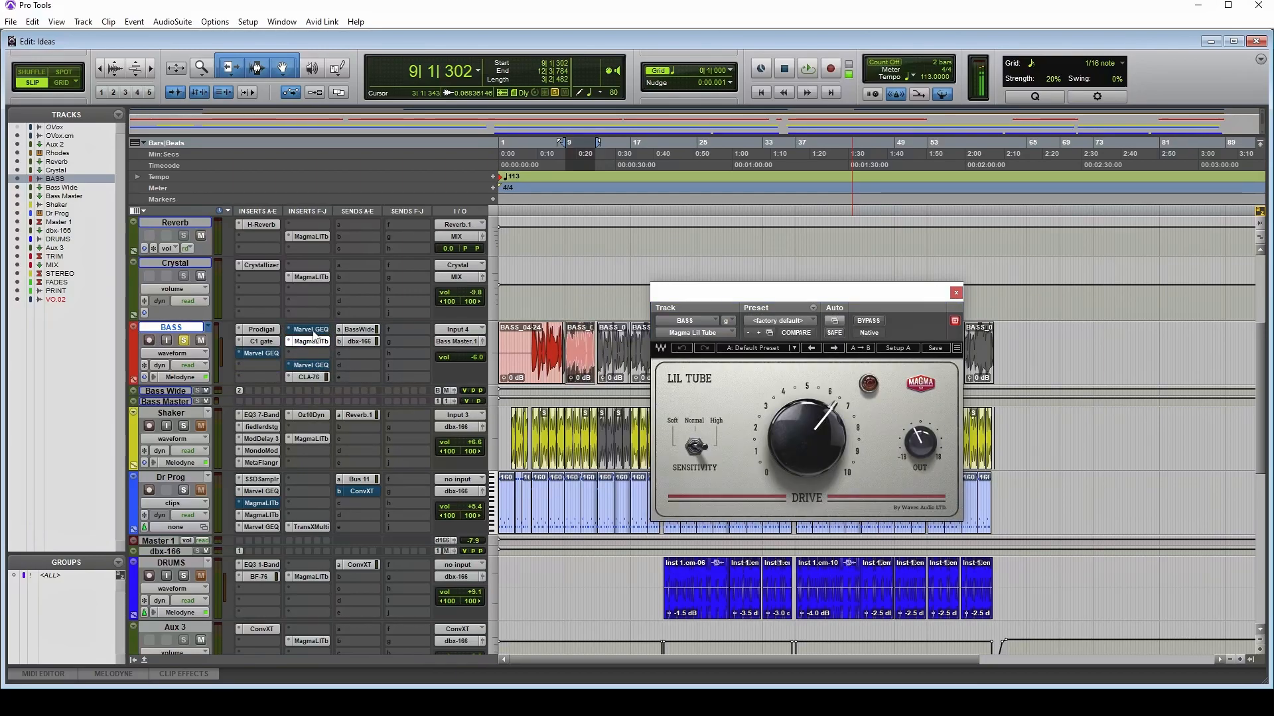
{"action": "left_click", "coordinate": [313, 331]}
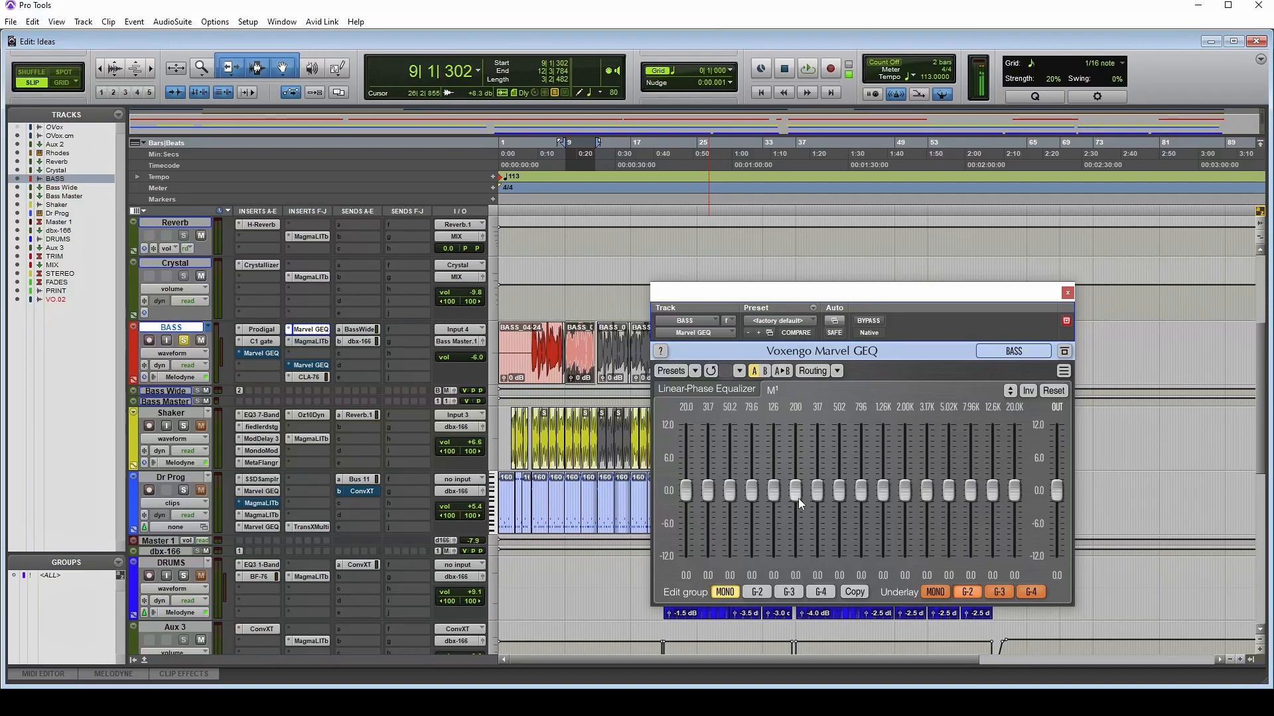
Step: Play the soloed BASS while raising the flat Marvel GEQ's 200 Hz band to 12.0 and its 126 Hz band to 9.3
{"action": "key", "text": "space"}
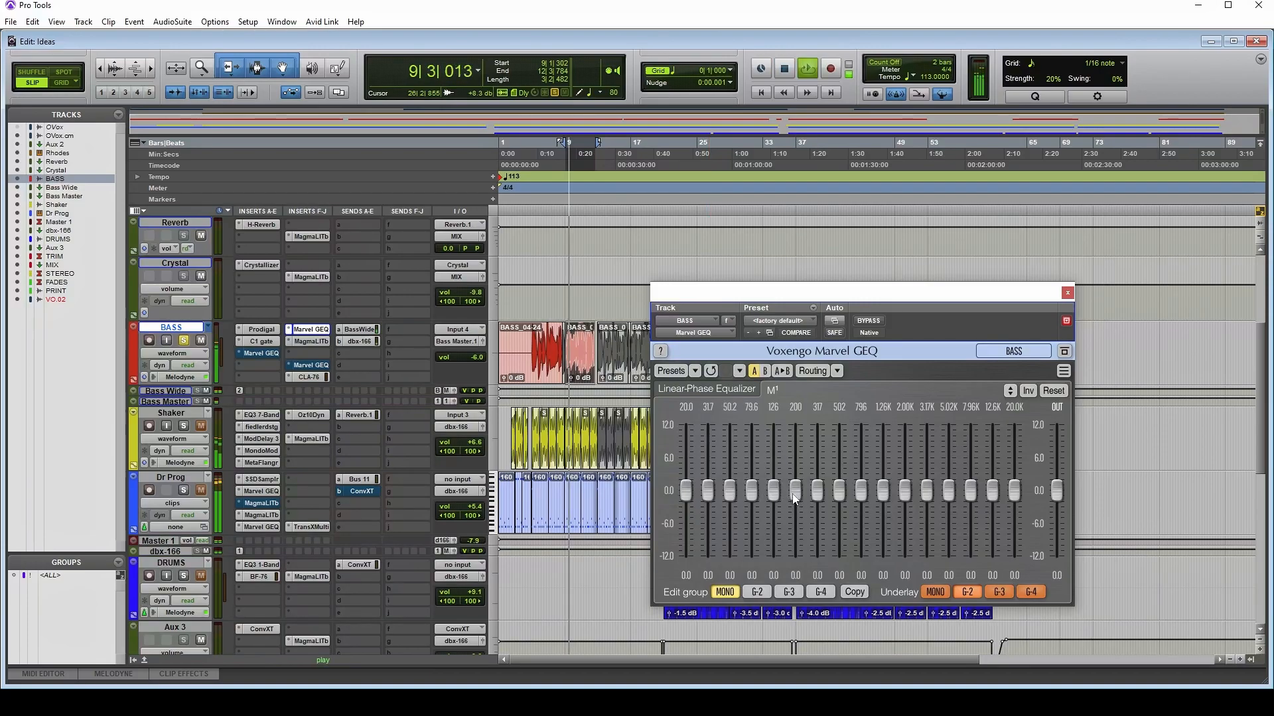
{"action": "left_click_drag", "start_coordinate": [794, 494], "coordinate": [795, 430]}
{"action": "left_click_drag", "start_coordinate": [773, 491], "coordinate": [776, 436]}
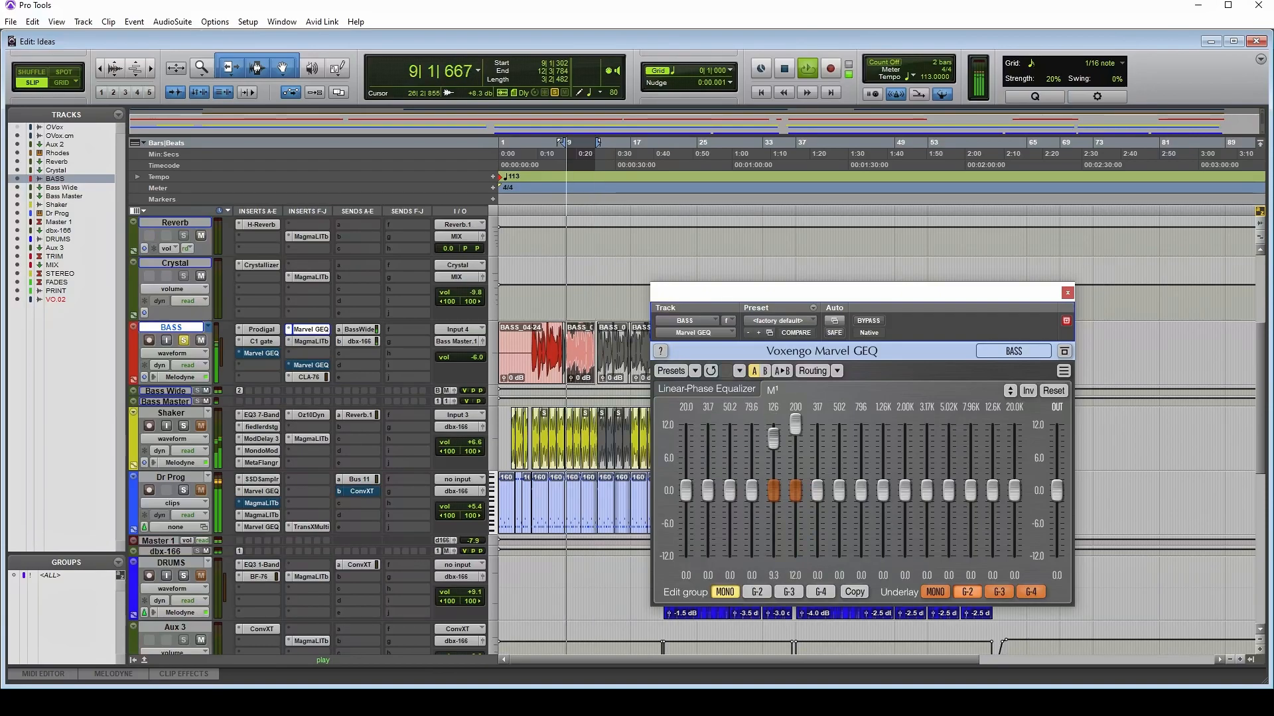
Step: Reset the 126 Hz and 200 Hz bands to 0.0 and raise the 317 Hz band to 12.0
{"action": "double_click", "coordinate": [773, 440]}
{"action": "double_click", "coordinate": [797, 423]}
{"action": "left_click_drag", "start_coordinate": [820, 491], "coordinate": [821, 426]}
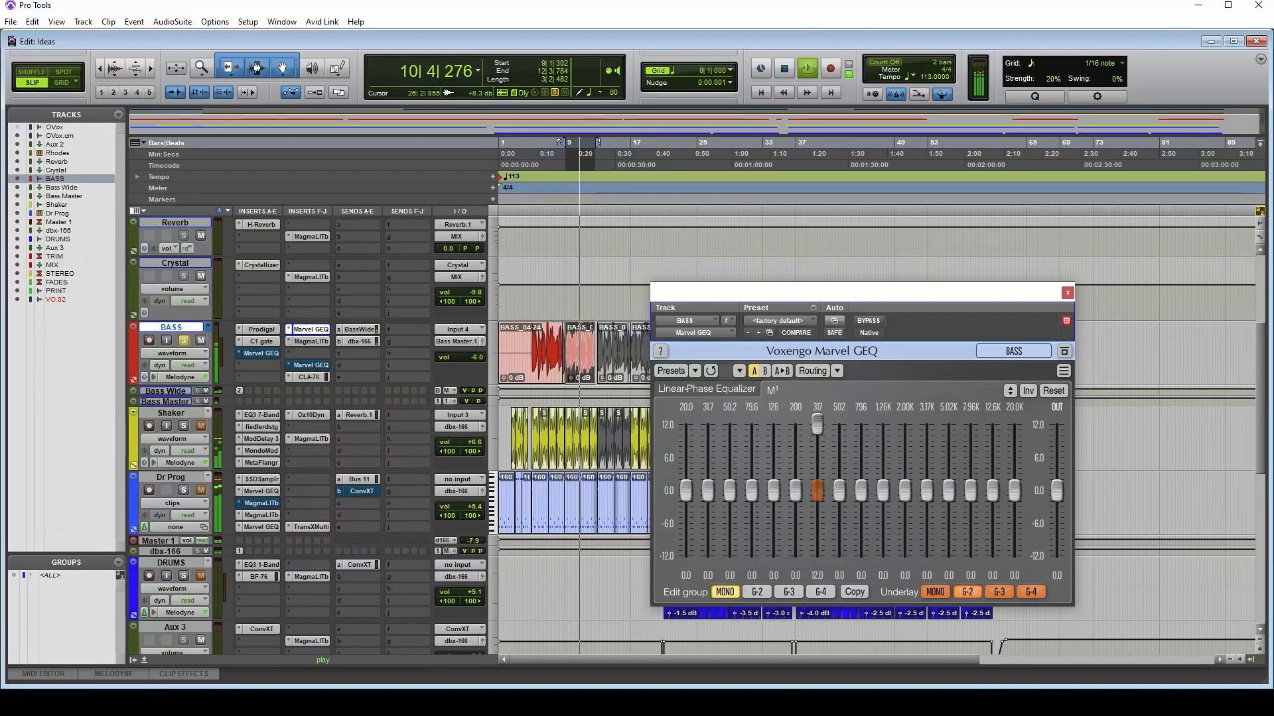
Step: Reset the 317 Hz band, audition the 502 Hz and 79.6 Hz bands one at a time at 12.0, reset both, and stop playback
{"action": "double_click", "coordinate": [818, 425]}
{"action": "left_click_drag", "start_coordinate": [839, 491], "coordinate": [839, 431]}
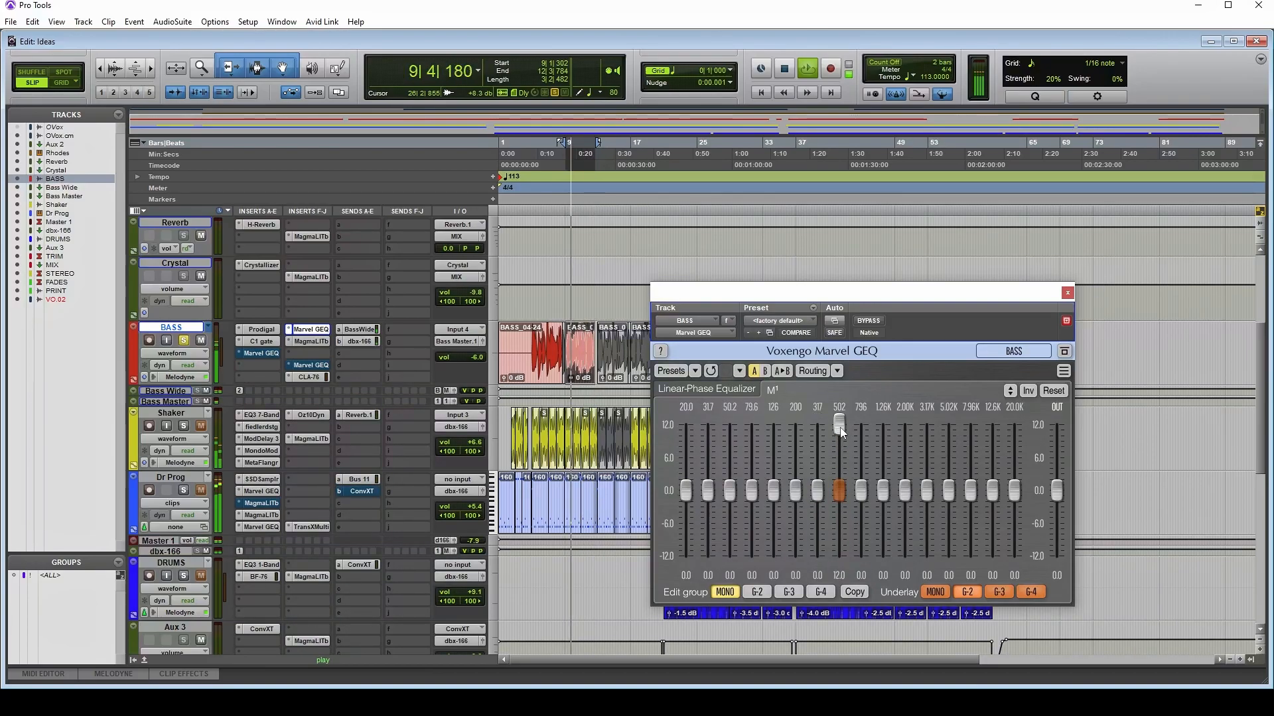
{"action": "double_click", "coordinate": [840, 425]}
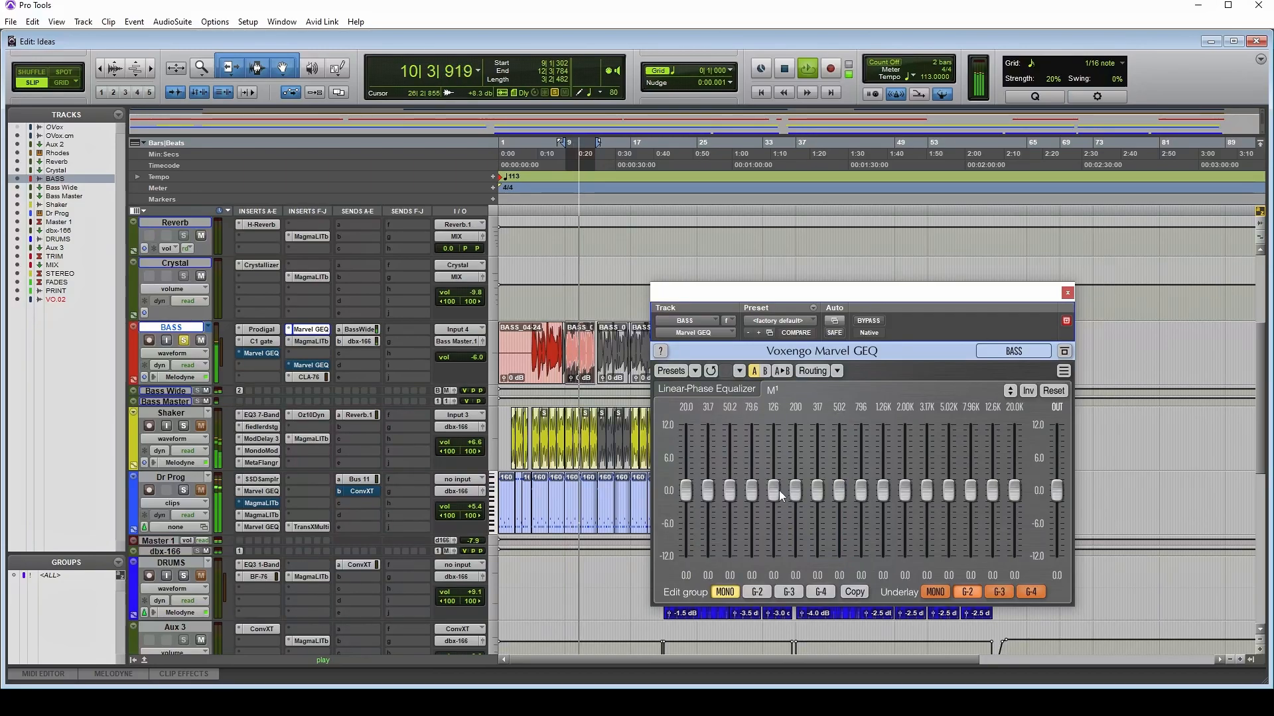
{"action": "left_click_drag", "start_coordinate": [753, 490], "coordinate": [753, 427]}
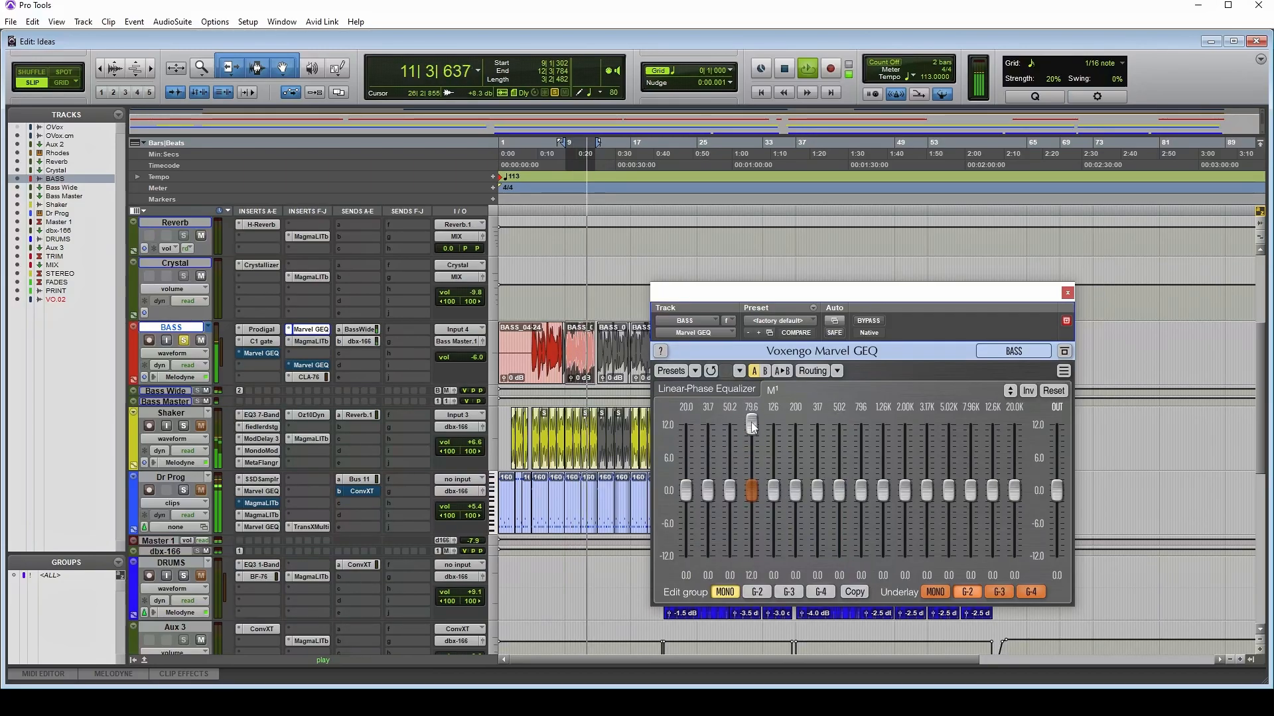
{"action": "double_click", "coordinate": [751, 424]}
{"action": "key", "text": "space"}
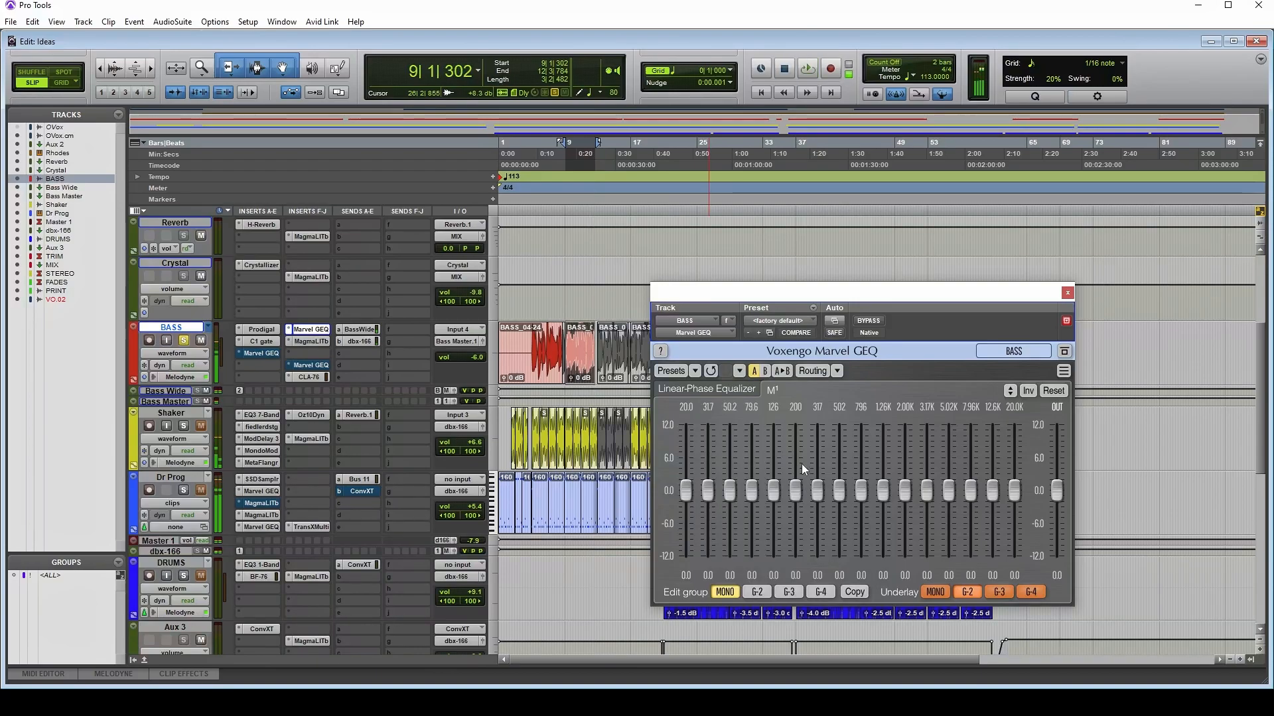
Step: Play the soloed BASS with the 200 Hz band and the 317 Hz band separately boosted to 12.0, resetting each one
{"action": "left_click_drag", "start_coordinate": [796, 491], "coordinate": [804, 456]}
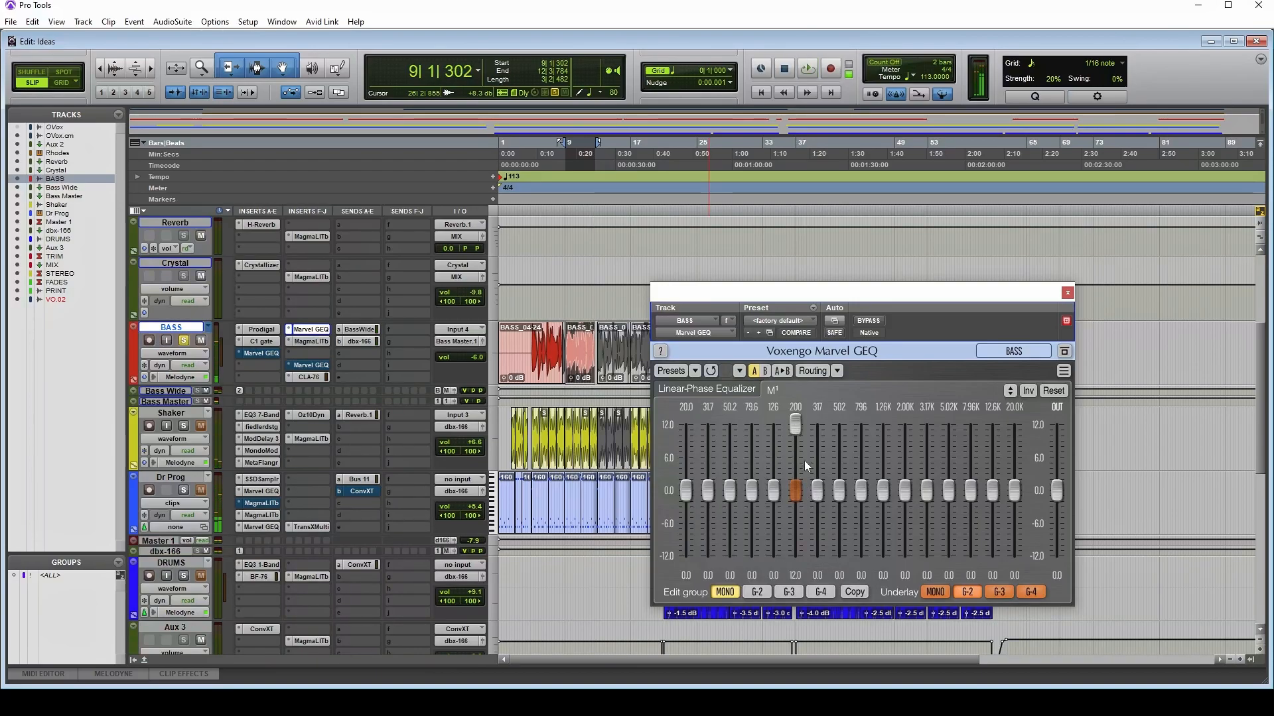
{"action": "key", "text": "space"}
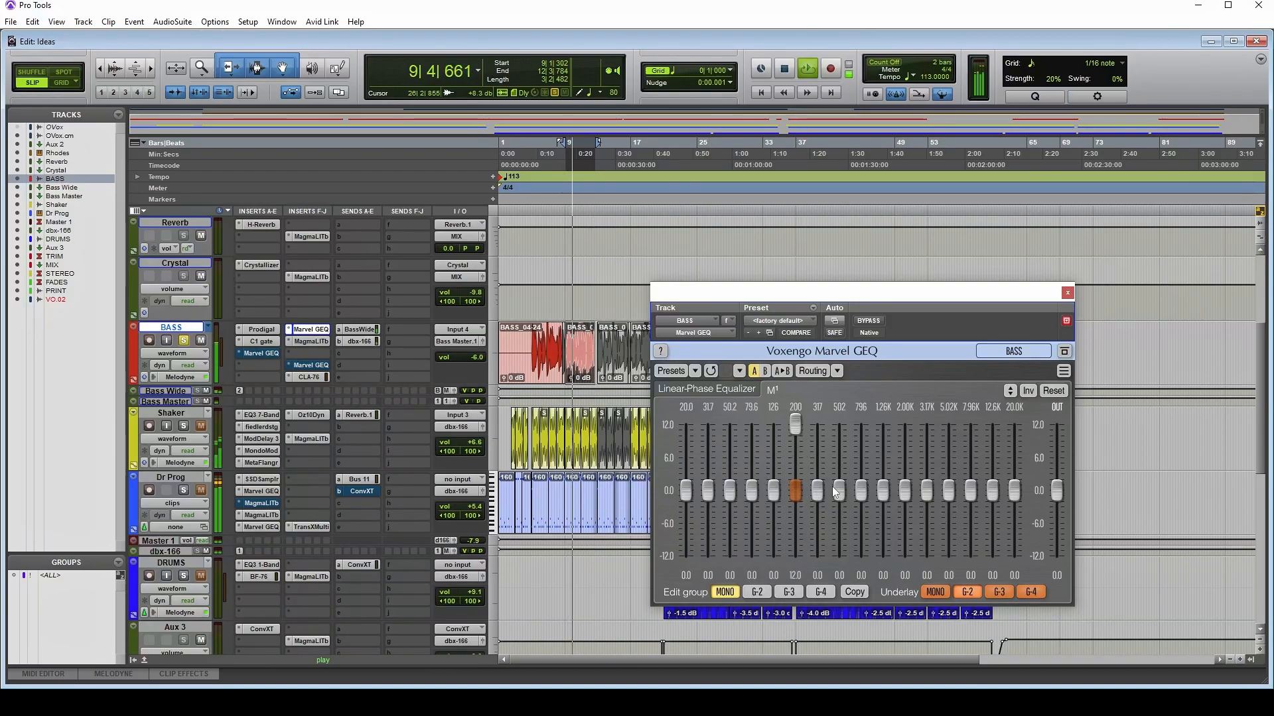
{"action": "key", "text": "space"}
{"action": "double_click", "coordinate": [796, 426]}
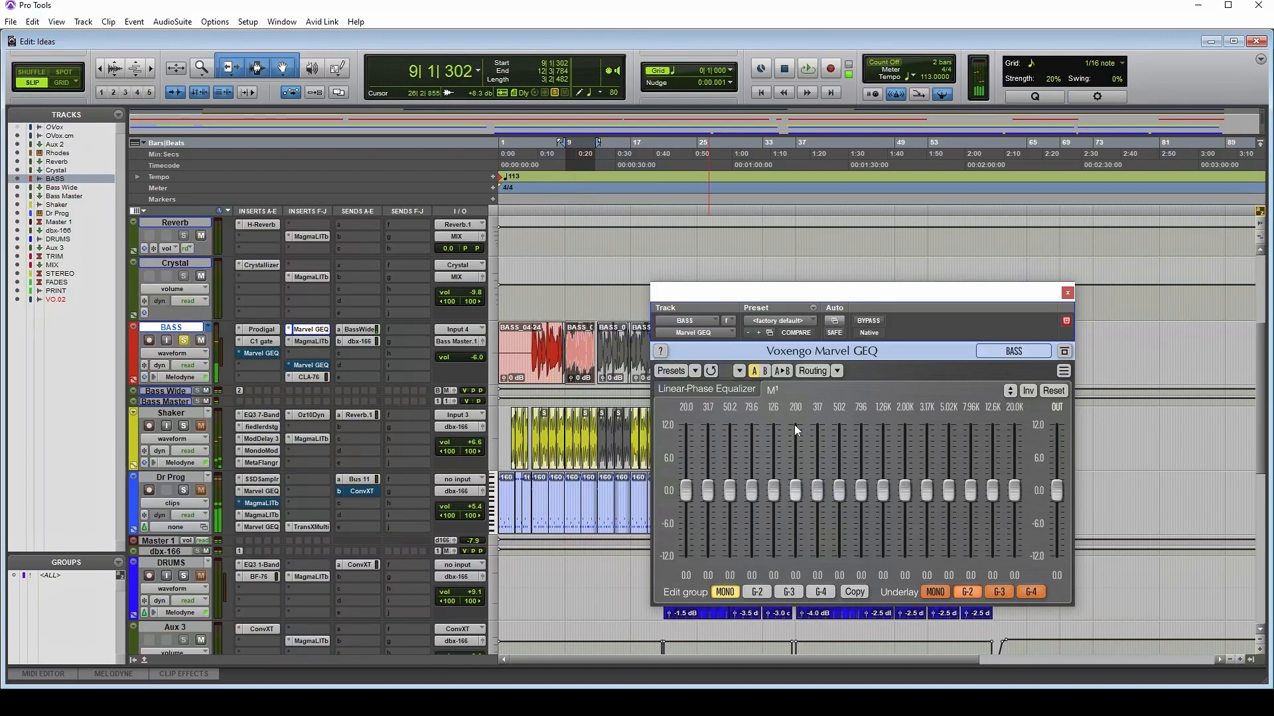
{"action": "left_click_drag", "start_coordinate": [819, 490], "coordinate": [818, 422]}
{"action": "key", "text": "space"}
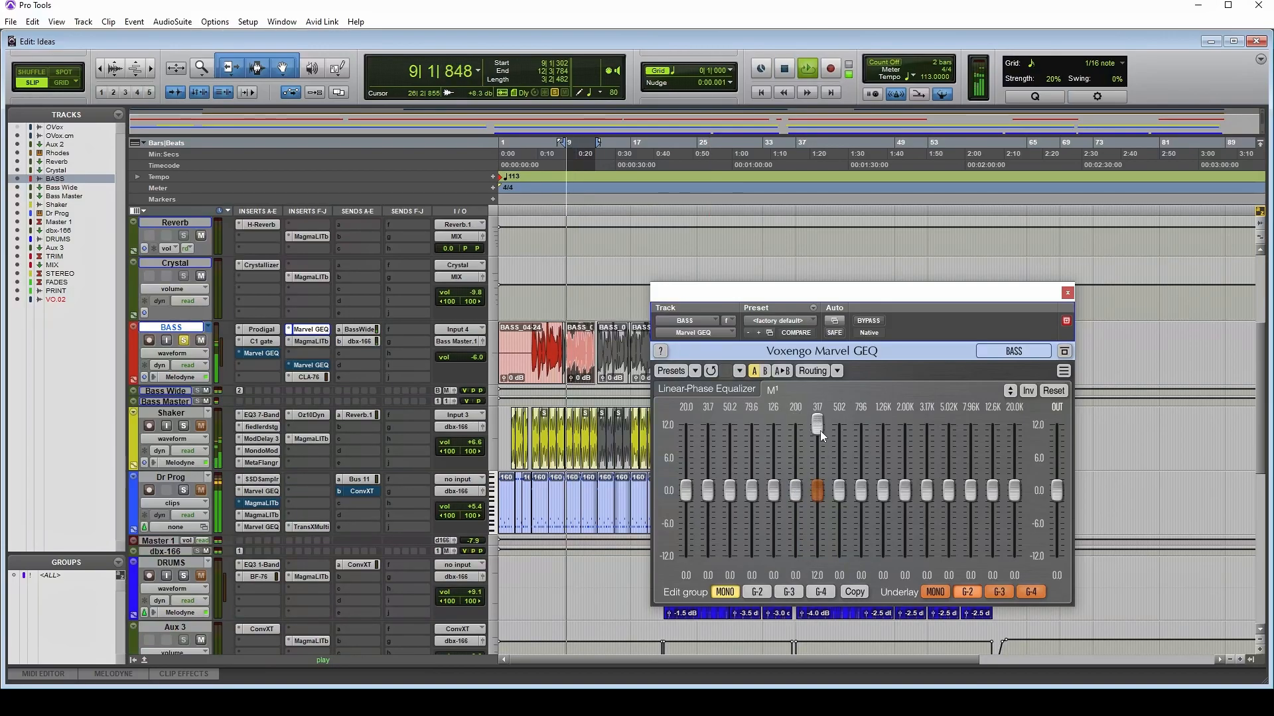
{"action": "key", "text": "space"}
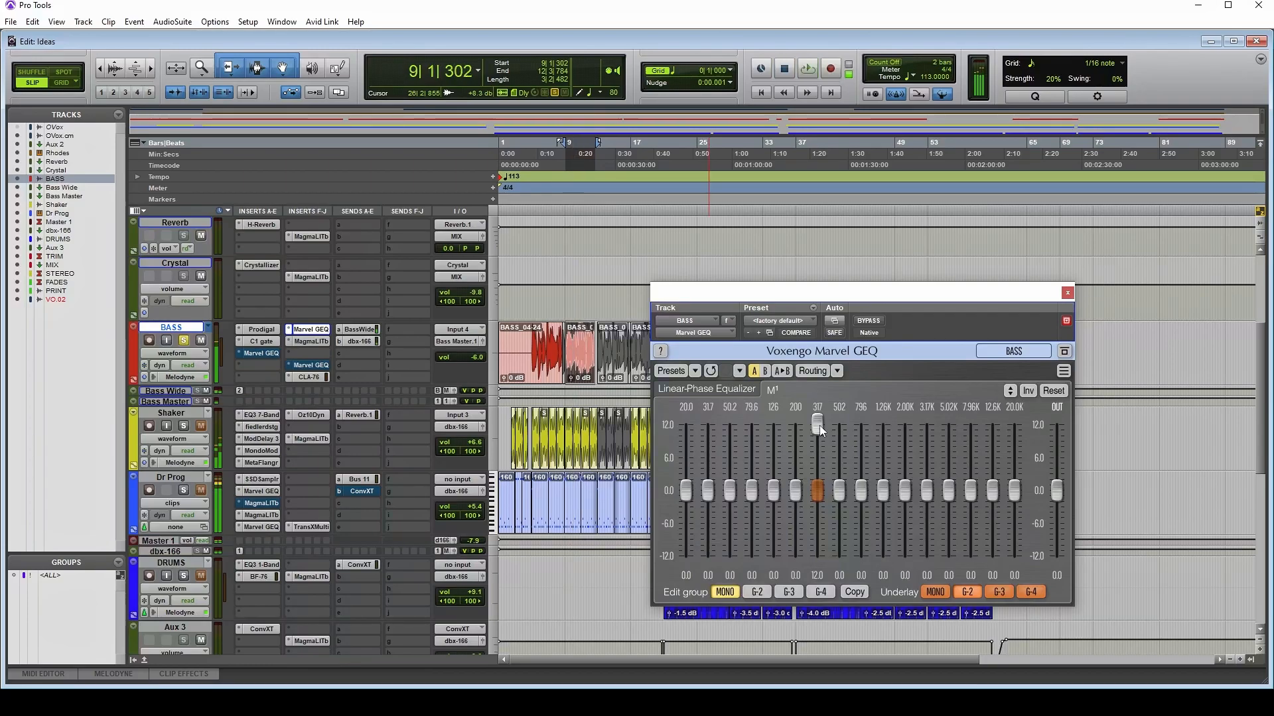
{"action": "double_click", "coordinate": [820, 426]}
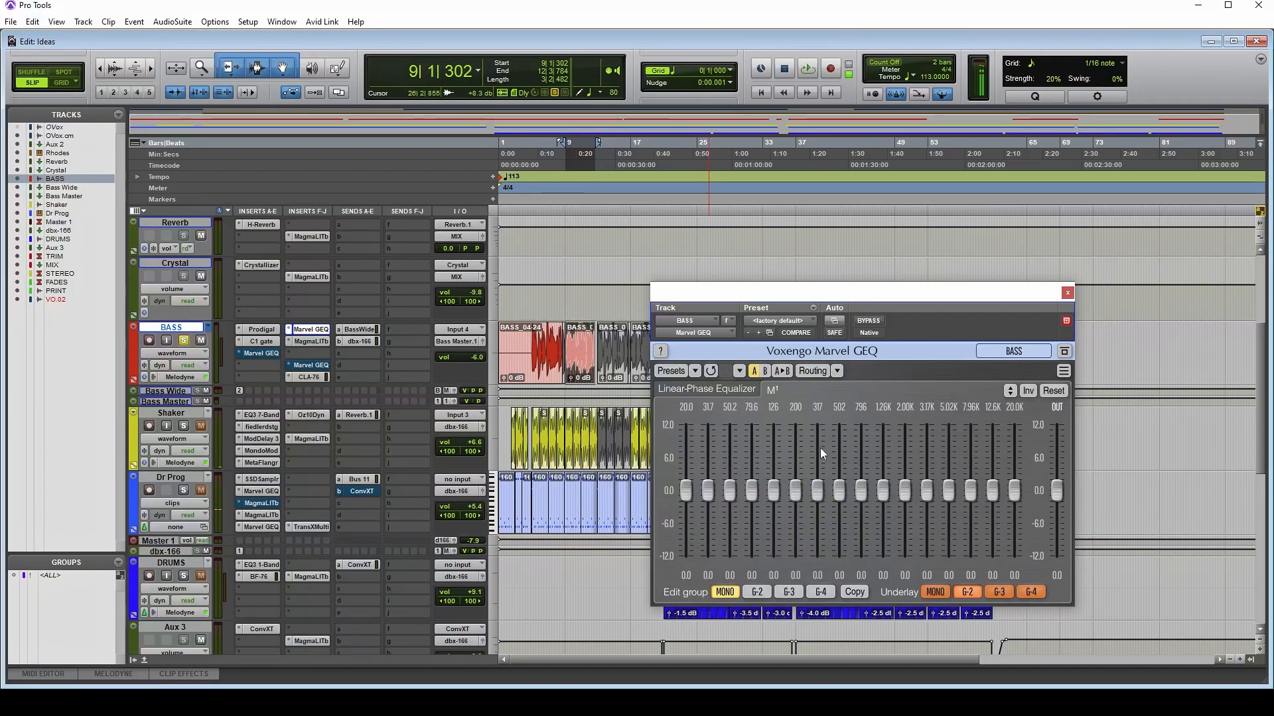
Step: Play BASS with the 796 Hz band and the 1.26 kHz band separately boosted to 12.0, resetting each one
{"action": "mouse_move", "coordinate": [818, 492]}
{"action": "left_mouse_down"}
{"action": "mouse_move", "coordinate": [817, 423]}
{"action": "mouse_move", "coordinate": [818, 492]}
{"action": "mouse_move", "coordinate": [862, 427]}
{"action": "left_mouse_up"}
{"action": "key", "text": "space"}
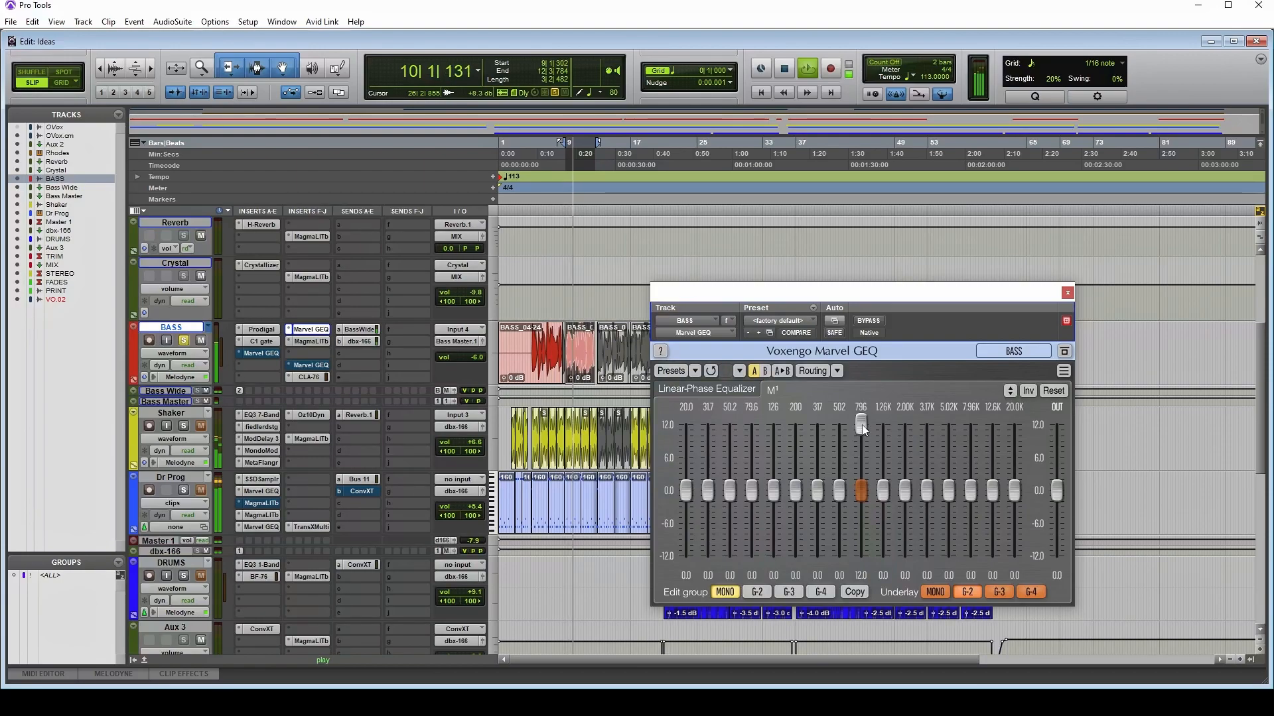
{"action": "key", "text": "space"}
{"action": "double_click", "coordinate": [861, 427]}
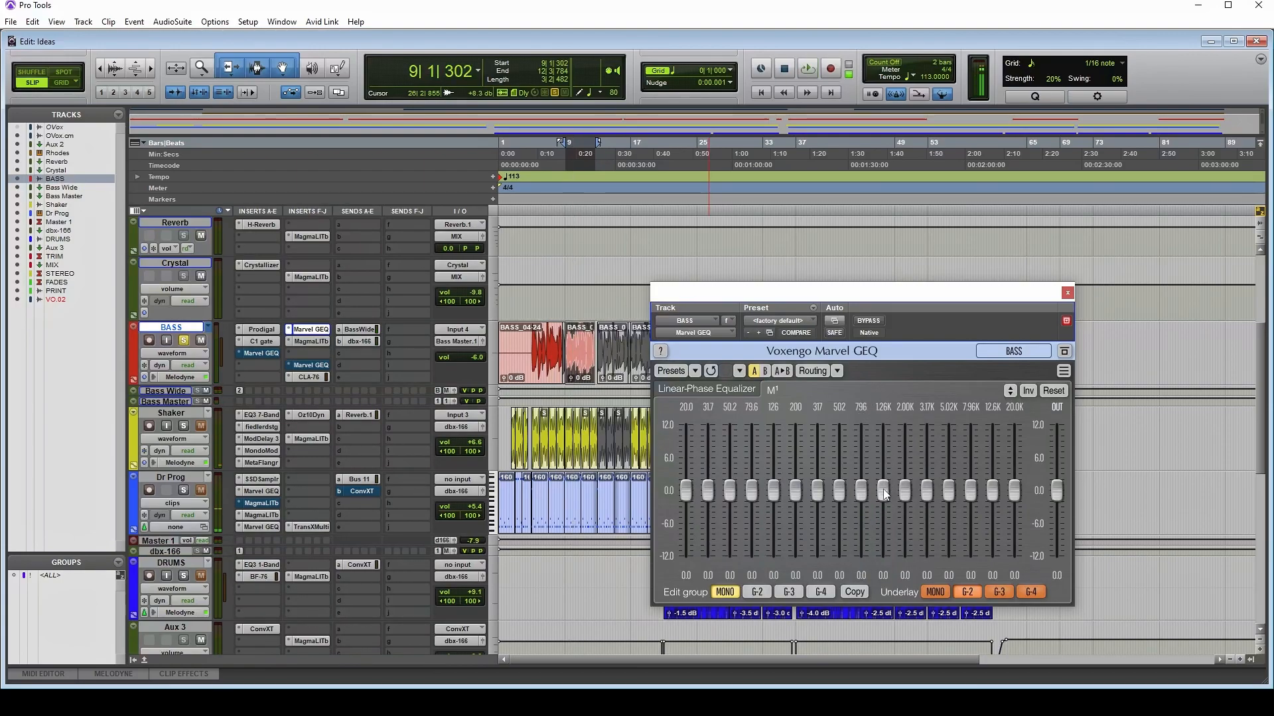
{"action": "left_click_drag", "start_coordinate": [883, 492], "coordinate": [884, 426]}
{"action": "key", "text": "space"}
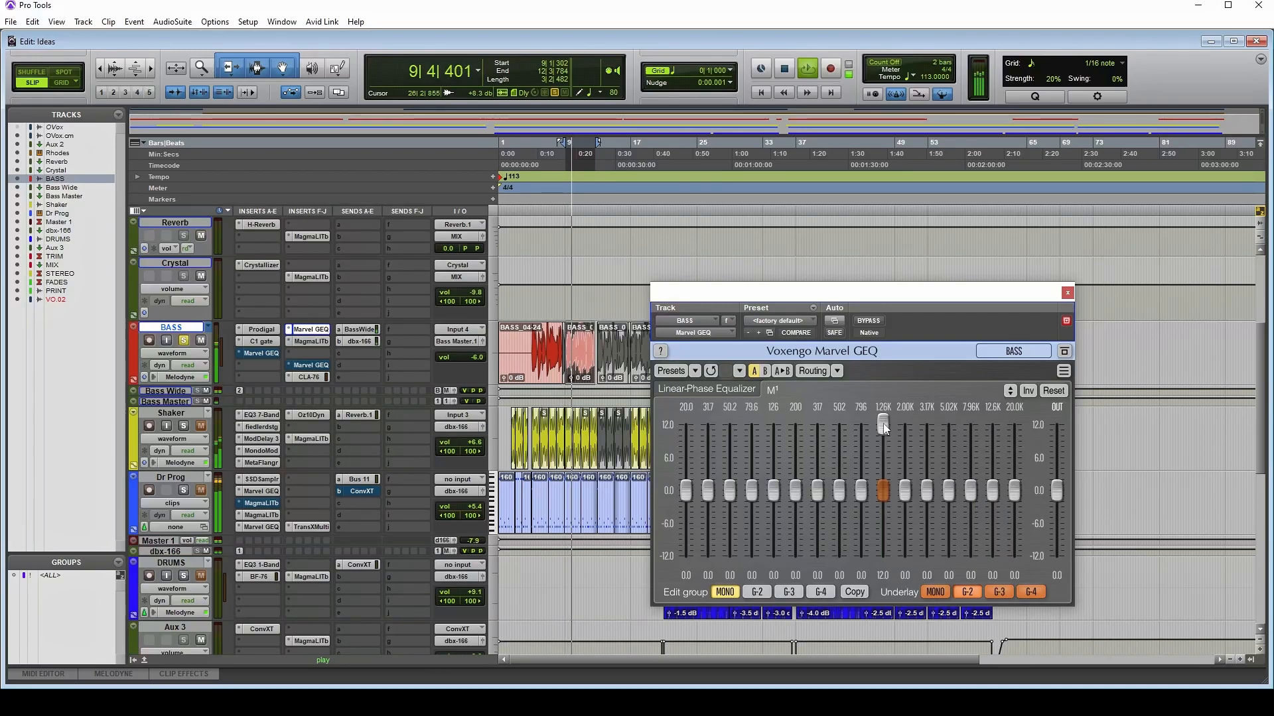
{"action": "key", "text": "space"}
{"action": "double_click", "coordinate": [883, 428]}
Step: Play BASS with the 2.00 kHz band and the 3.17 kHz band separately boosted to 12.0, resetting each one
{"action": "left_click_drag", "start_coordinate": [906, 492], "coordinate": [907, 426]}
{"action": "key", "text": "space"}
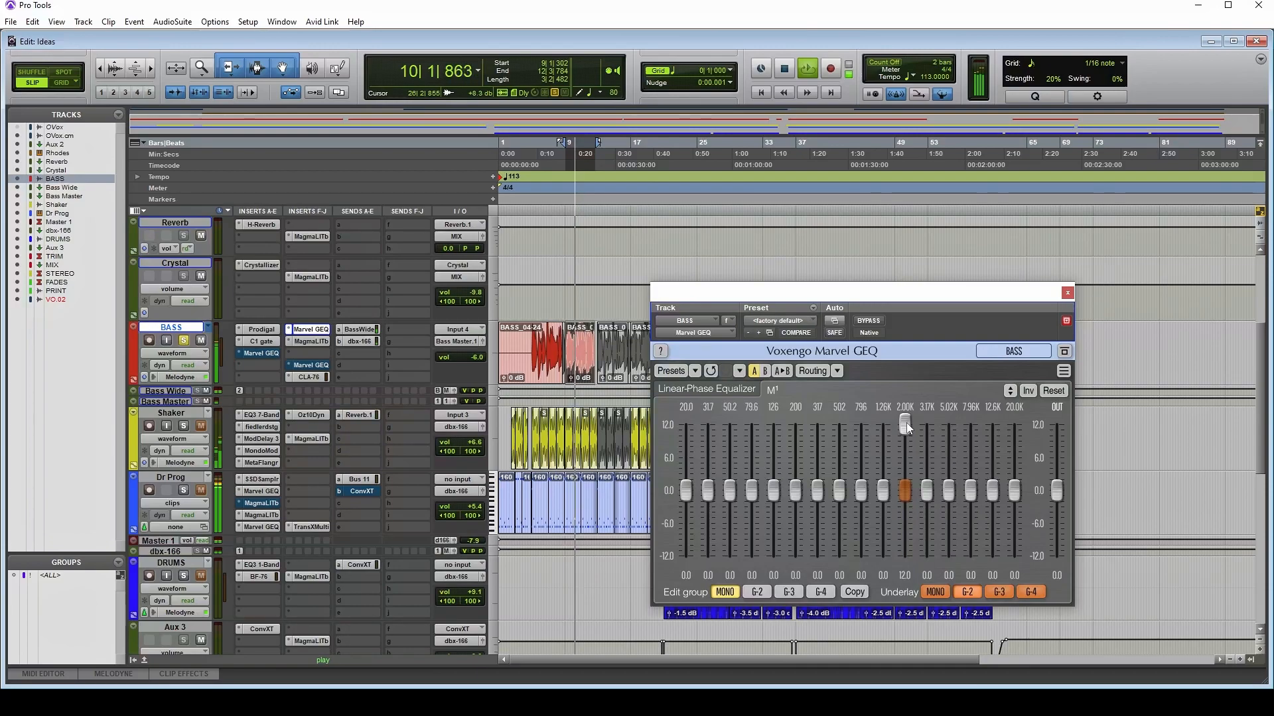
{"action": "key", "text": "space"}
{"action": "double_click", "coordinate": [906, 425]}
{"action": "left_click_drag", "start_coordinate": [927, 492], "coordinate": [928, 427]}
{"action": "key", "text": "space"}
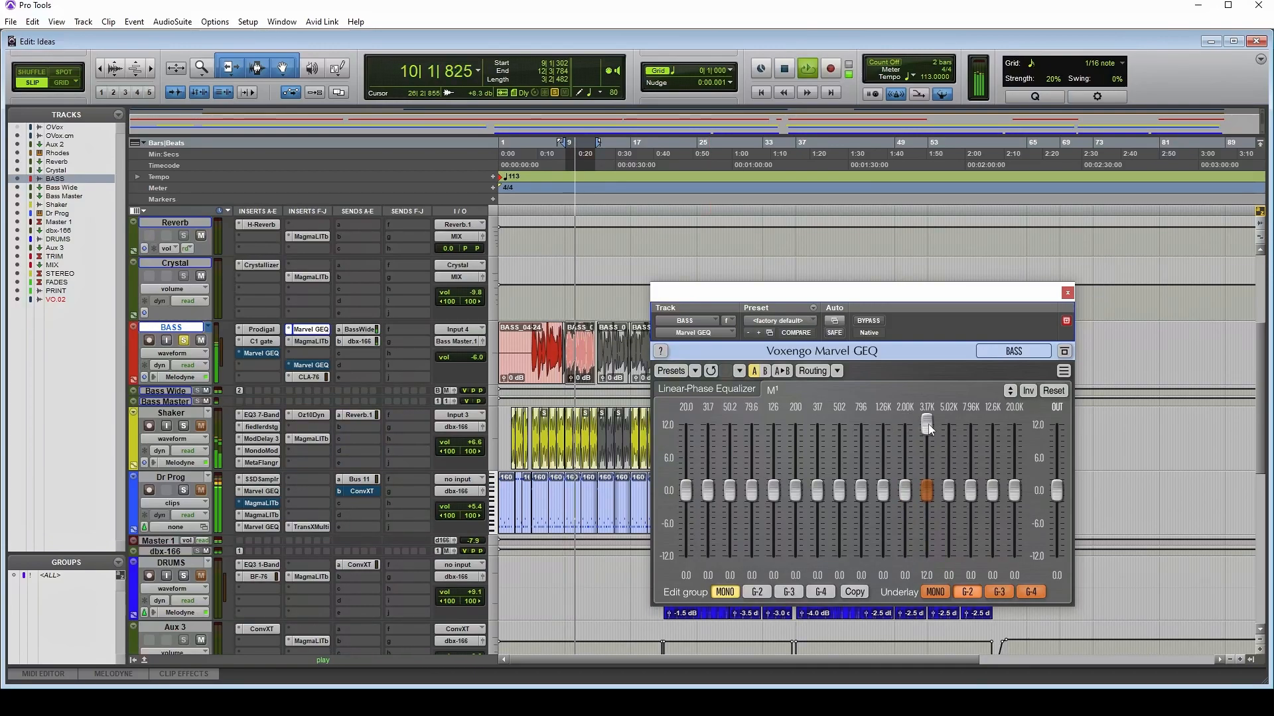
{"action": "key", "text": "space"}
{"action": "double_click", "coordinate": [927, 425]}
Step: Play BASS with the 5.02 kHz band and the 7.96 kHz band separately boosted to 12.0, reset each one, and stop playback
{"action": "left_click_drag", "start_coordinate": [949, 491], "coordinate": [950, 426]}
{"action": "key", "text": "space"}
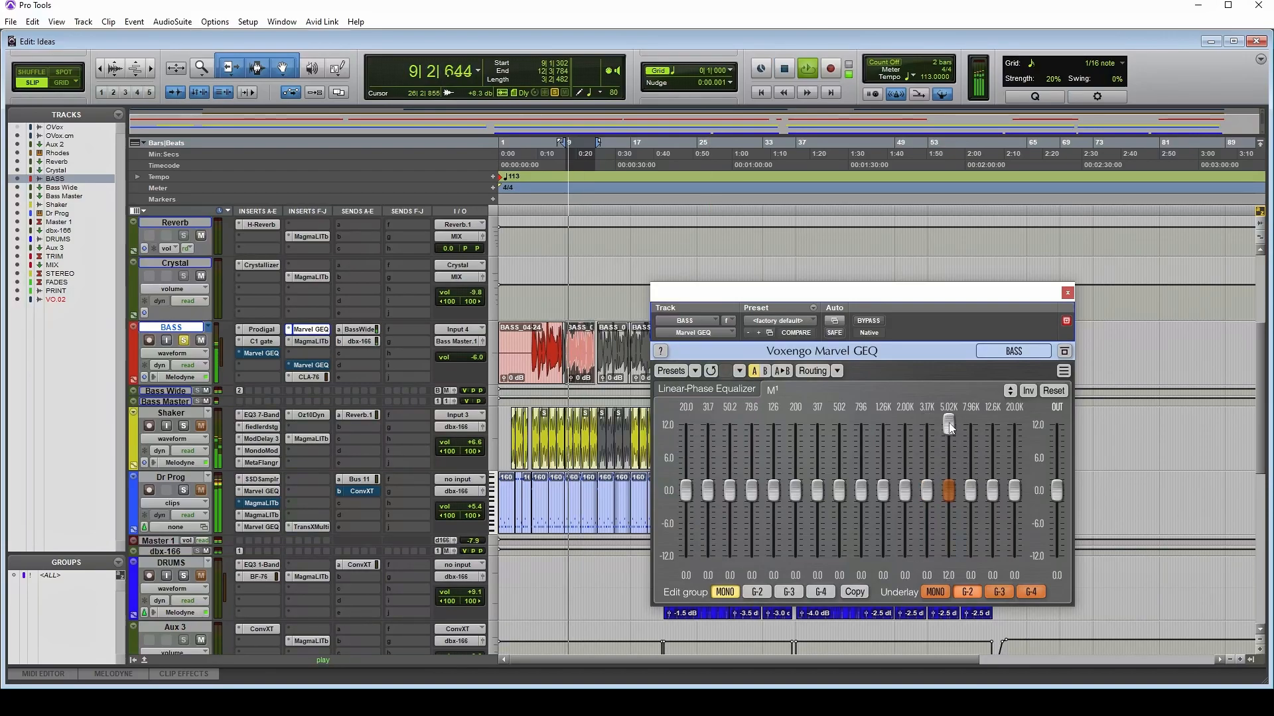
{"action": "key", "text": "space"}
{"action": "double_click", "coordinate": [949, 425]}
{"action": "left_click_drag", "start_coordinate": [971, 491], "coordinate": [971, 426]}
{"action": "key", "text": "space"}
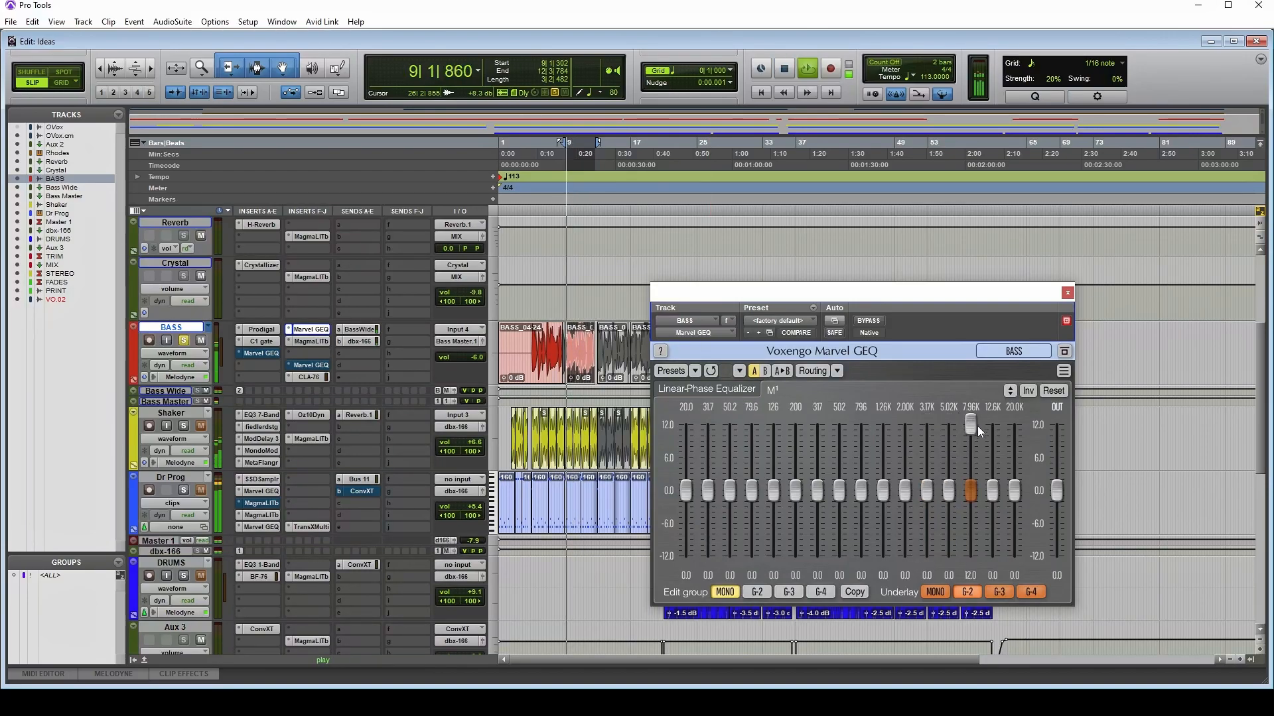
{"action": "double_click", "coordinate": [971, 424]}
{"action": "key", "text": "space"}
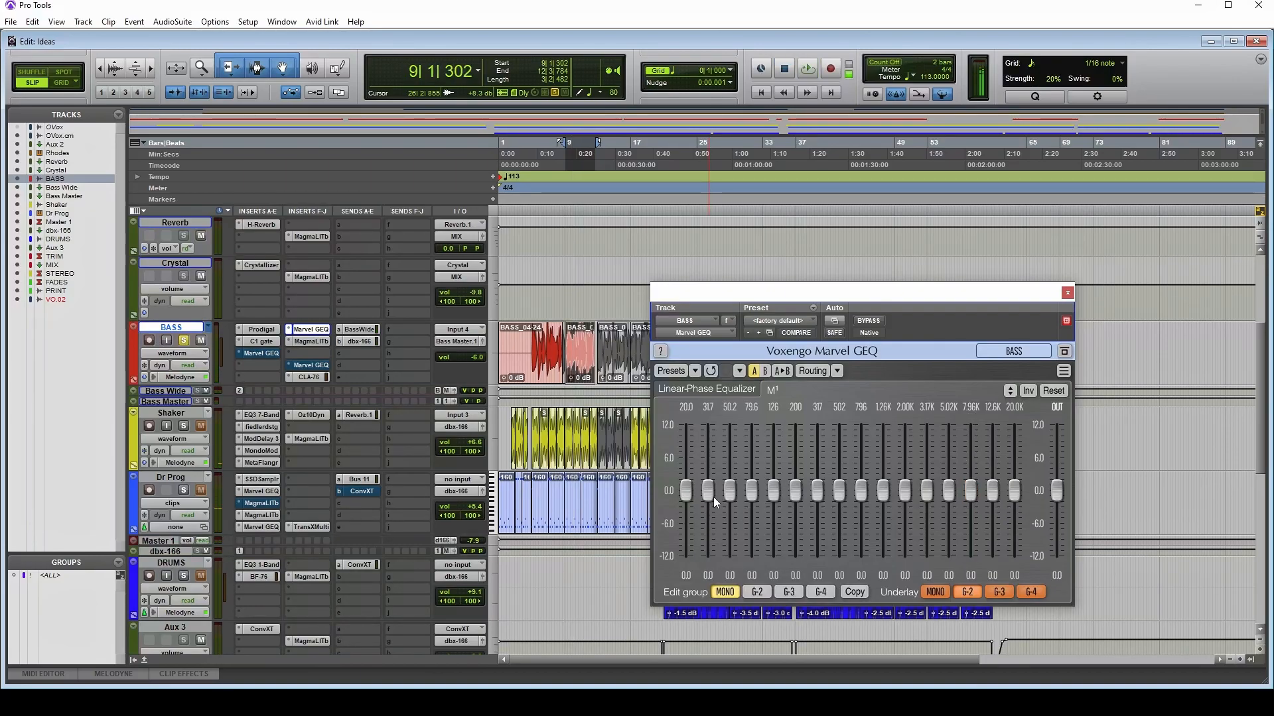
Step: Shape a boost curve from 79.6 Hz to 3.17 kHz, with peaks of 8.2 at 317 Hz and 6.2 at 2.00 kHz
{"action": "mouse_move", "coordinate": [820, 492]}
{"action": "left_mouse_down"}
{"action": "mouse_move", "coordinate": [821, 451]}
{"action": "mouse_move", "coordinate": [800, 460]}
{"action": "mouse_move", "coordinate": [800, 450]}
{"action": "left_mouse_up"}
{"action": "left_click_drag", "start_coordinate": [840, 493], "coordinate": [905, 462]}
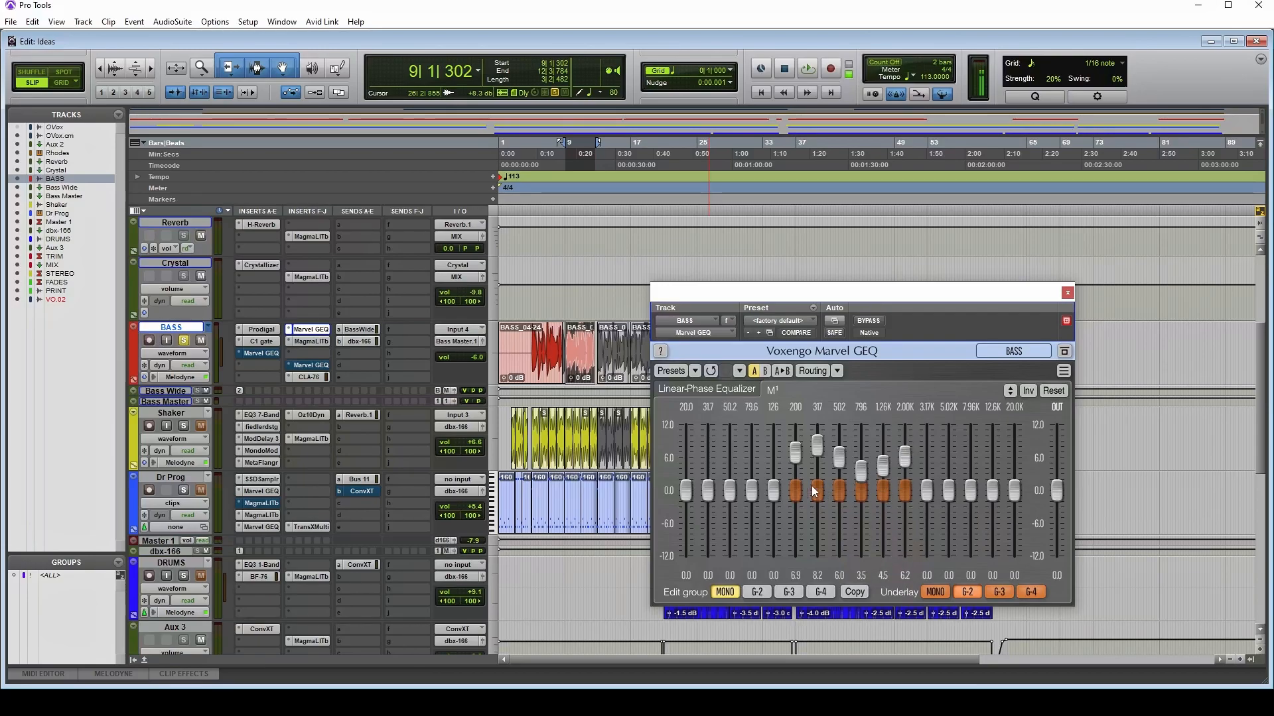
{"action": "left_click_drag", "start_coordinate": [778, 492], "coordinate": [751, 476]}
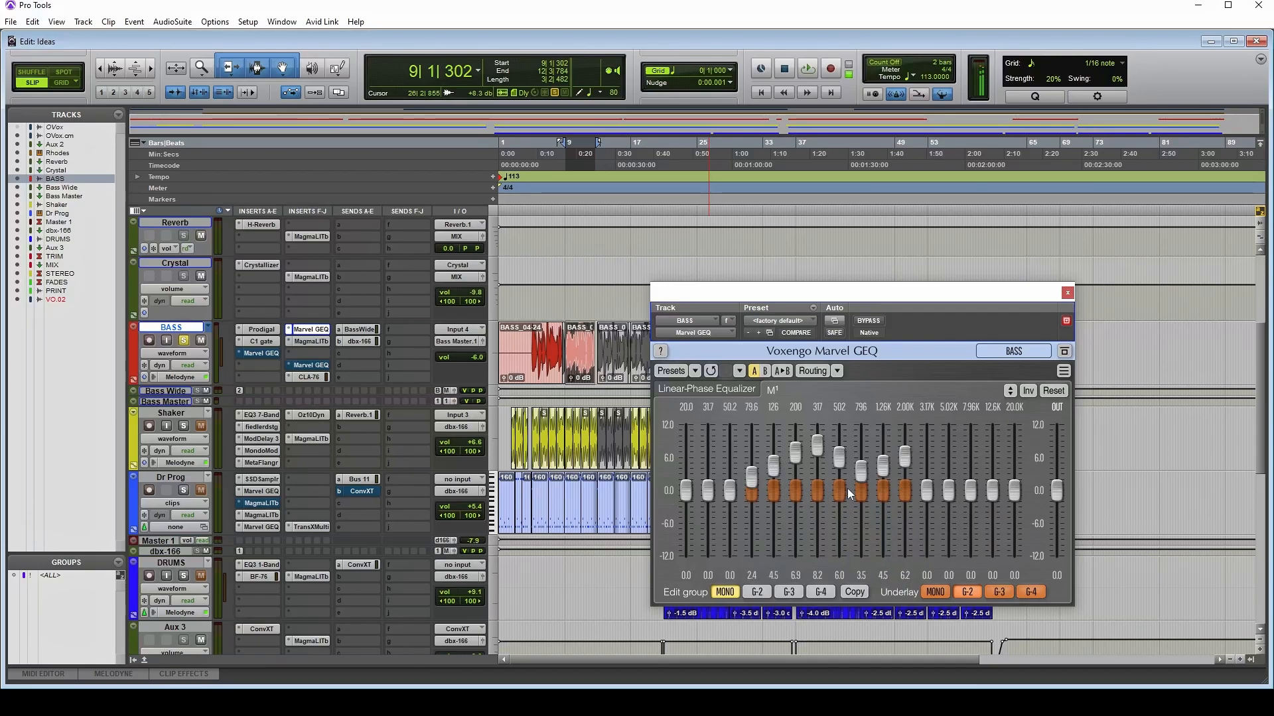
{"action": "left_click_drag", "start_coordinate": [927, 491], "coordinate": [928, 470]}
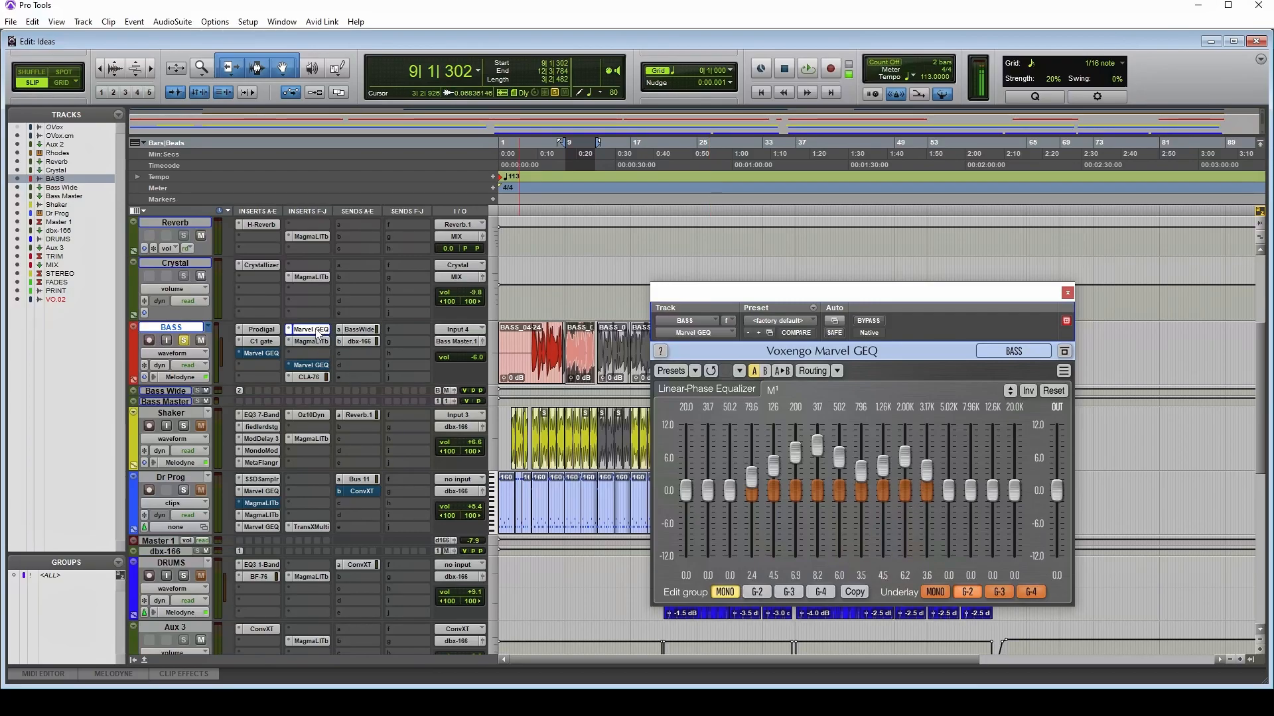
Step: Copy the boosted Marvel GEQ to the insert after the Lil Tube, and invert the curve of the equalizer before it
{"action": "left_click_drag", "start_coordinate": [313, 352], "coordinate": [313, 356]}
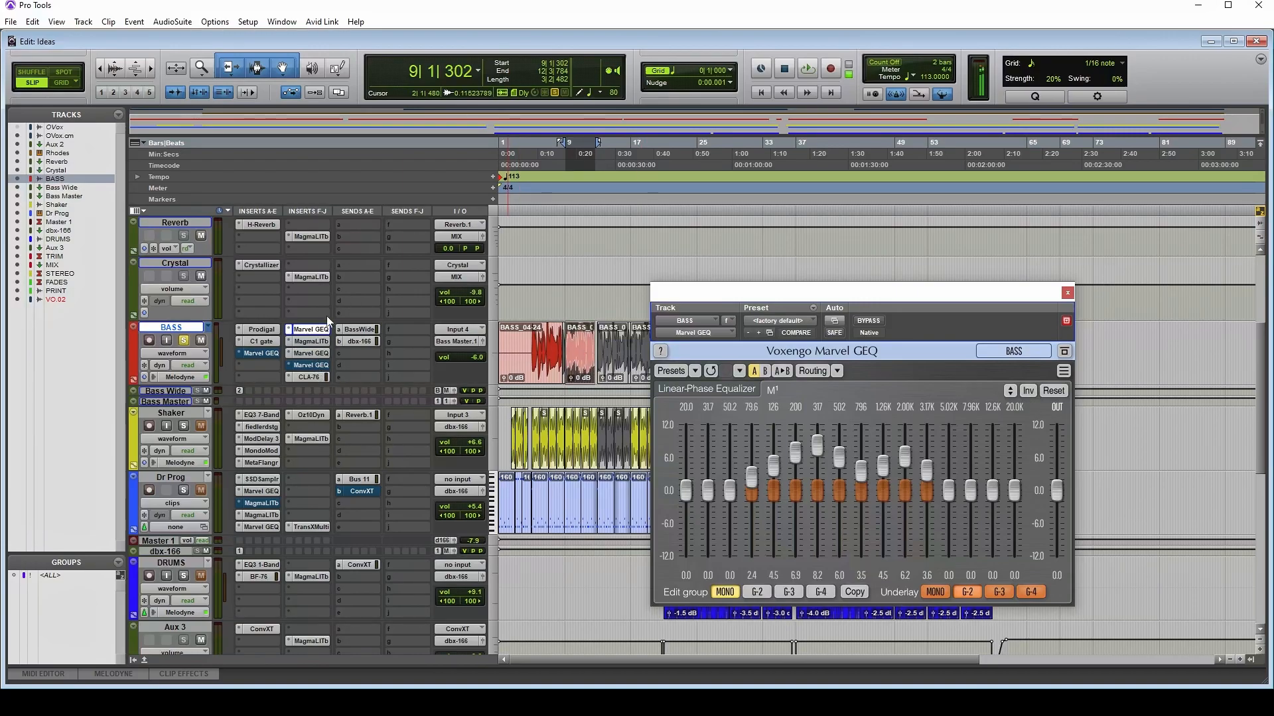
{"action": "left_click", "coordinate": [1033, 390]}
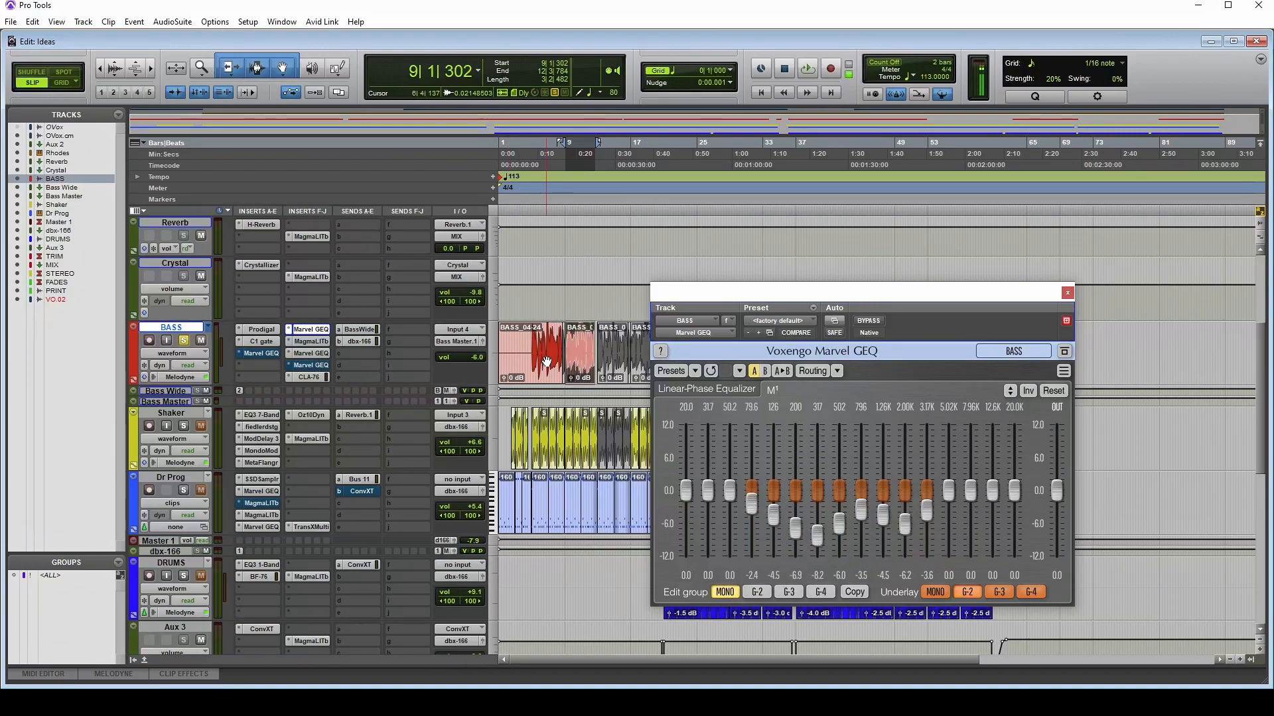
{"action": "left_click", "coordinate": [309, 353]}
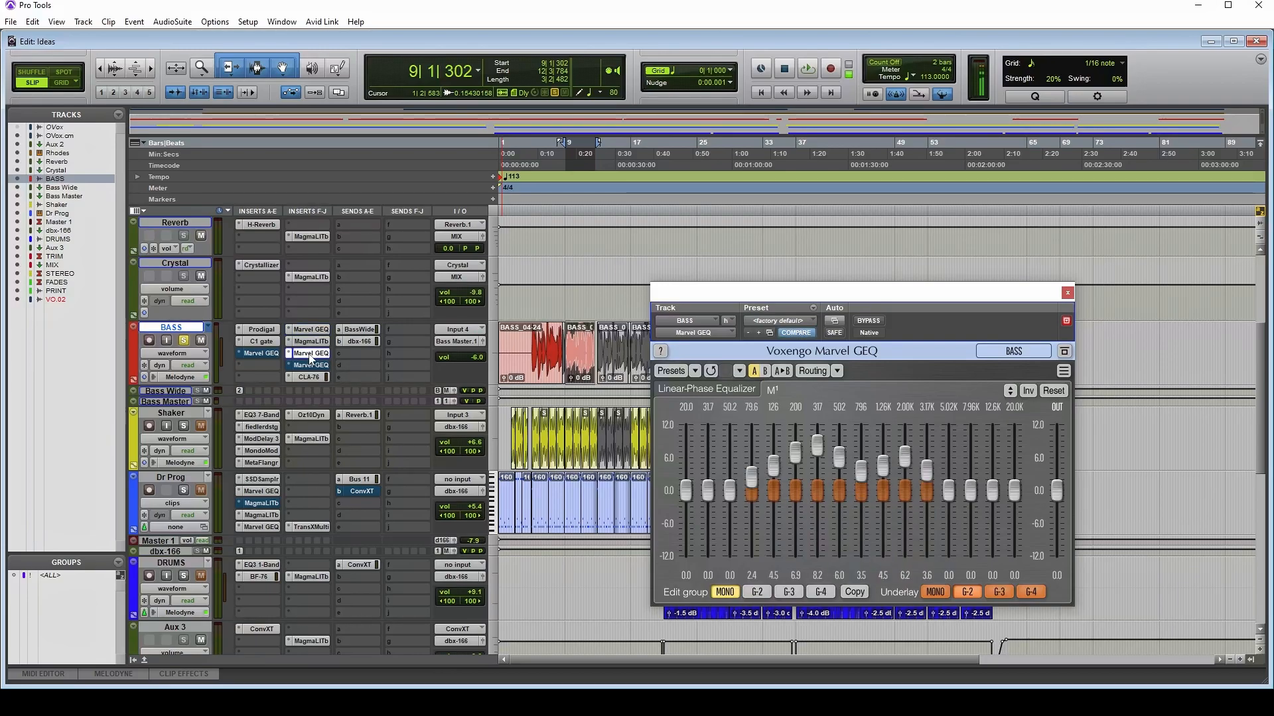
Step: Compare the soloed BASS with both Marvel GEQs around the Lil Tube active and with both bypassed
{"action": "key", "text": "space"}
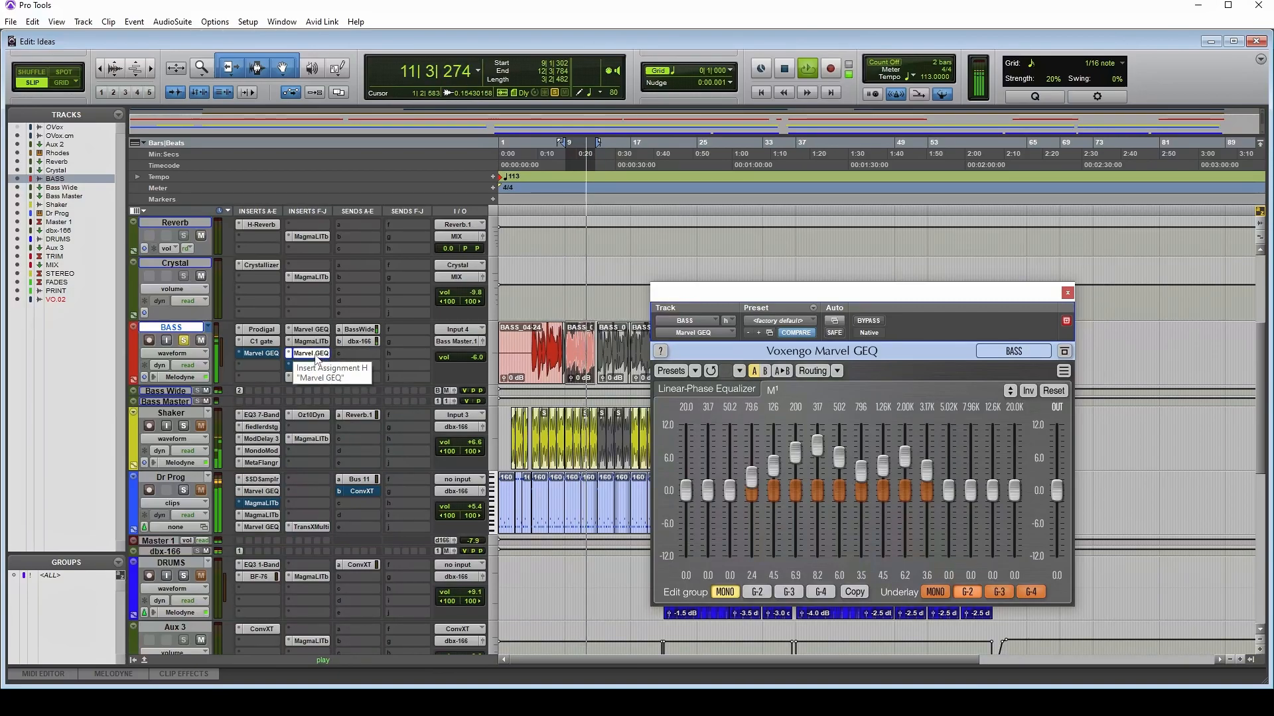
{"action": "left_click", "coordinate": [319, 354], "text": "ctrl"}
{"action": "key", "text": "space"}
{"action": "key", "text": "space"}
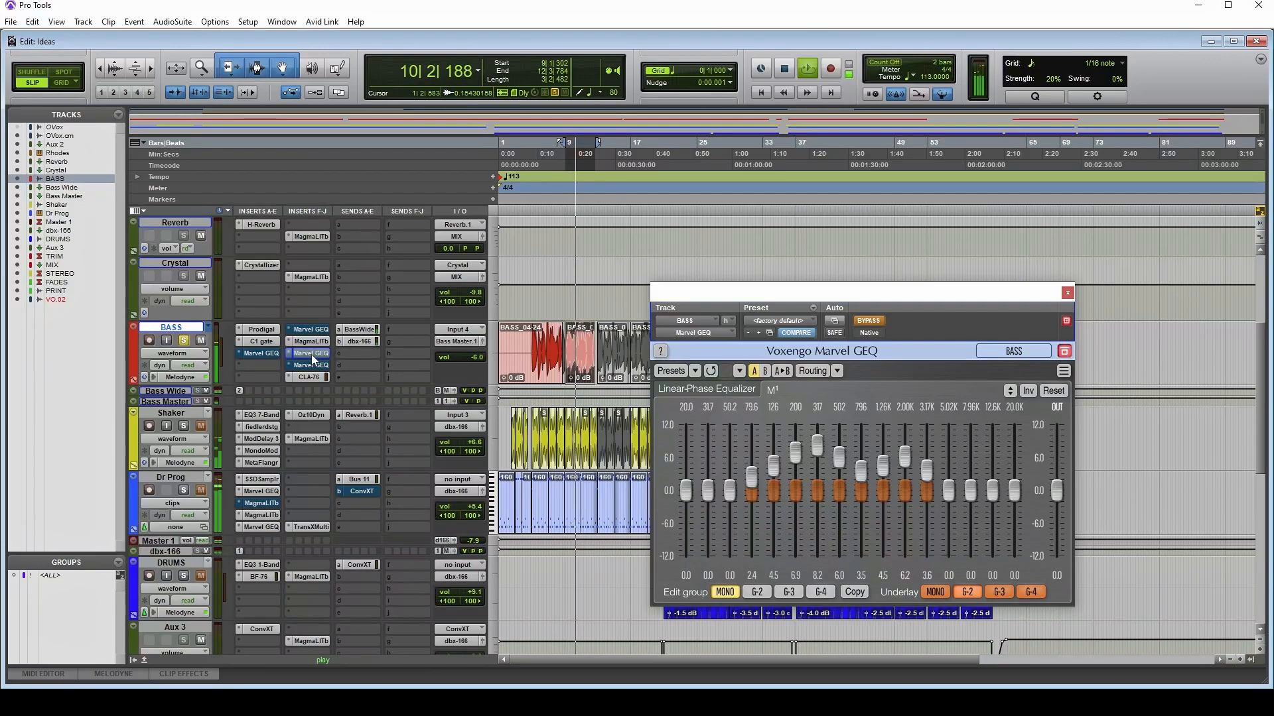
{"action": "key", "text": "space"}
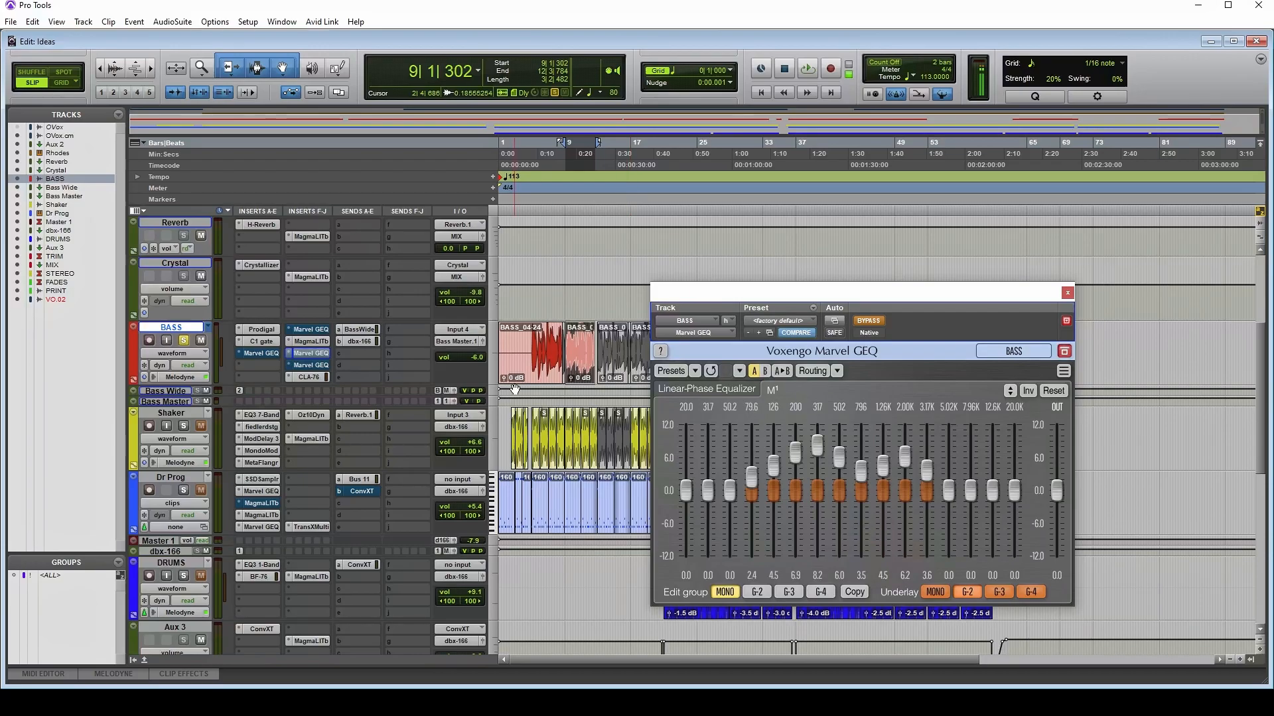
Step: Bypass the BASS Lil Tube and compare playback with the two surrounding Marvel GEQs active and bypassed
{"action": "left_click", "coordinate": [335, 353]}
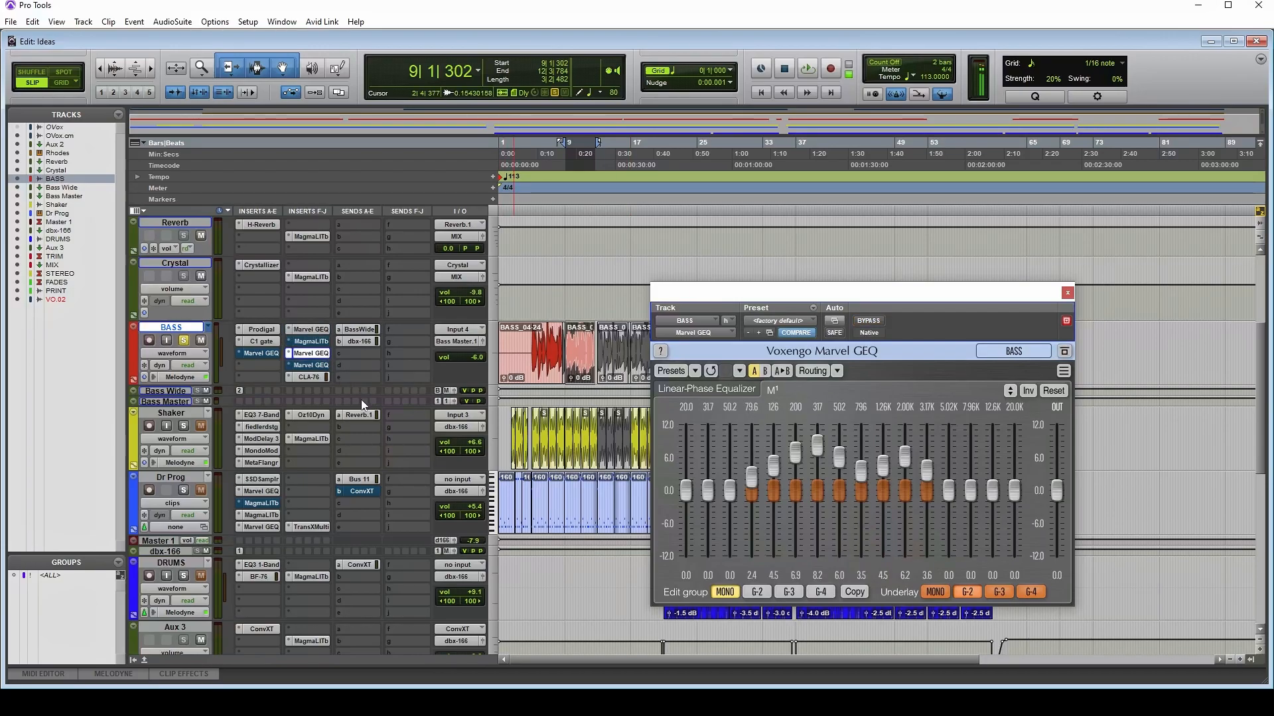
{"action": "key", "text": "space"}
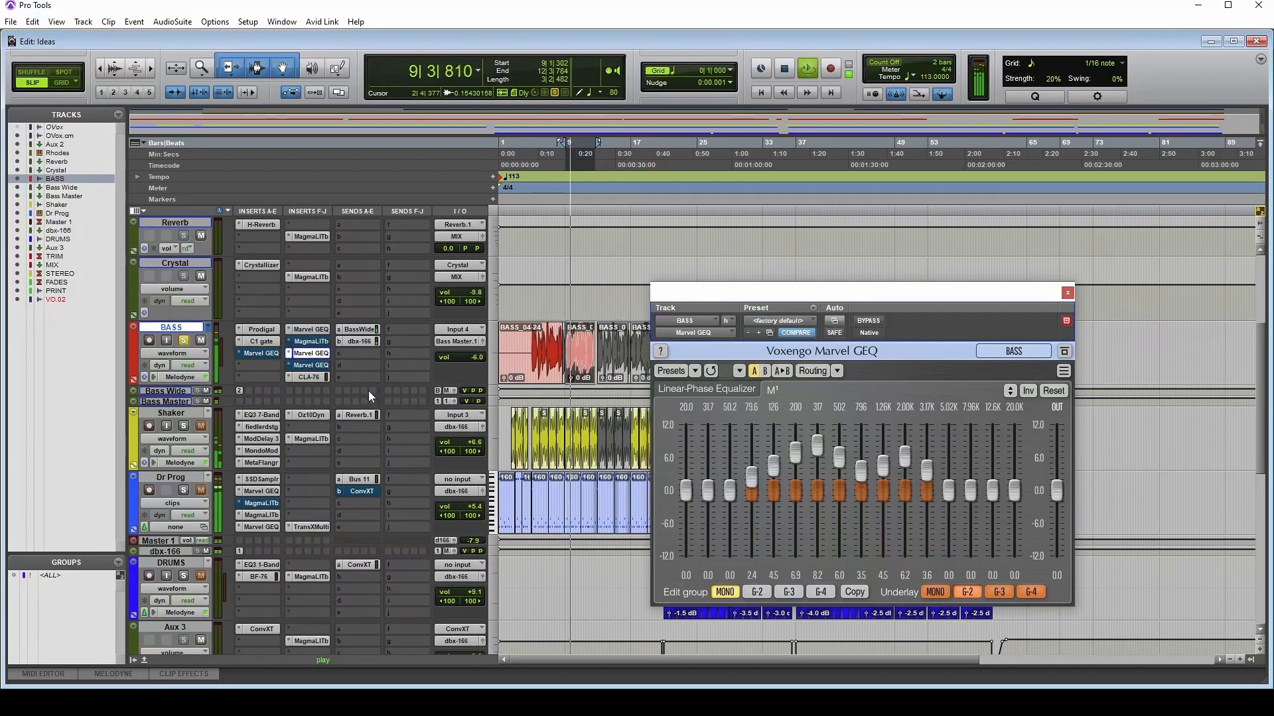
{"action": "key", "text": "space"}
{"action": "left_click", "coordinate": [311, 329]}
{"action": "key", "text": "space"}
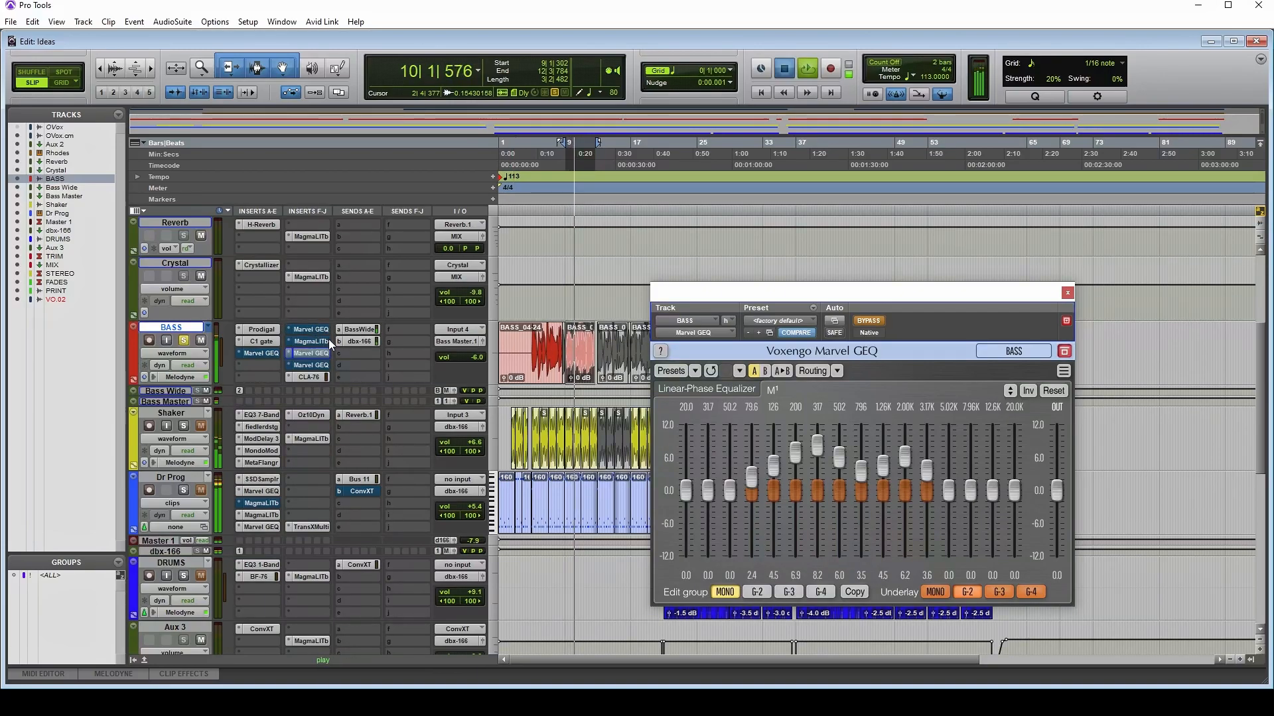
{"action": "key", "text": "space"}
Step: Check the opposing curves of the two bypassed Marvel GEQs on BASS, and reactivate the Lil Tube between them
{"action": "left_click", "coordinate": [315, 330]}
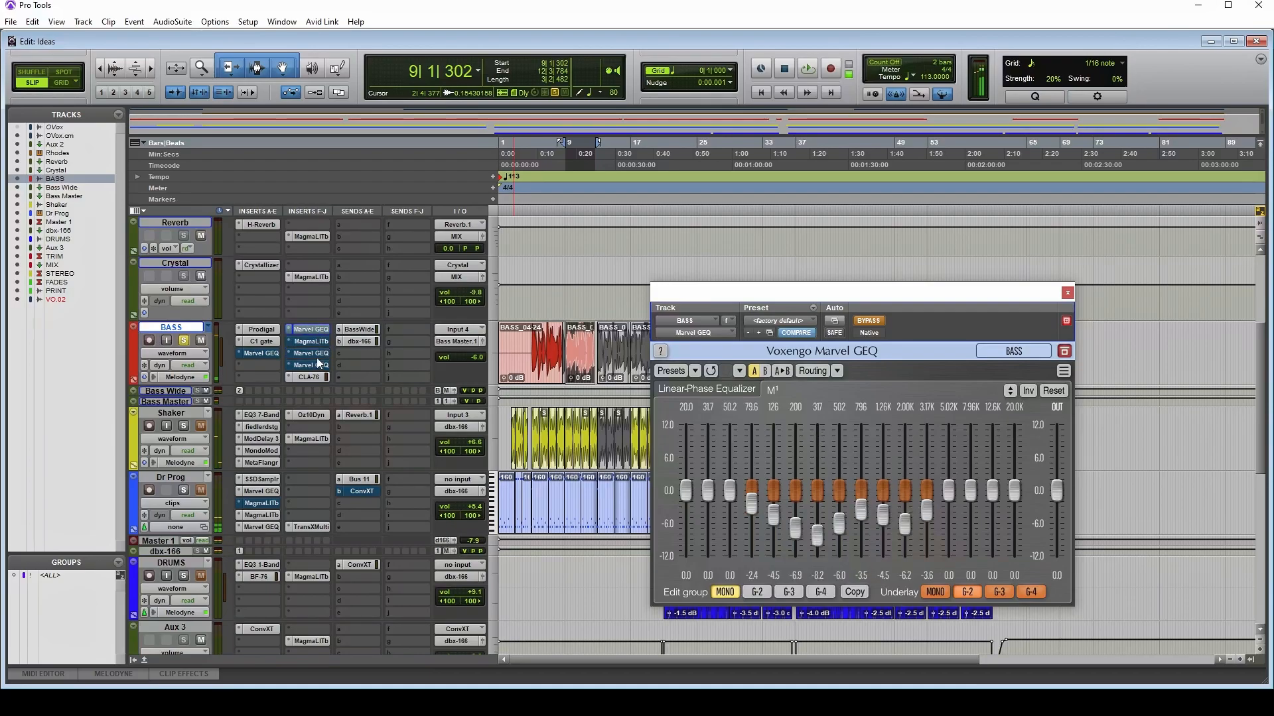
{"action": "left_click", "coordinate": [313, 353]}
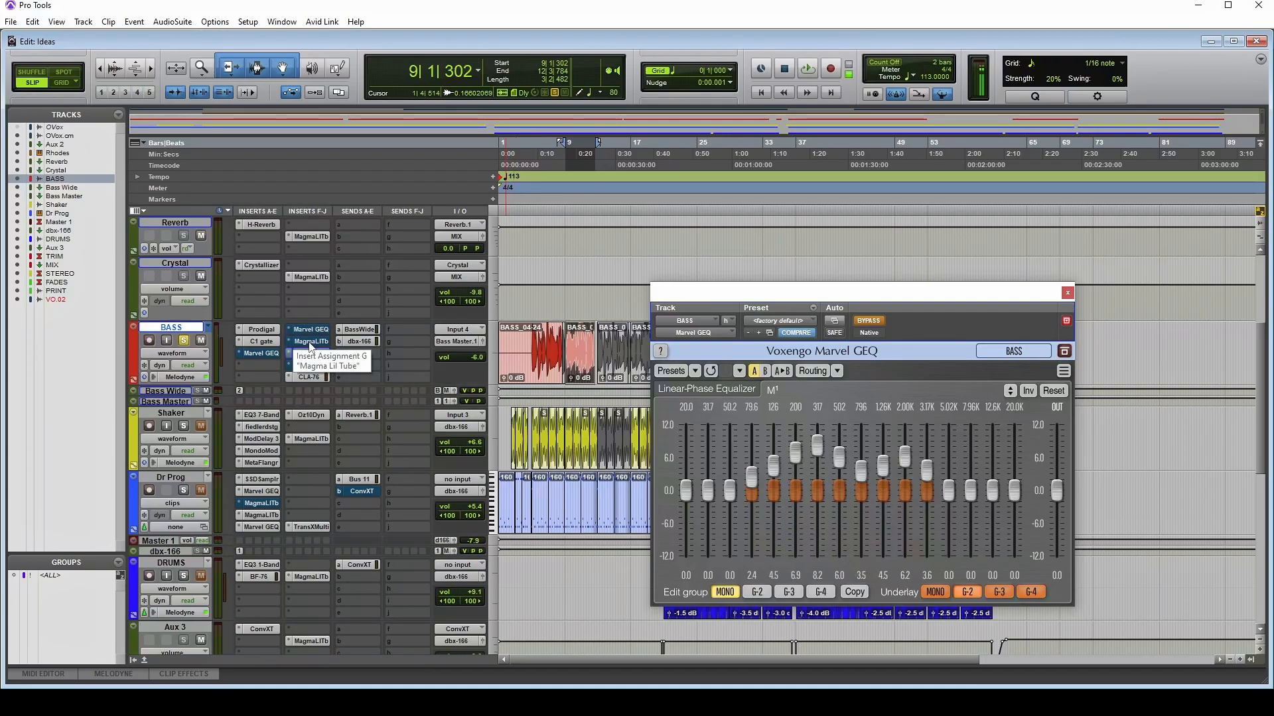
{"action": "left_click", "coordinate": [310, 341]}
{"action": "left_click_drag", "start_coordinate": [696, 292], "coordinate": [584, 272]}
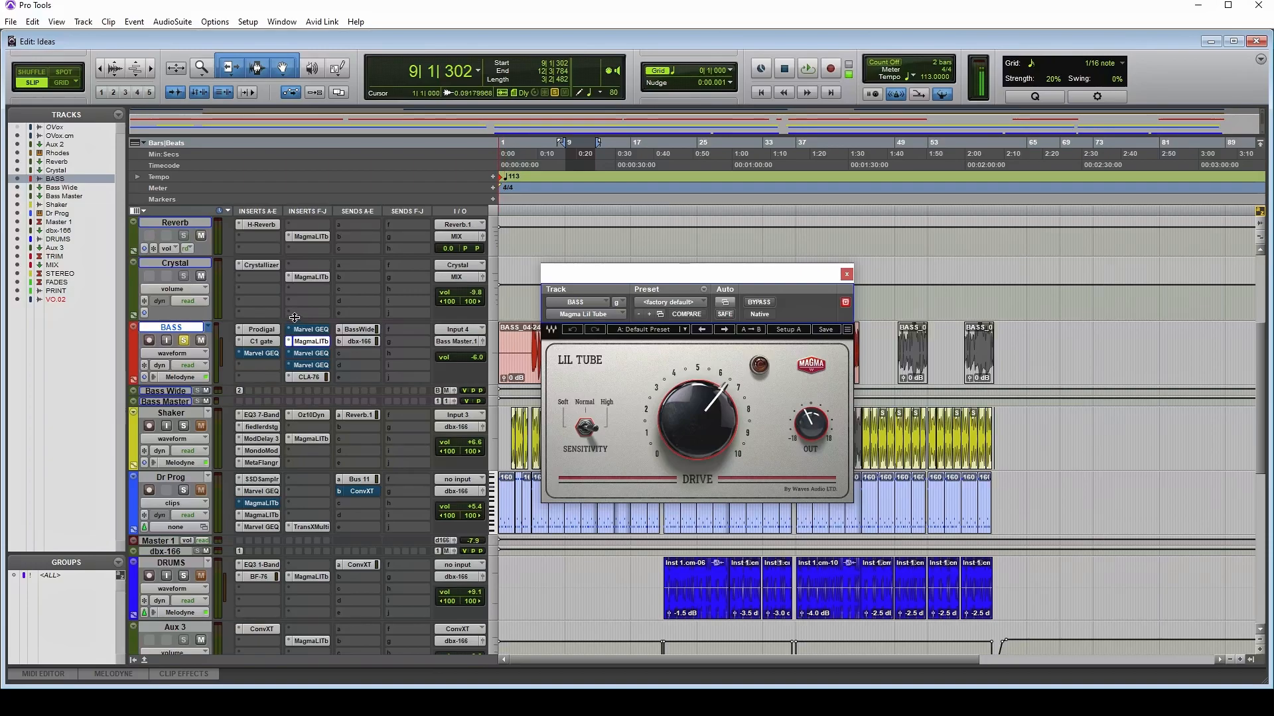
{"action": "left_click", "coordinate": [317, 330]}
{"action": "left_click", "coordinate": [317, 331]}
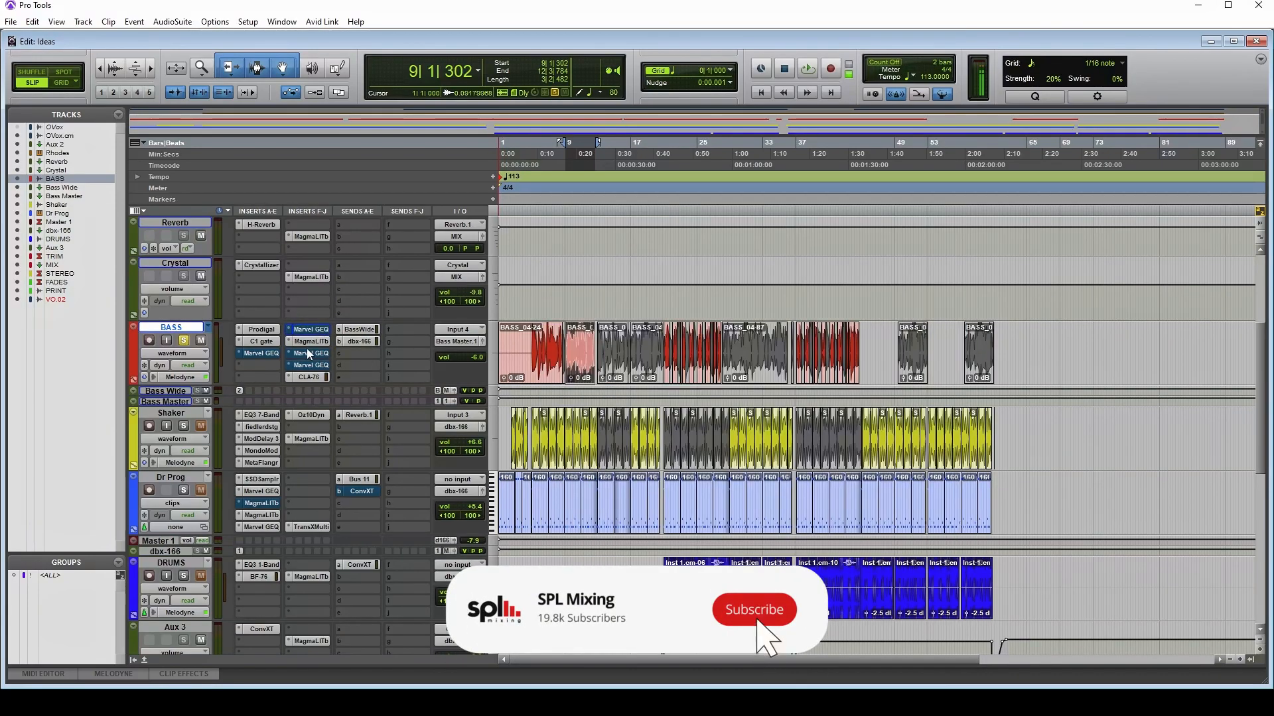